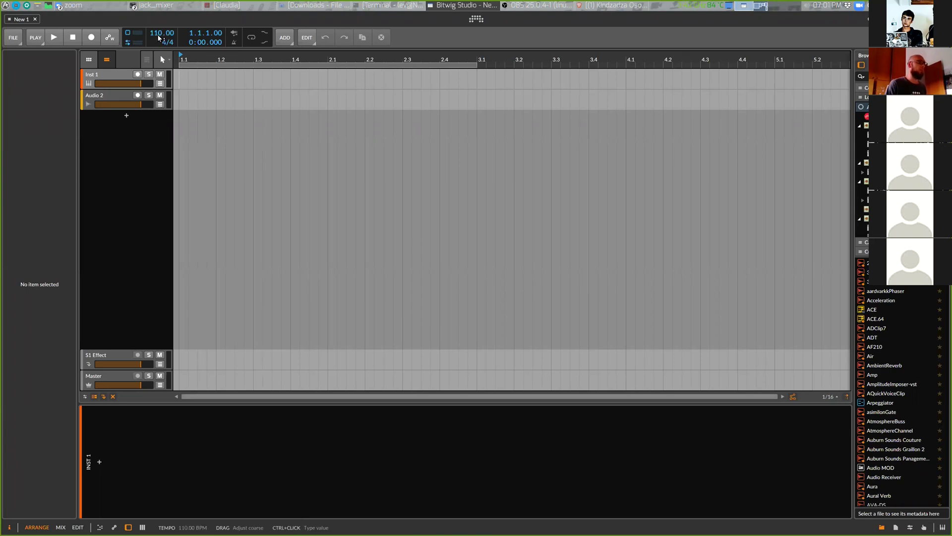
# Raise the project tempo from 110.00 to 150.00 BPM.
pyautogui.moveTo(161, 33); pyautogui.dragTo(161, 27)
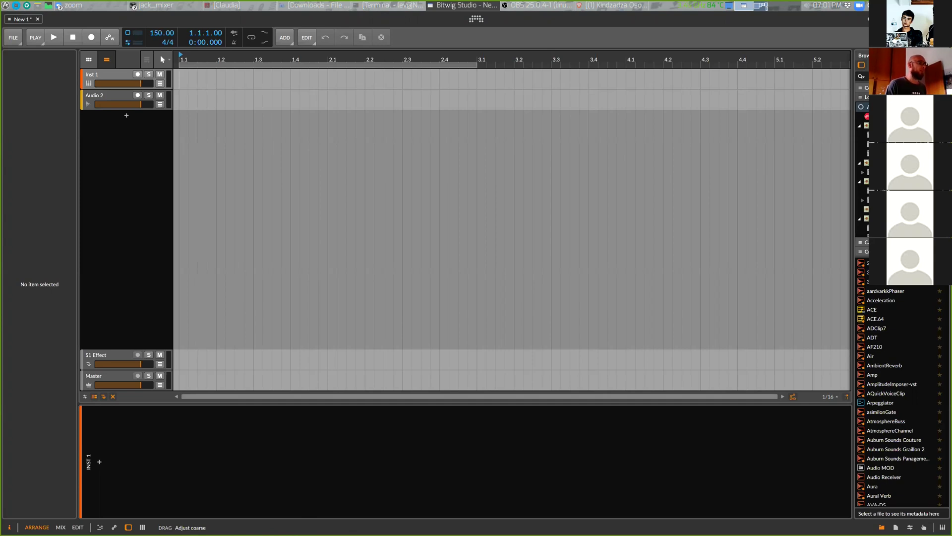
pyautogui.moveTo(161, 33); pyautogui.dragTo(162, 33)
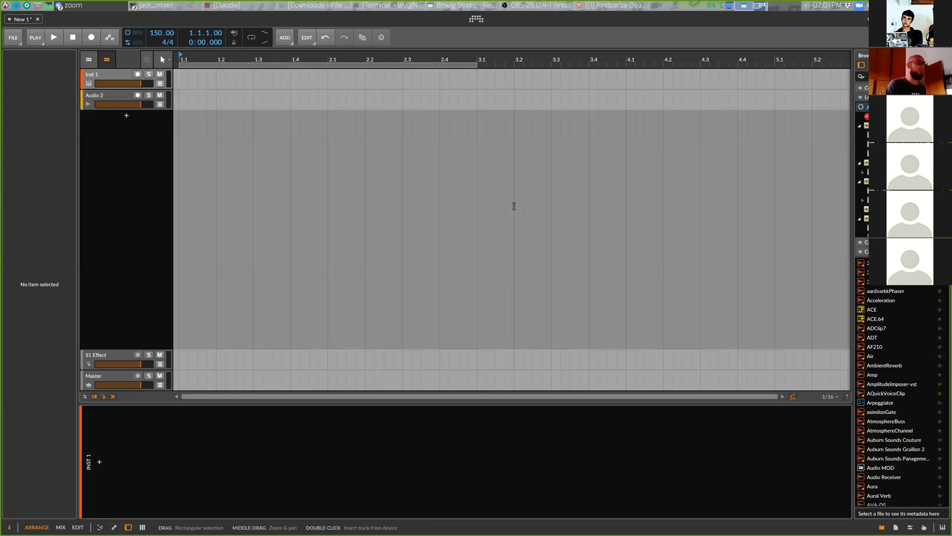
# Enlarge the interface with Increase GUI Scaling from the dashboard grip's menu.
pyautogui.rightClick(477, 22)
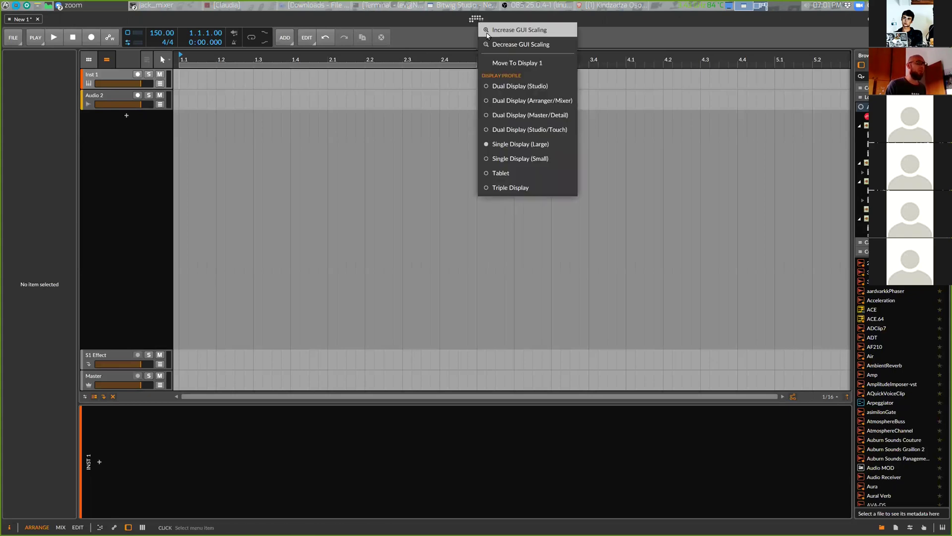
pyautogui.click(487, 32)
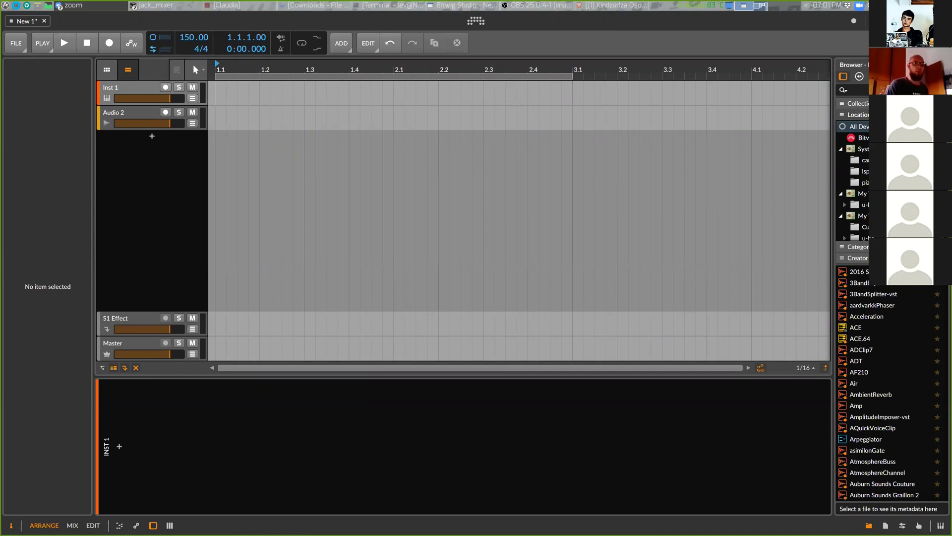
# Switch the Browser to Files and expand the Recent folder.
pyautogui.click(877, 76)
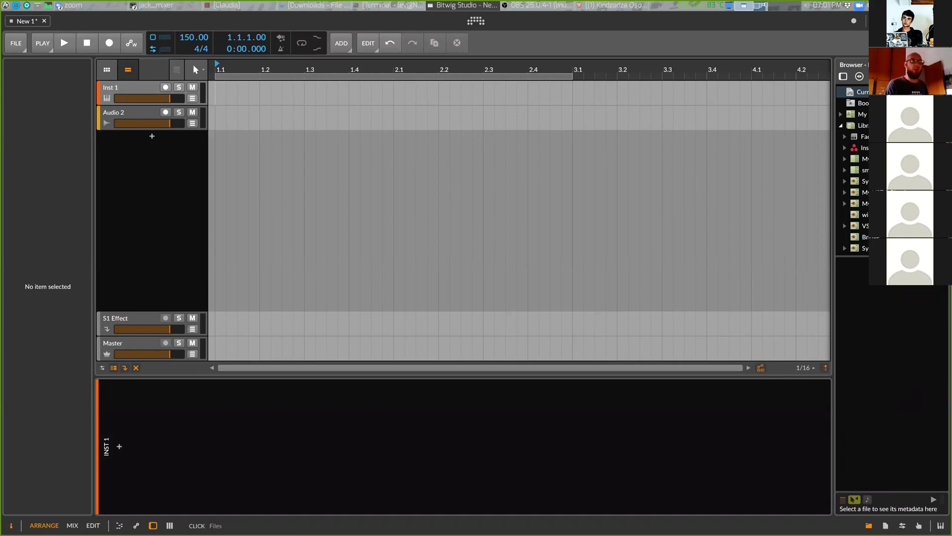
pyautogui.click(853, 93)
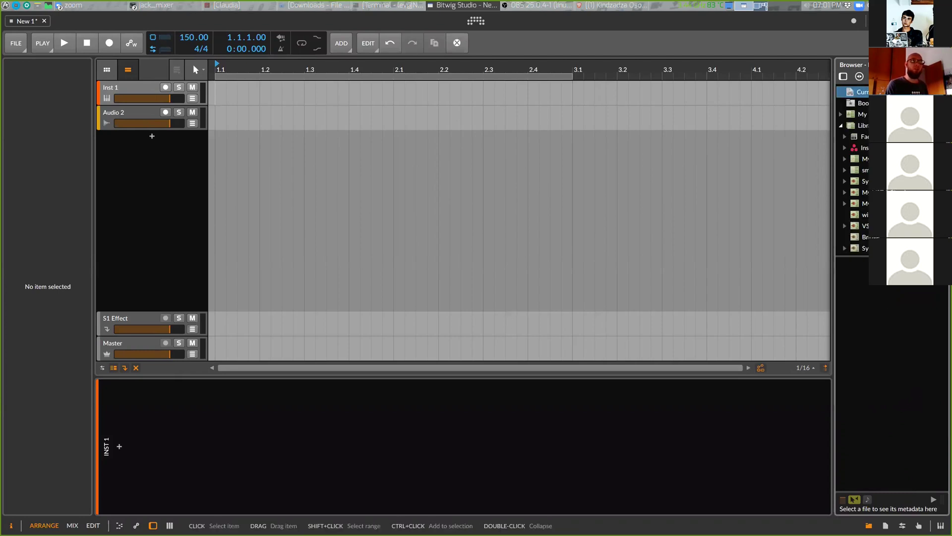
pyautogui.scroll(-3, 873, 168)
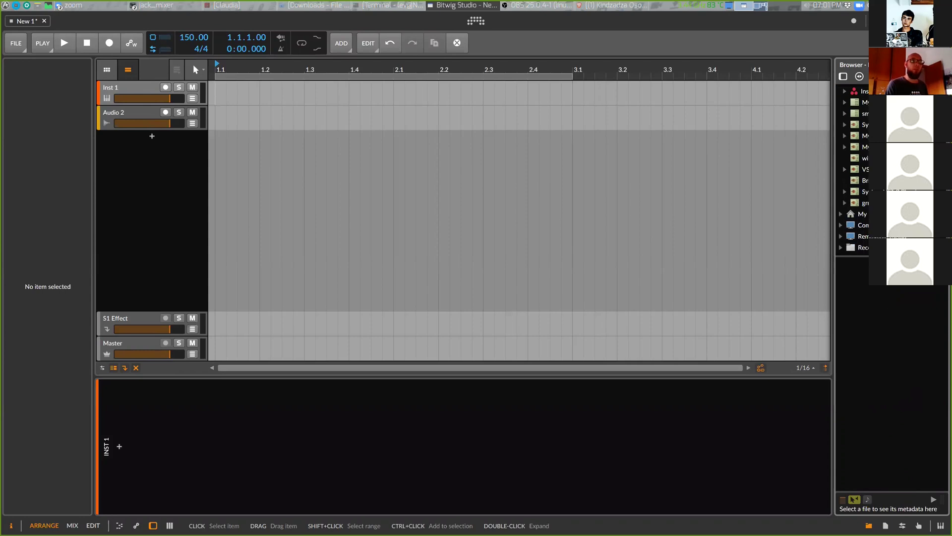
pyautogui.click(841, 248)
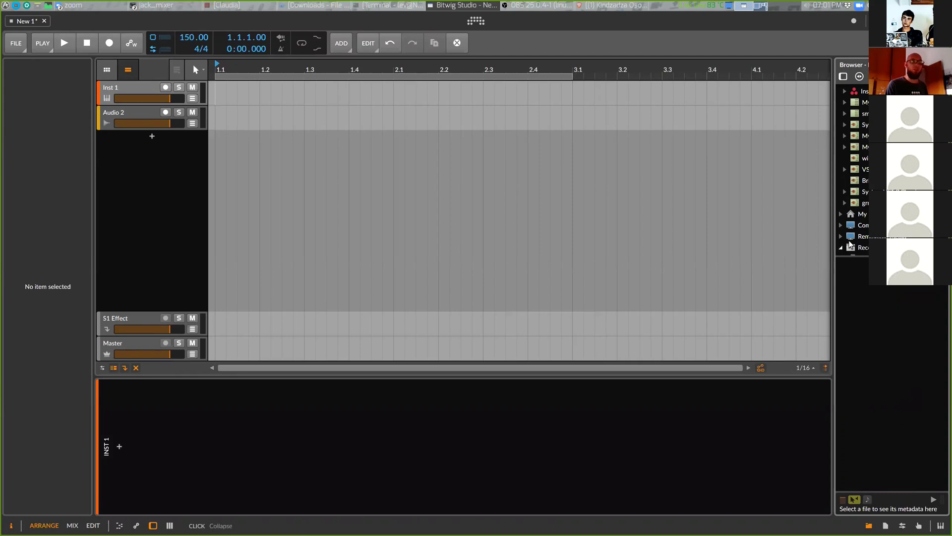
pyautogui.scroll(-2, 850, 244)
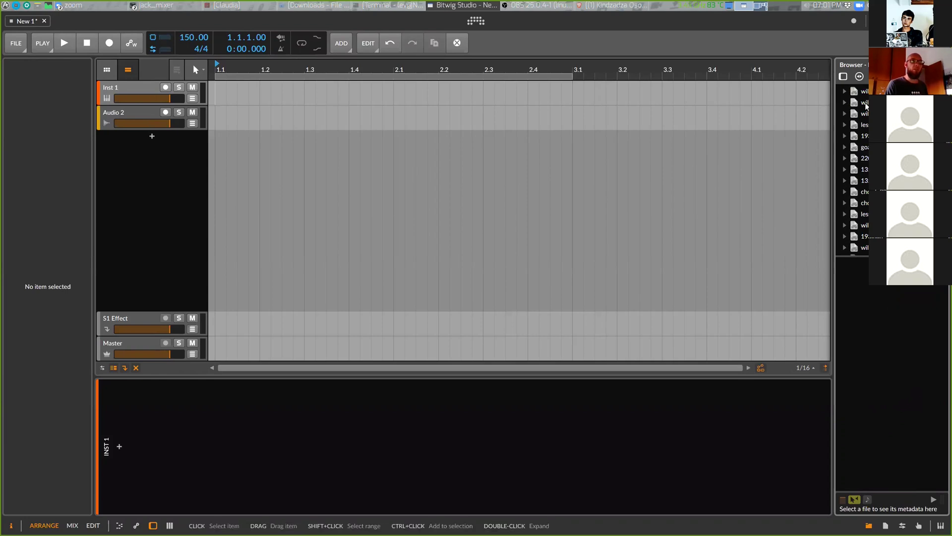
# Expand the dated recent folder and its subfolder of patch files.
pyautogui.doubleClick(863, 136)
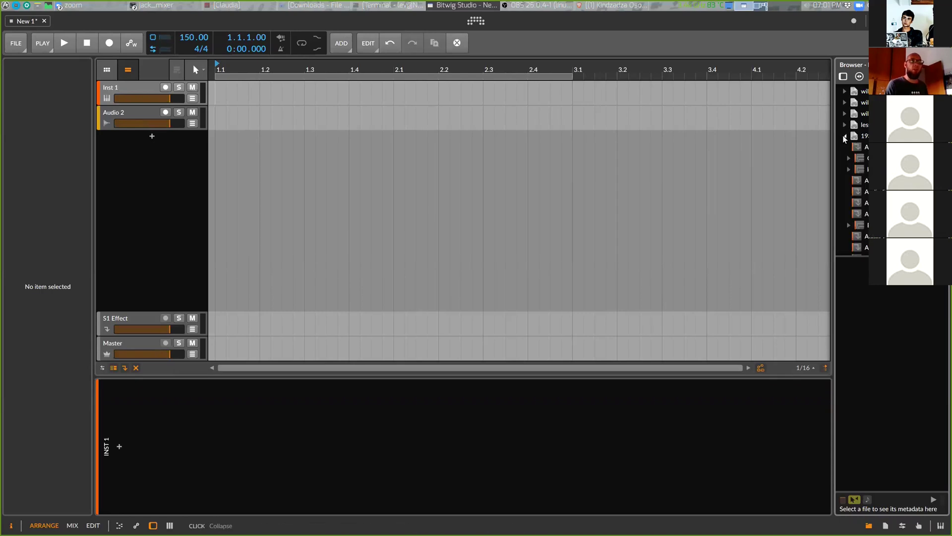
pyautogui.scroll(-3, 863, 141)
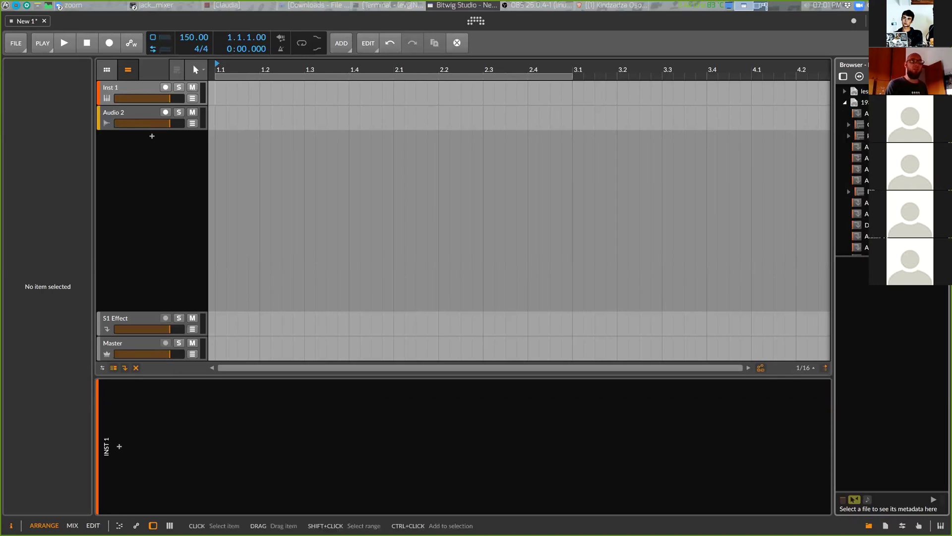
pyautogui.scroll(-3, 863, 141)
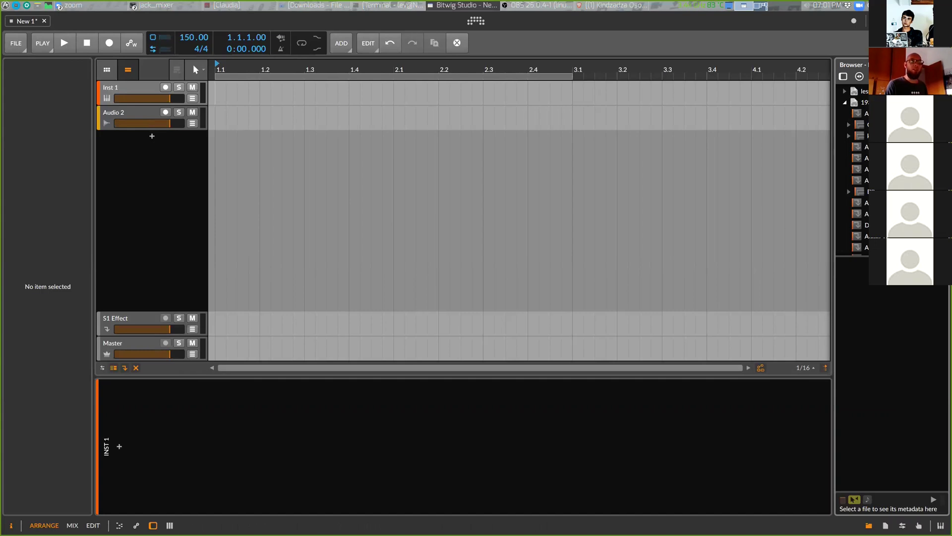
pyautogui.scroll(3, 863, 142)
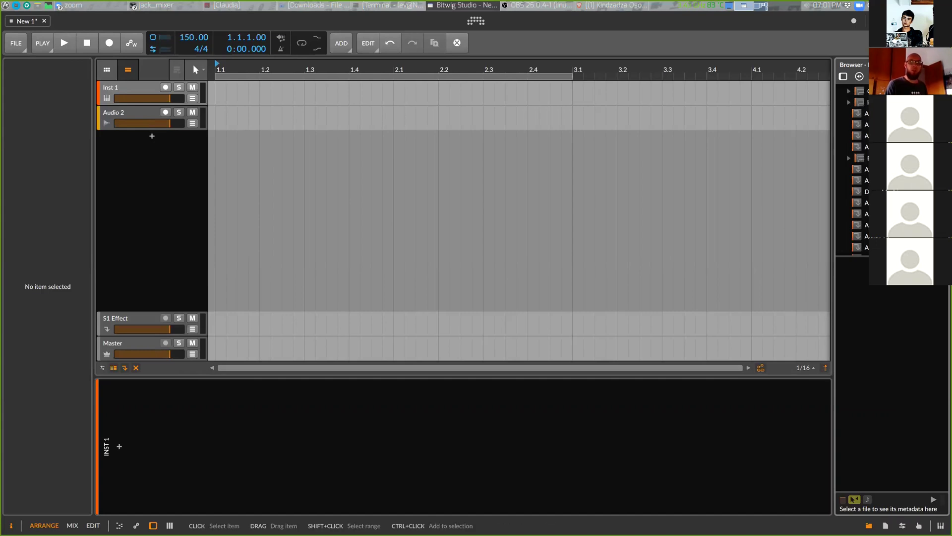
pyautogui.scroll(2, 863, 141)
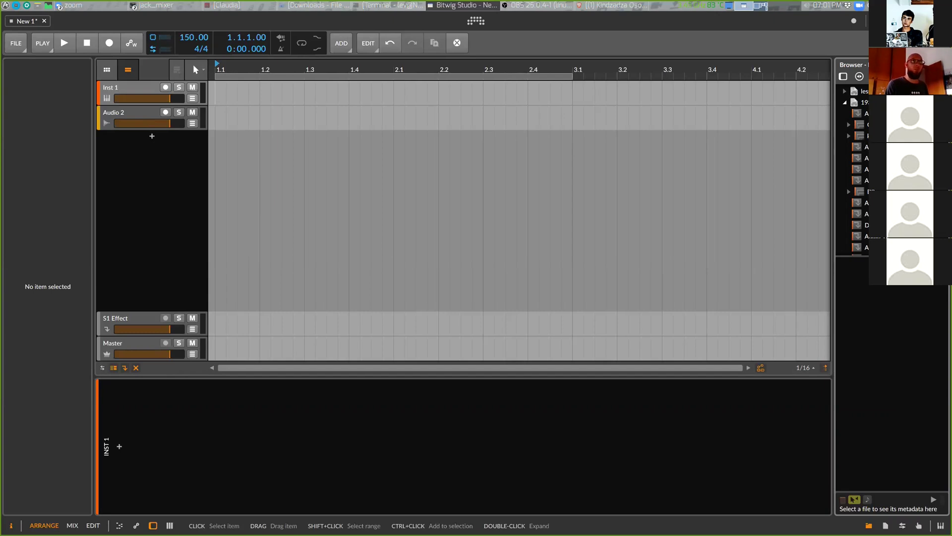
pyautogui.click(849, 136)
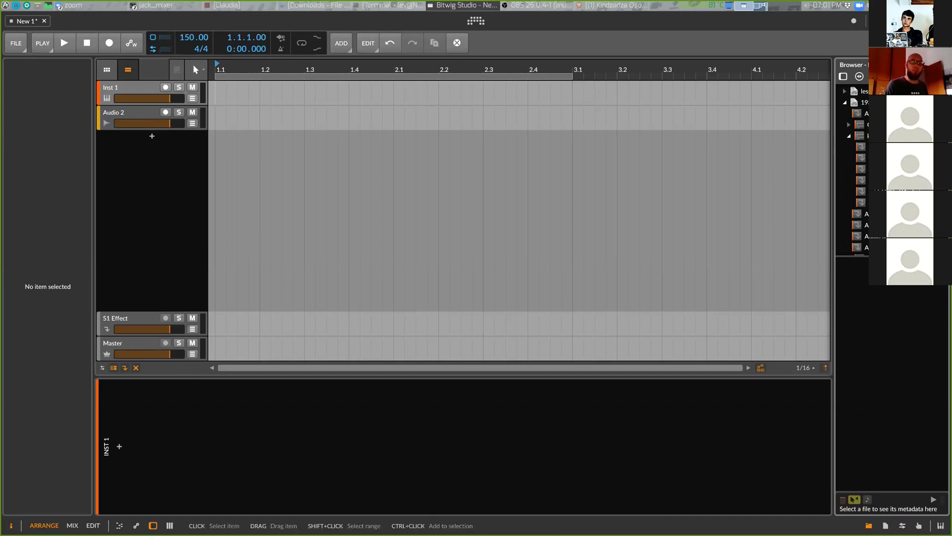
# Load the Grid_kick2019_Linn patch from the Browser as a new track.
pyautogui.moveTo(865, 150); pyautogui.dragTo(712, 155)
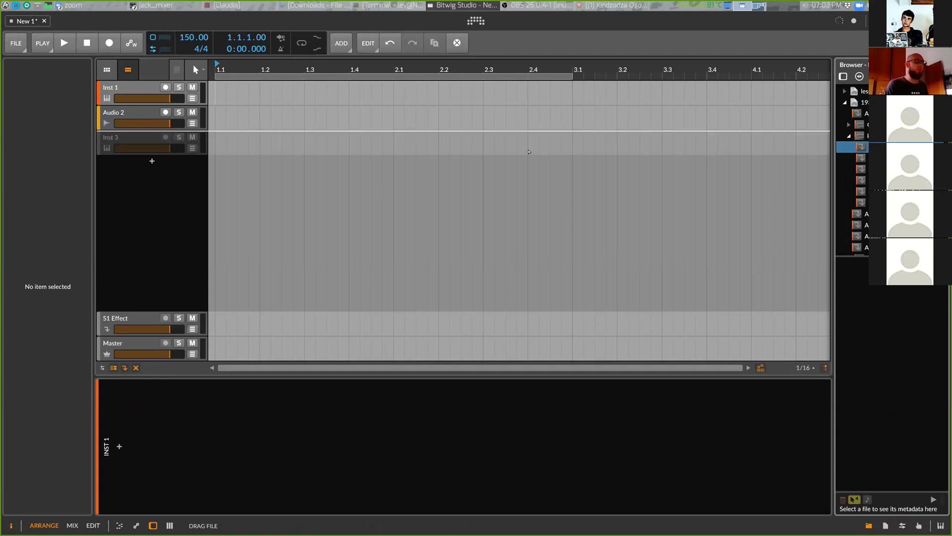
pyautogui.moveTo(351, 144); pyautogui.dragTo(224, 153)
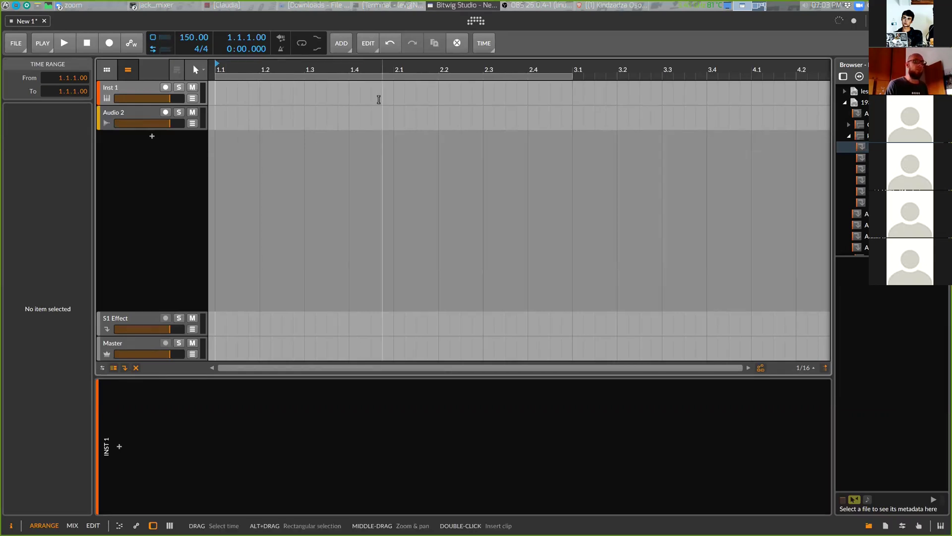
pyautogui.click(132, 163)
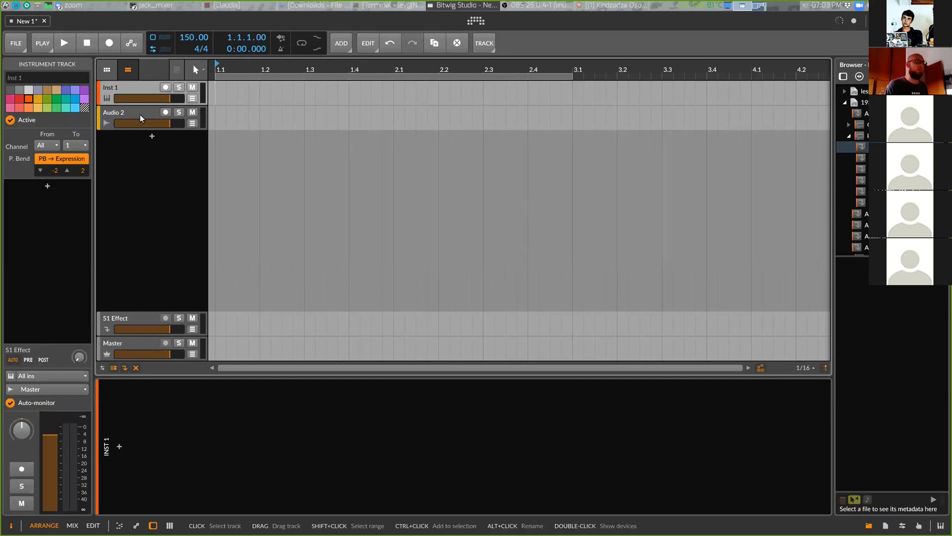
pyautogui.click(141, 118)
pyautogui.click(131, 94)
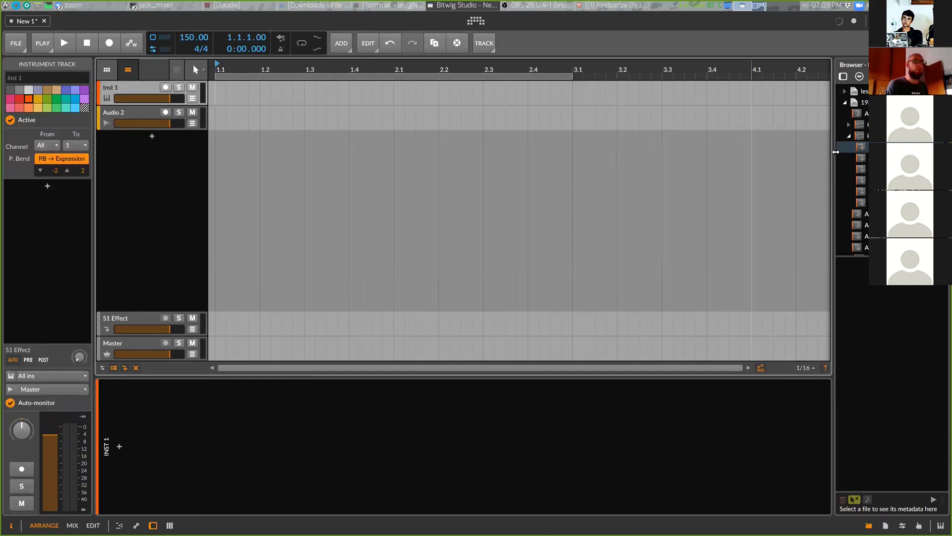
pyautogui.doubleClick(861, 148)
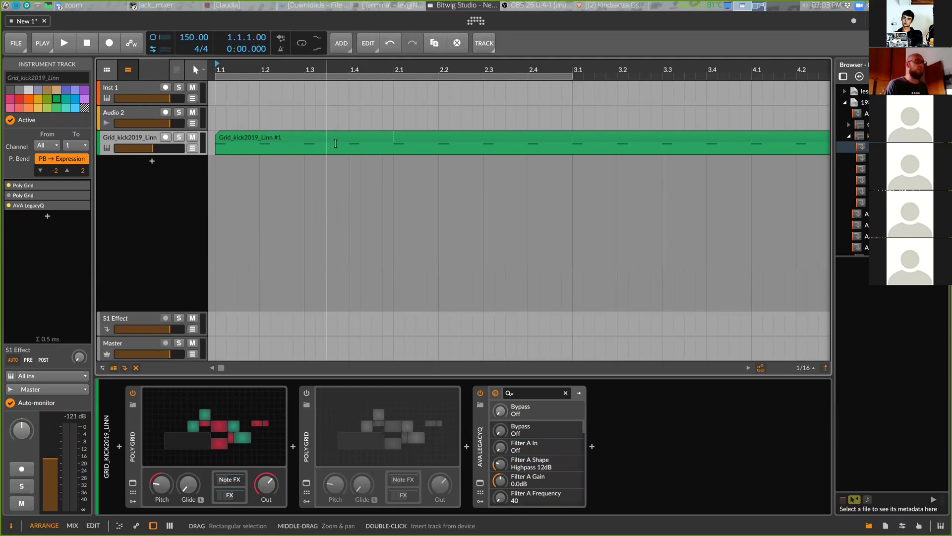
pyautogui.scroll(-3, 317, 181)
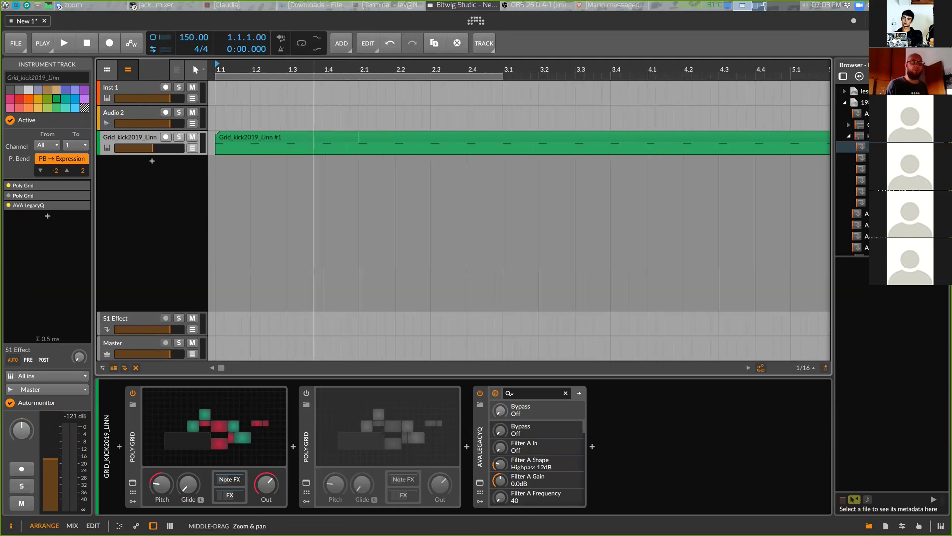
pyautogui.scroll(3, 853, 169)
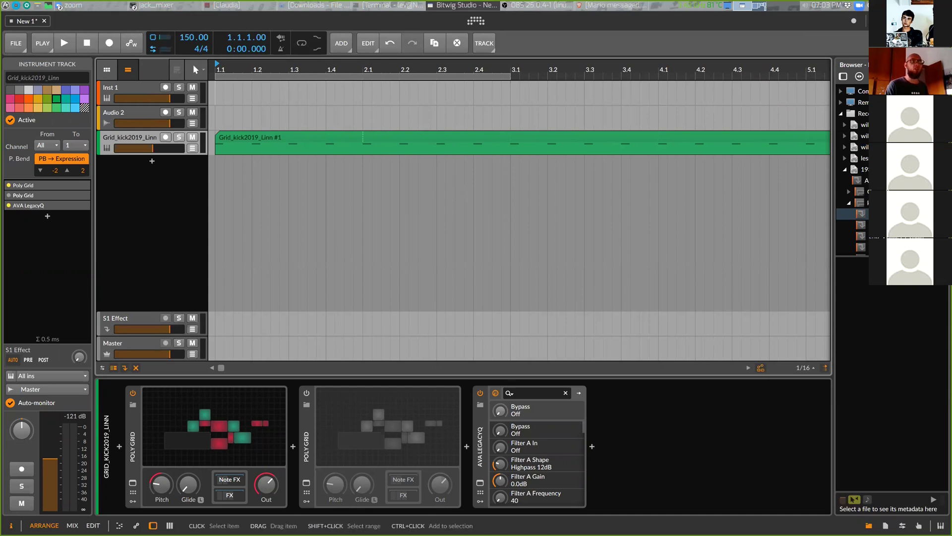
# Play the kick and nudge the Master volume up to about +1.5 dB.
pyautogui.press('space')
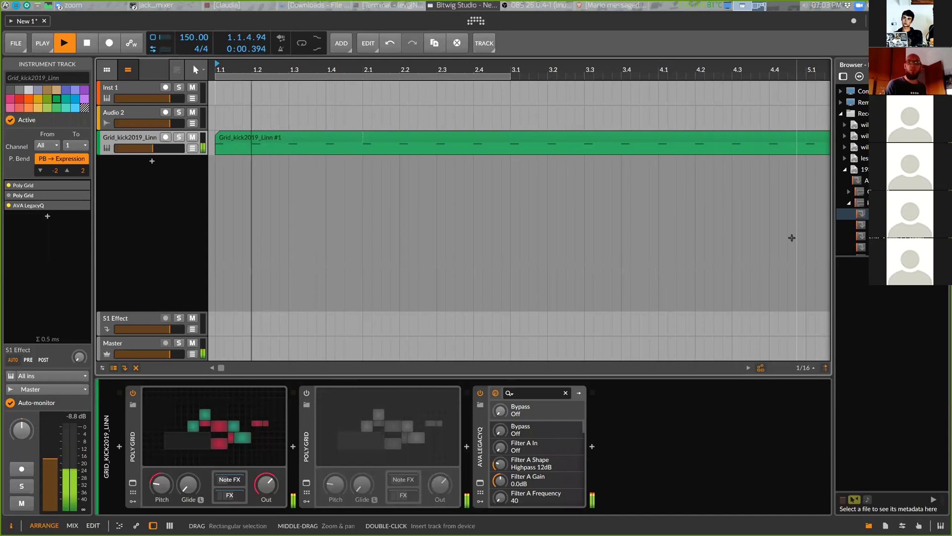
pyautogui.press('space')
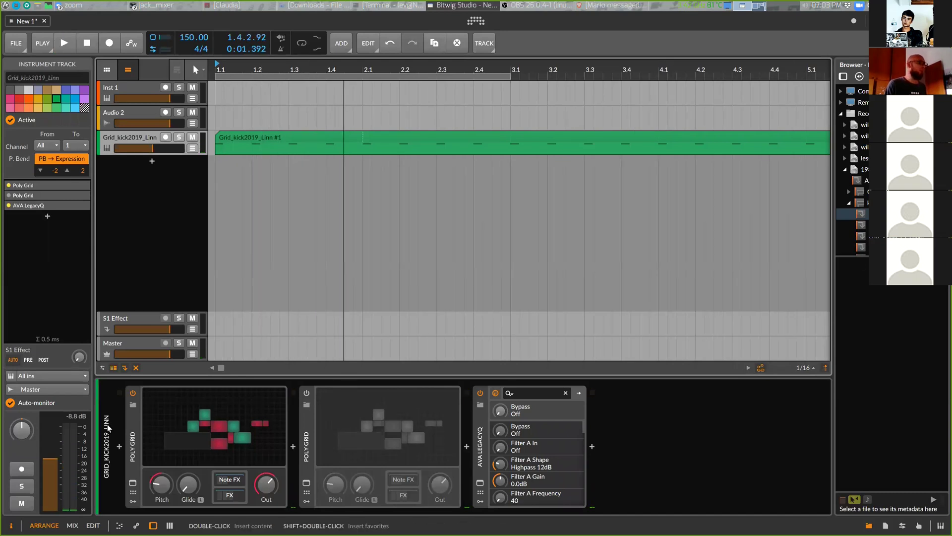
pyautogui.press('space')
pyautogui.press('space')
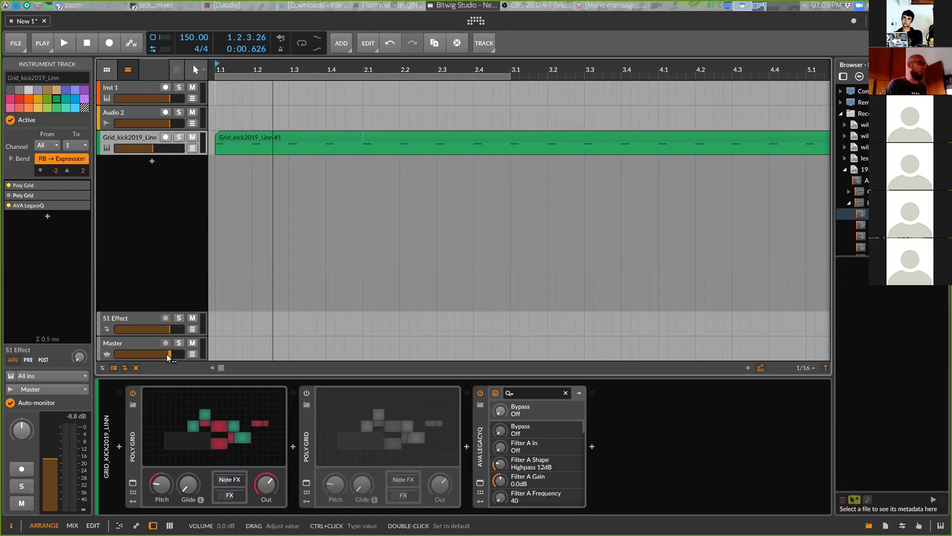
pyautogui.moveTo(170, 354); pyautogui.dragTo(173, 353)
pyautogui.press('space')
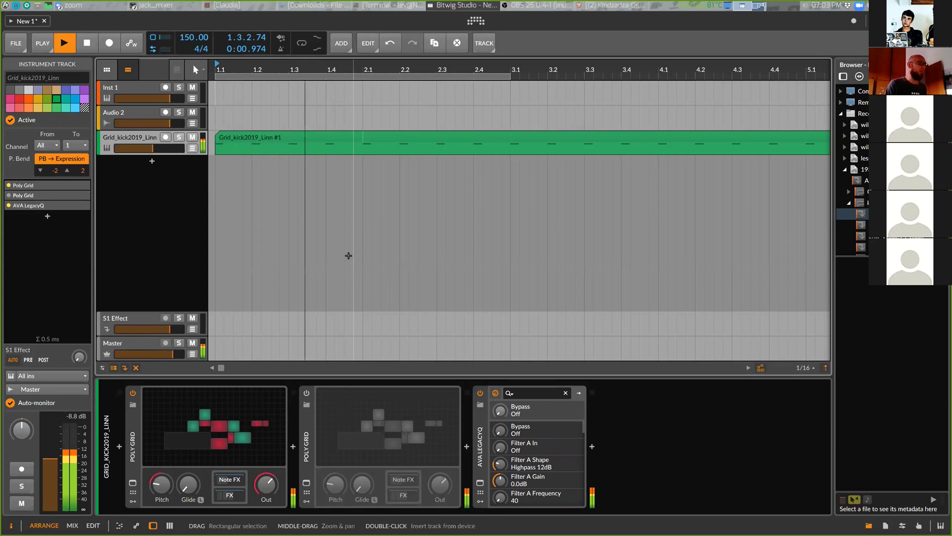
pyautogui.press('space')
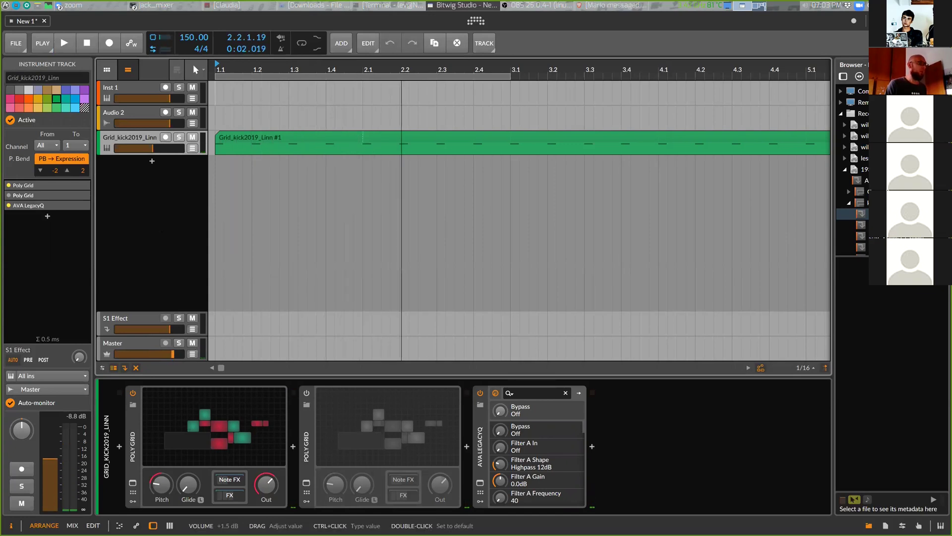
pyautogui.moveTo(173, 354); pyautogui.dragTo(176, 353)
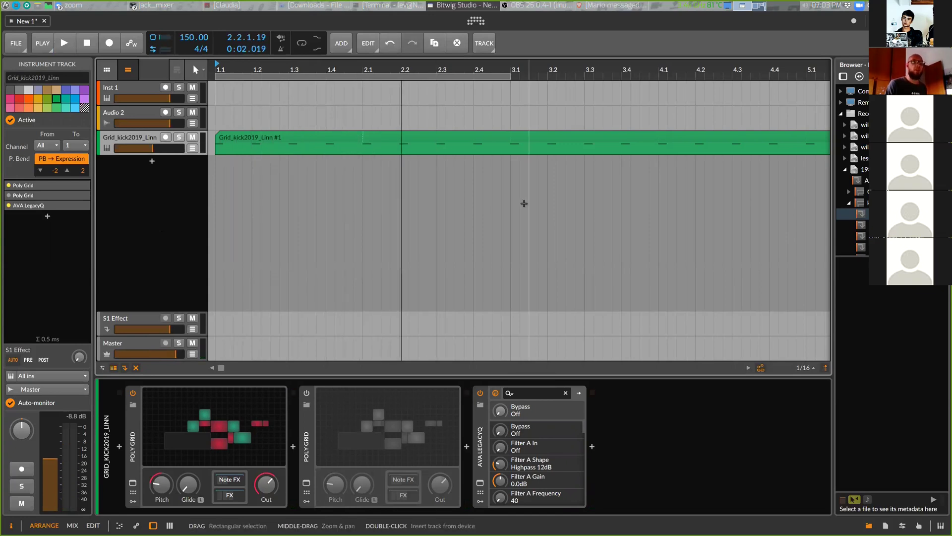
pyautogui.scroll(-3, 852, 168)
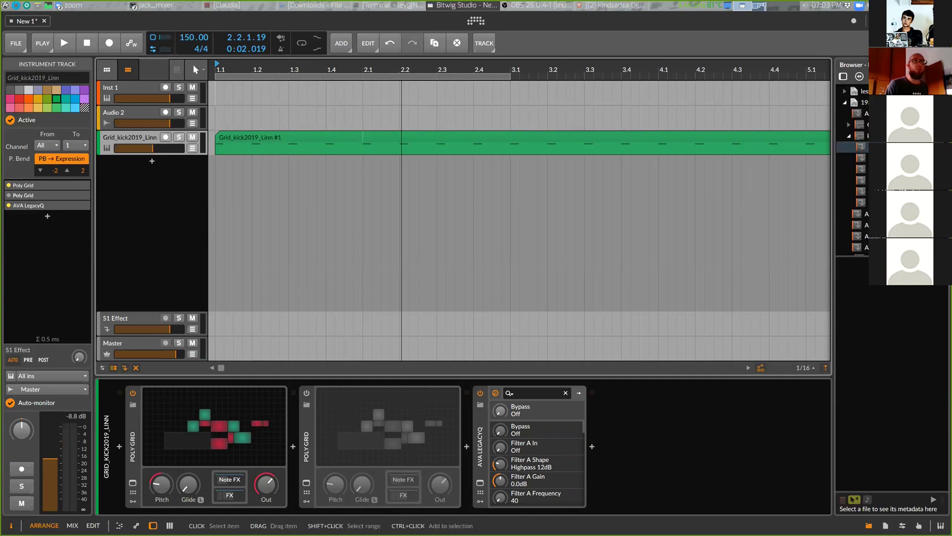
pyautogui.scroll(-2, 852, 169)
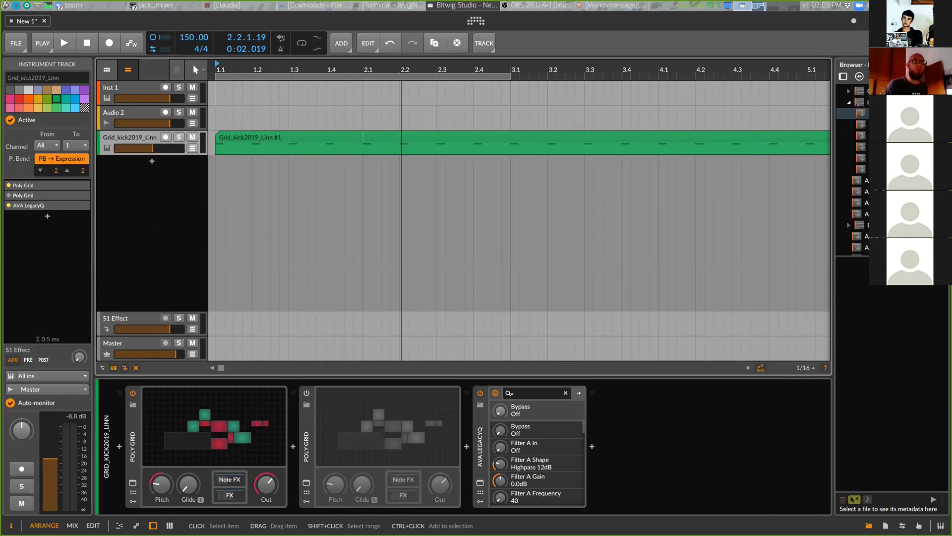
pyautogui.scroll(-3, 852, 168)
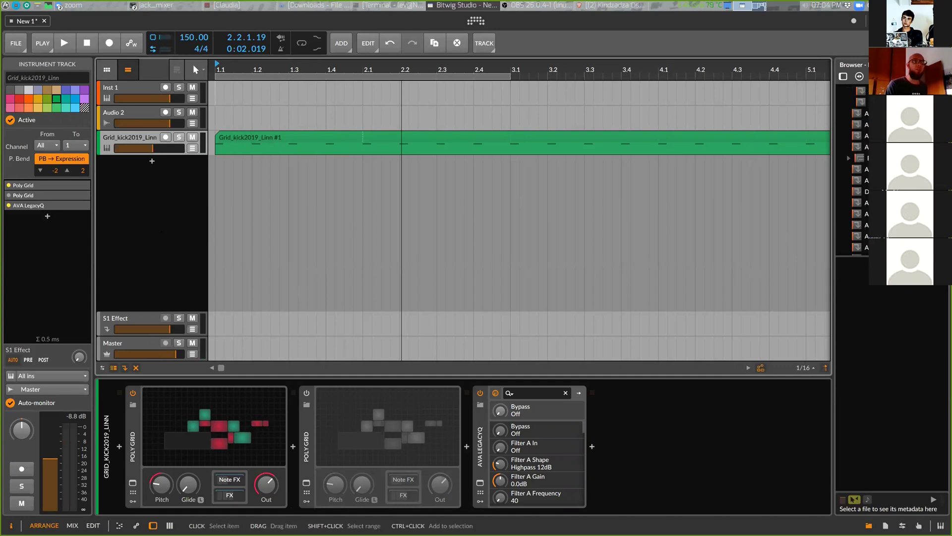
# Load the drum kit preset as a Drum Machine track and audition its two snare pads.
pyautogui.click(858, 194)
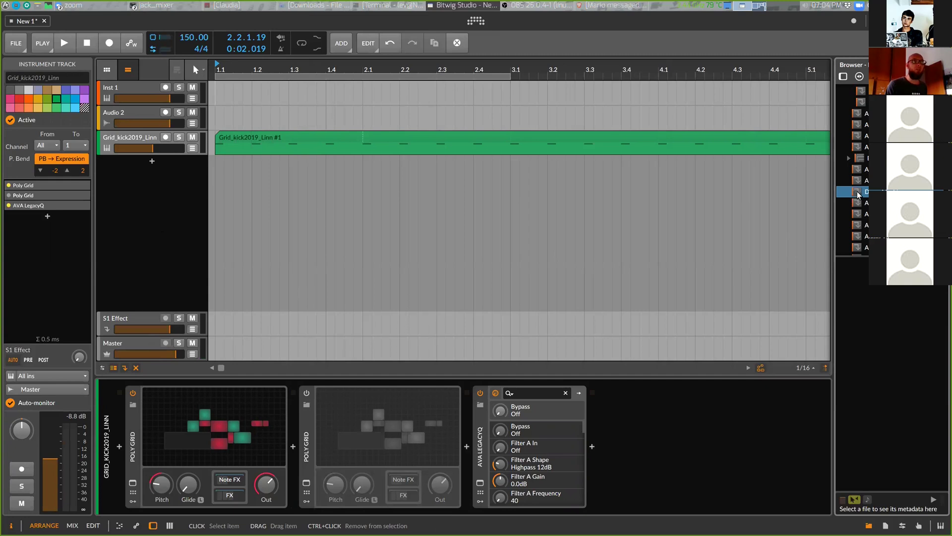
pyautogui.moveTo(859, 194); pyautogui.dragTo(234, 177)
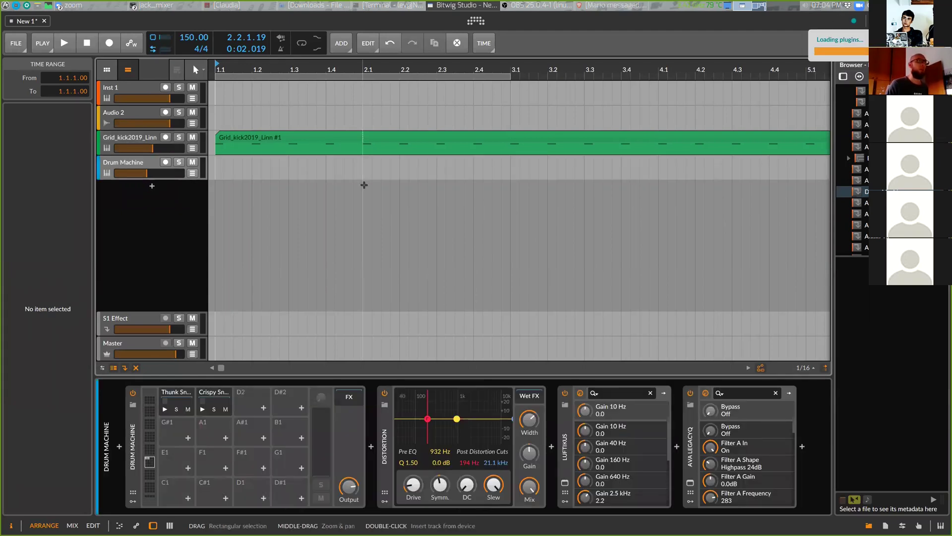
pyautogui.click(165, 410)
pyautogui.click(202, 409)
pyautogui.click(203, 410)
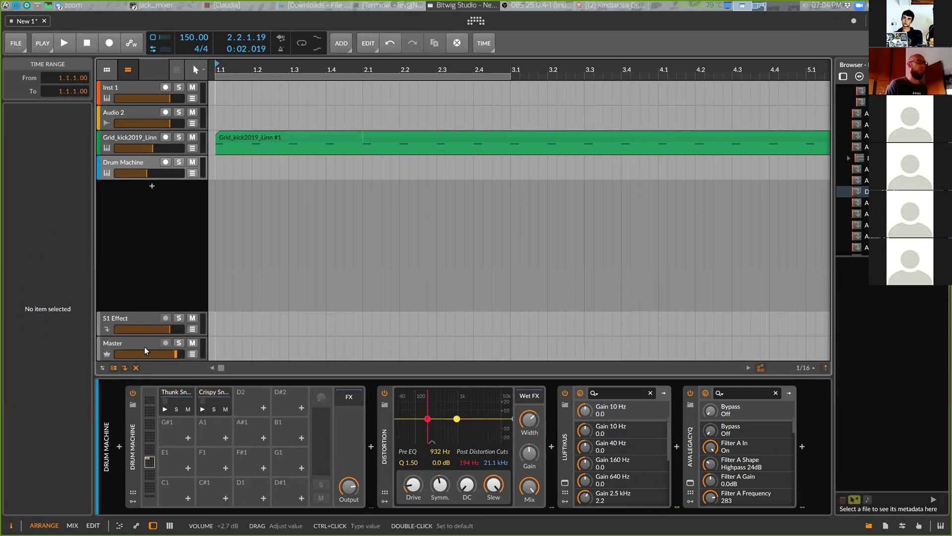
pyautogui.click(202, 410)
pyautogui.click(202, 410)
pyautogui.click(165, 409)
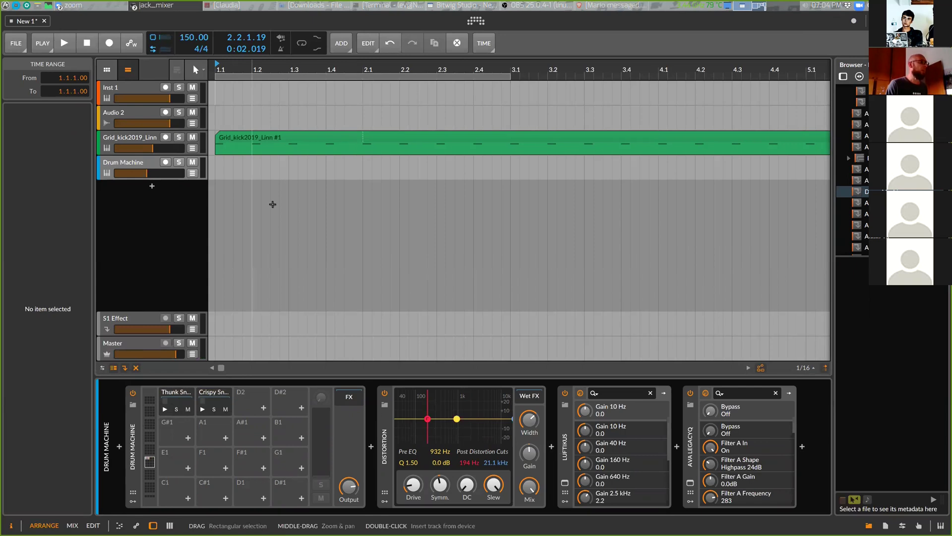
# Add an instrument track below the kick and load Poly Grid onto it.
pyautogui.click(119, 141)
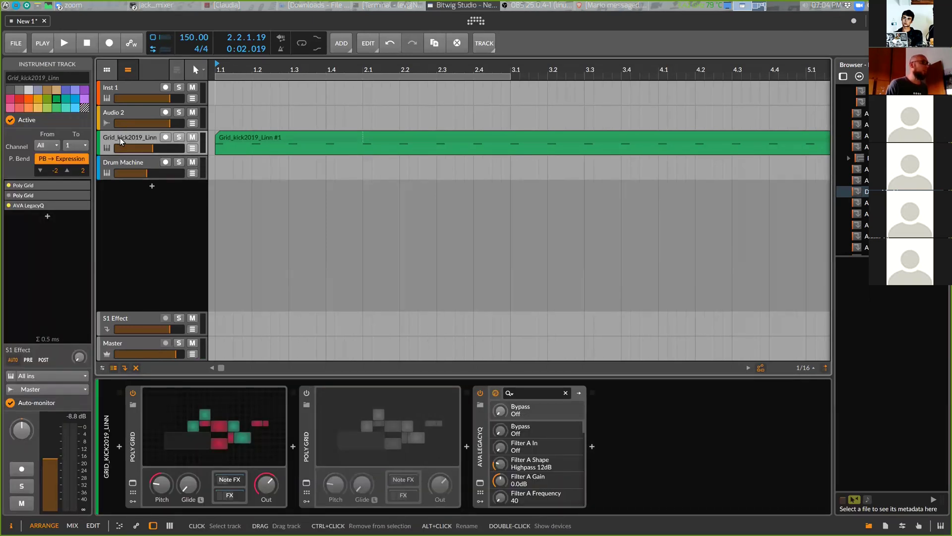
pyautogui.rightClick(119, 140)
pyautogui.click(177, 154)
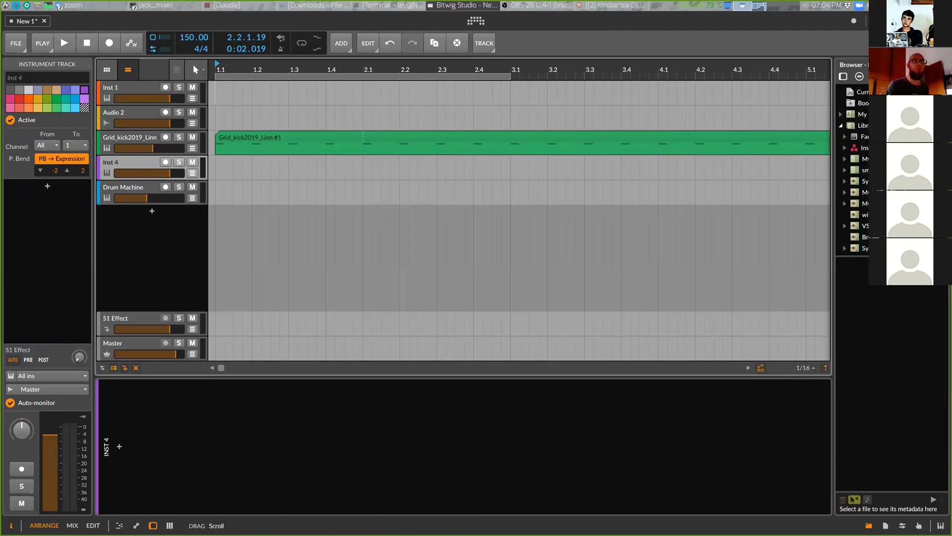
pyautogui.click(844, 76)
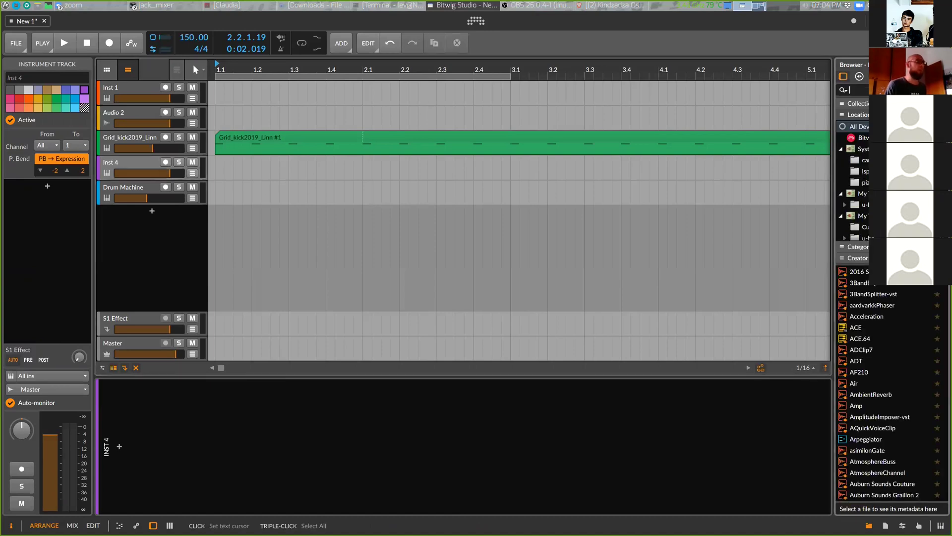
pyautogui.write('grid')
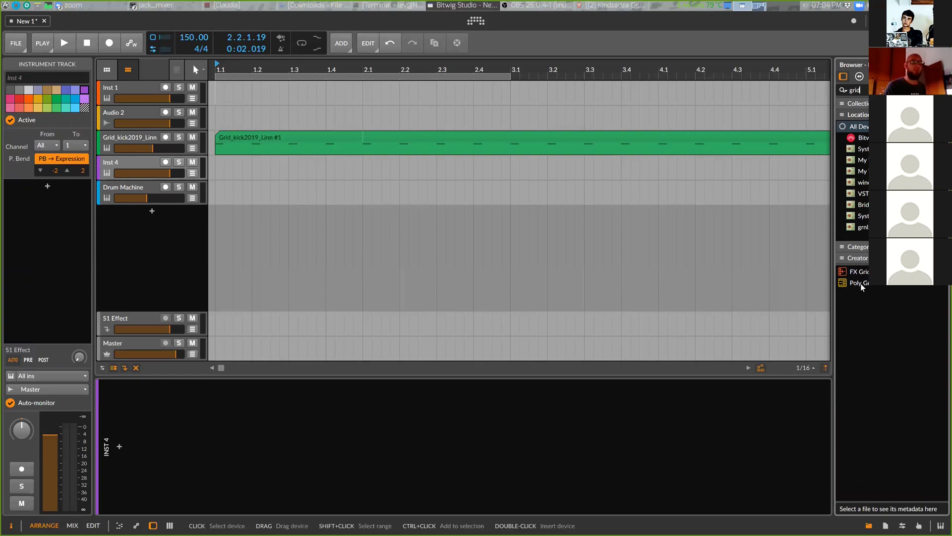
pyautogui.moveTo(861, 287); pyautogui.dragTo(548, 446)
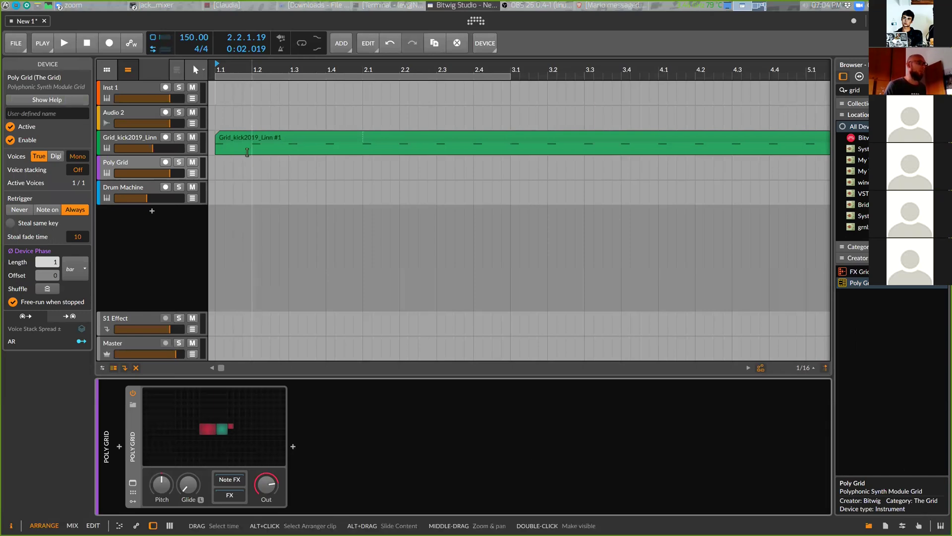
# Create an empty one-bar Poly Grid #1 clip at 1.1–2.1.
pyautogui.moveTo(220, 171); pyautogui.dragTo(363, 163)
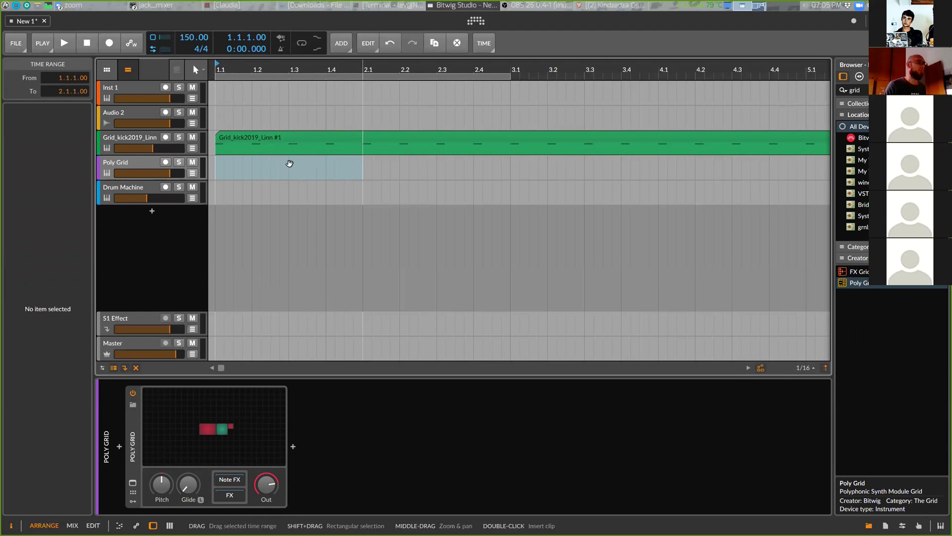
pyautogui.doubleClick(240, 167)
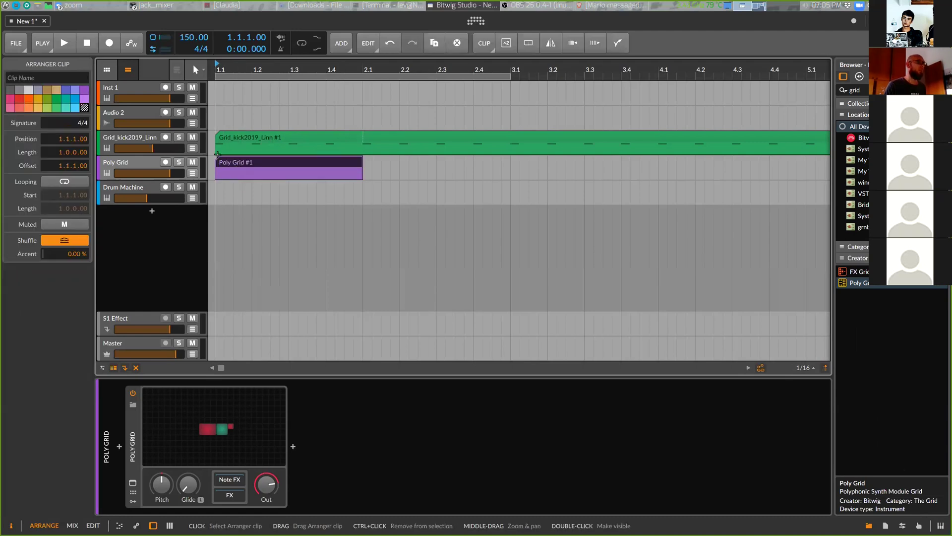
pyautogui.click(221, 124)
# Loop the first bar, play it, and turn the Poly Grid track volume down.
pyautogui.moveTo(226, 124); pyautogui.dragTo(361, 126)
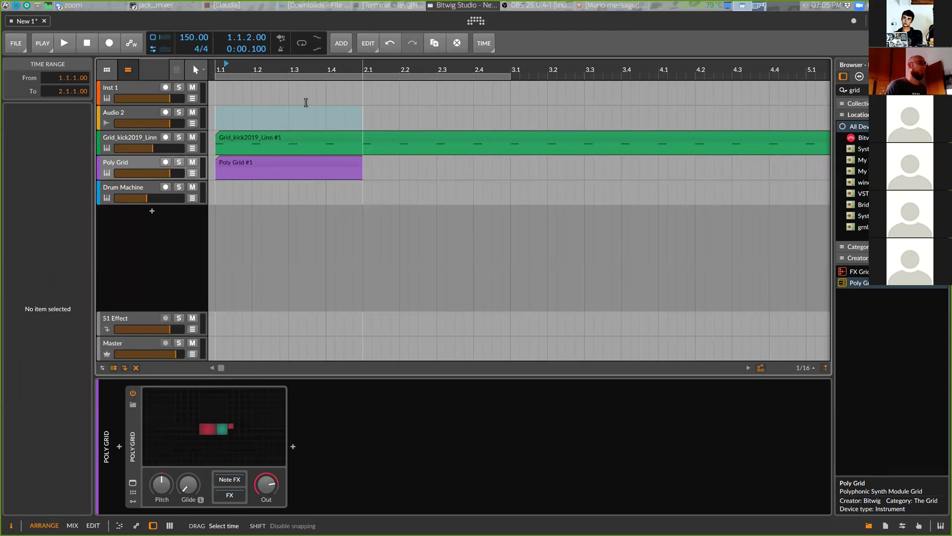
pyautogui.click(305, 103)
pyautogui.moveTo(216, 121); pyautogui.dragTo(247, 127)
pyautogui.moveTo(323, 125); pyautogui.dragTo(361, 133)
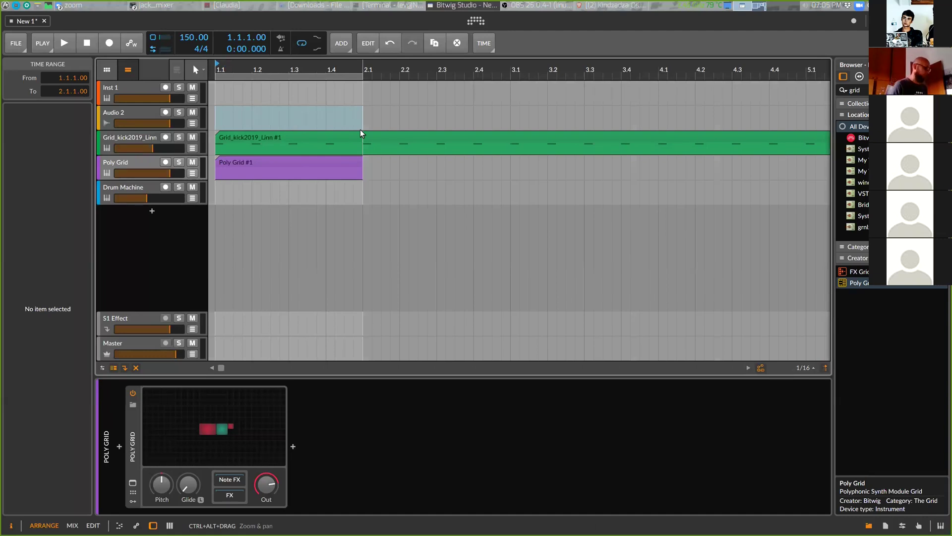
pyautogui.press('space')
pyautogui.press('space')
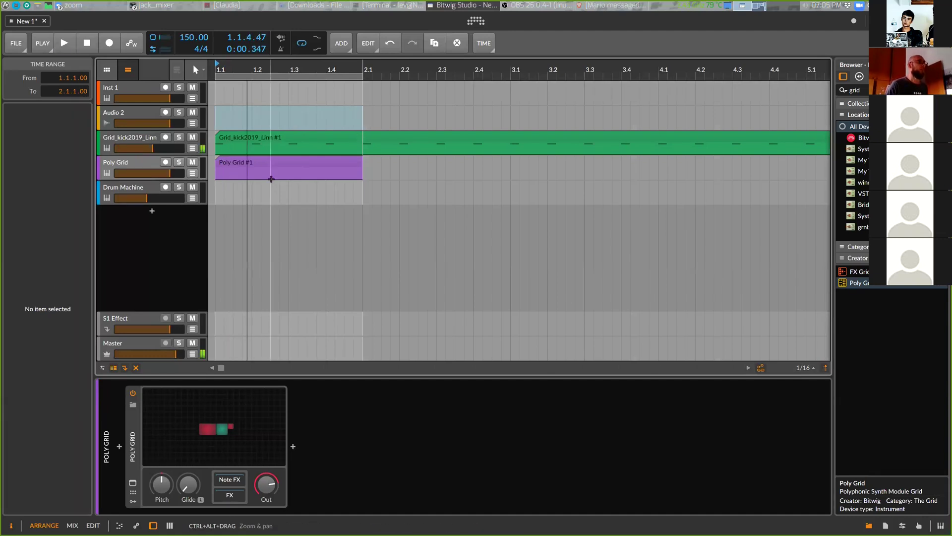
pyautogui.moveTo(169, 173); pyautogui.dragTo(156, 173)
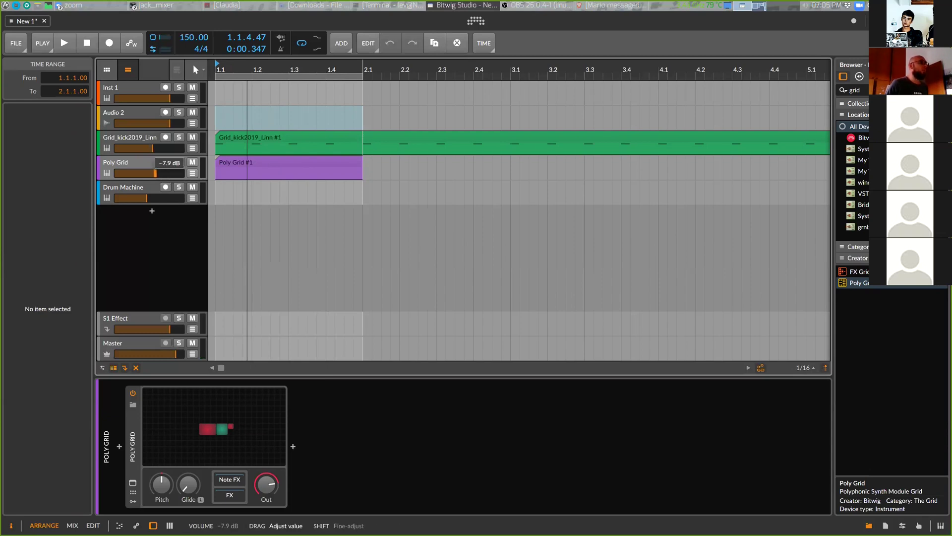
# Group the Grid_kick2019_Linn and Poly Grid tracks and name the group KiknBass.
pyautogui.click(138, 140)
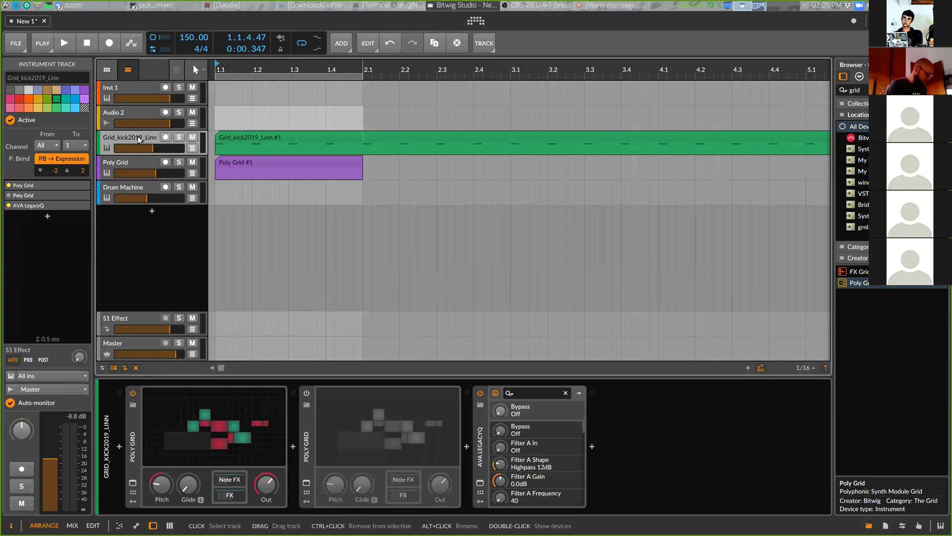
pyautogui.keyDown('shift'); pyautogui.click(129, 165); pyautogui.keyUp('shift')
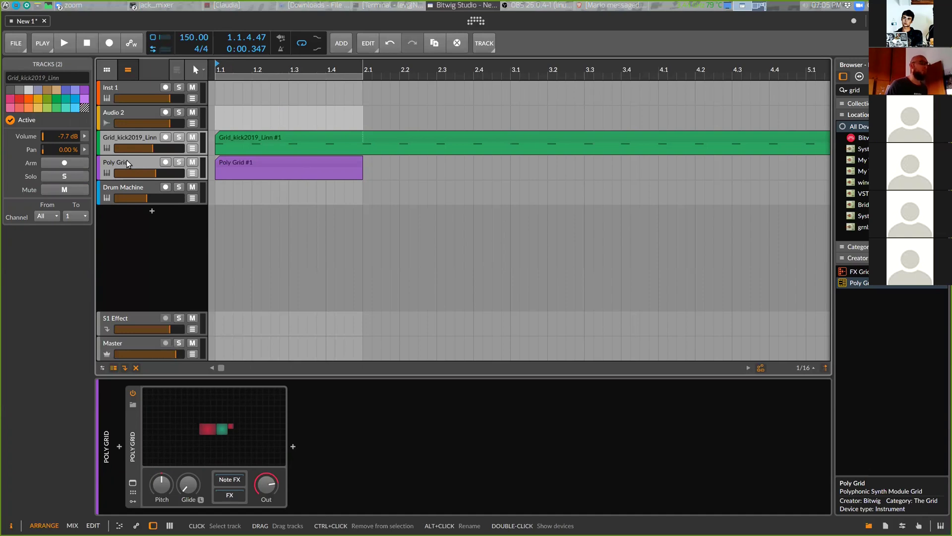
pyautogui.rightClick(128, 164)
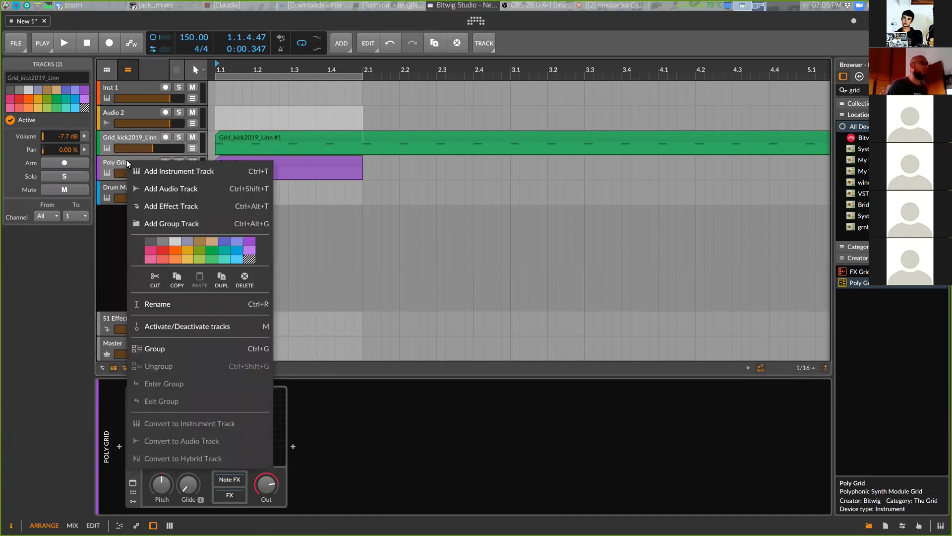
pyautogui.click(185, 348)
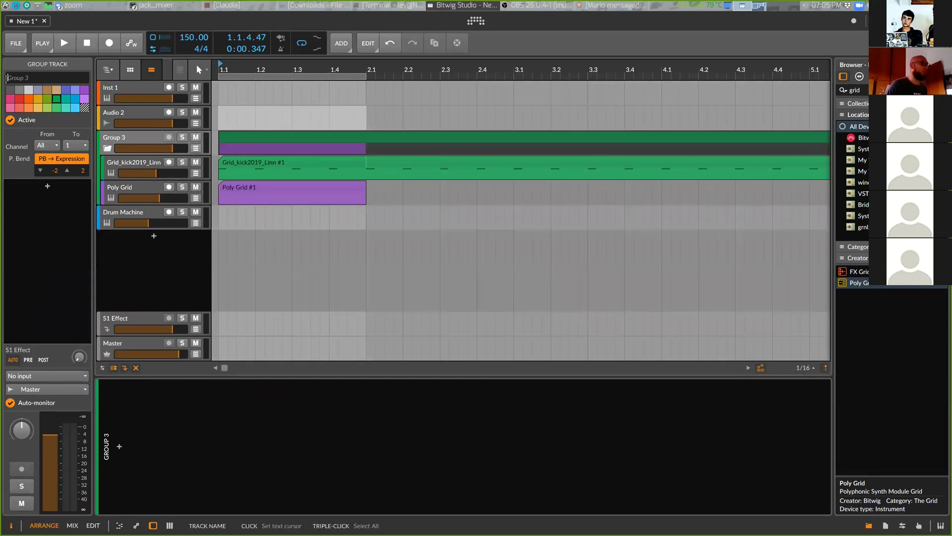
pyautogui.write('Kikn')
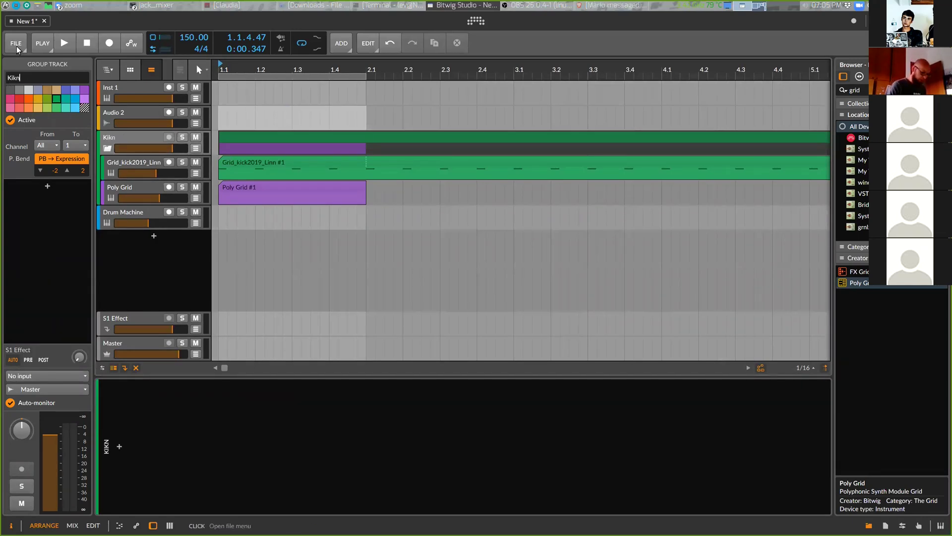
pyautogui.write('Bass')
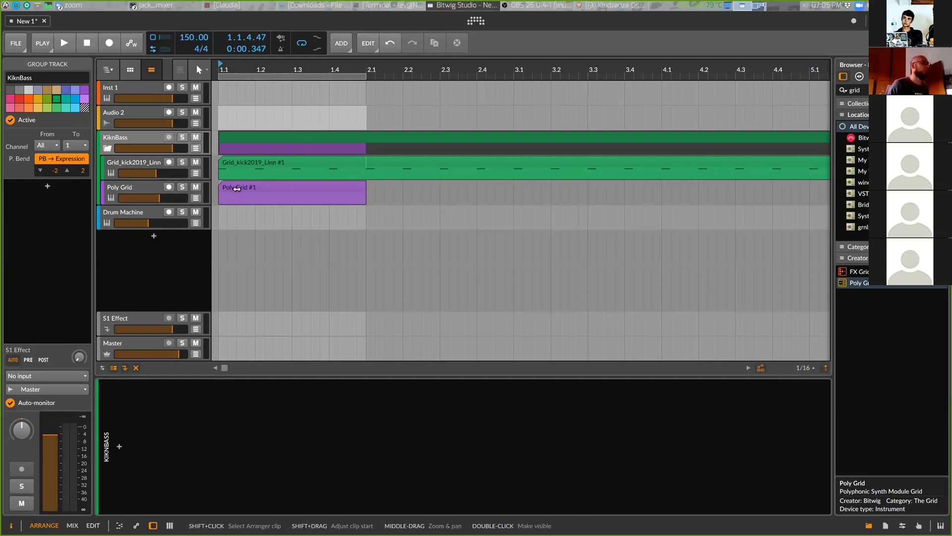
# Open the Poly Grid #1 clip with a piano keyboard and audition notes around C2.
pyautogui.doubleClick(238, 192)
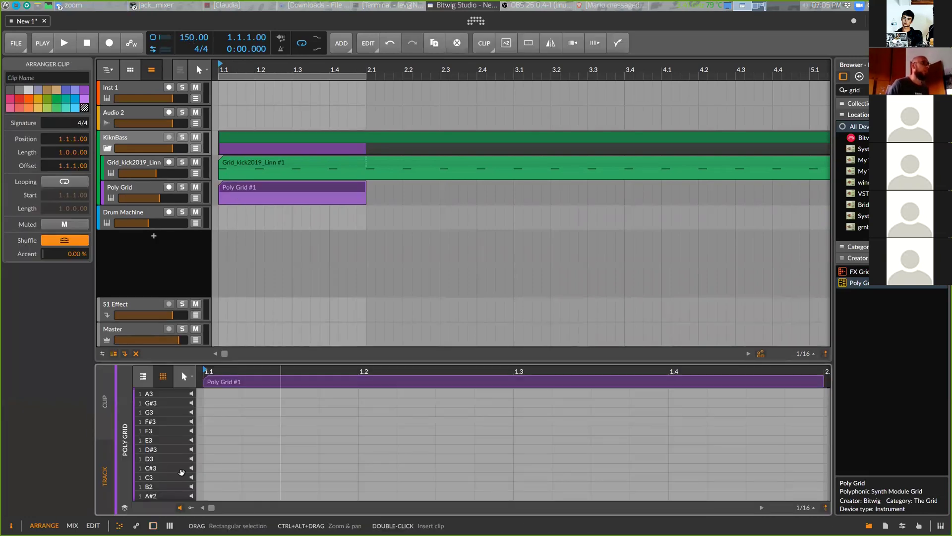
pyautogui.click(143, 376)
pyautogui.click(187, 457)
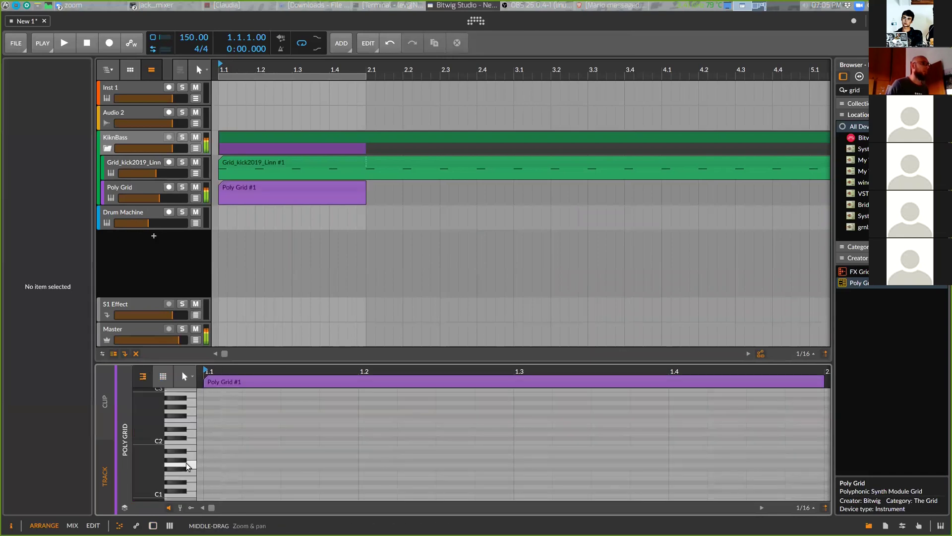
pyautogui.click(191, 455)
pyautogui.click(189, 452)
pyautogui.click(189, 451)
pyautogui.click(189, 451)
pyautogui.click(190, 452)
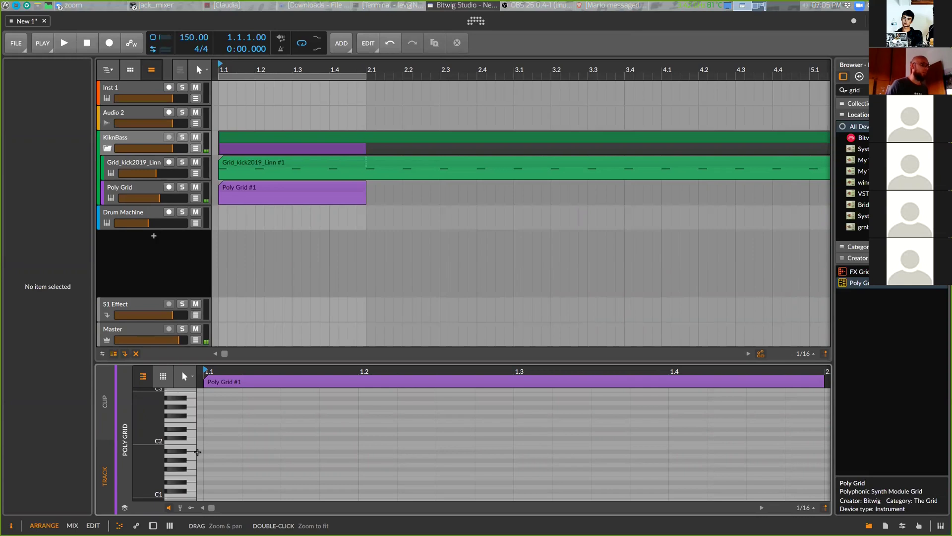
pyautogui.click(191, 451)
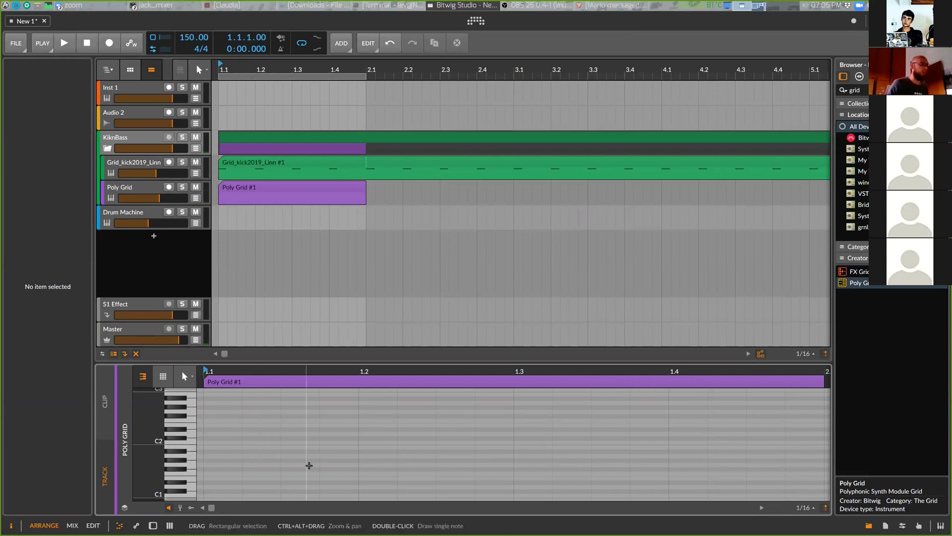
# Draw four C2 notes across the bar, play the pattern, and select the Poly Grid track.
pyautogui.doubleClick(293, 447)
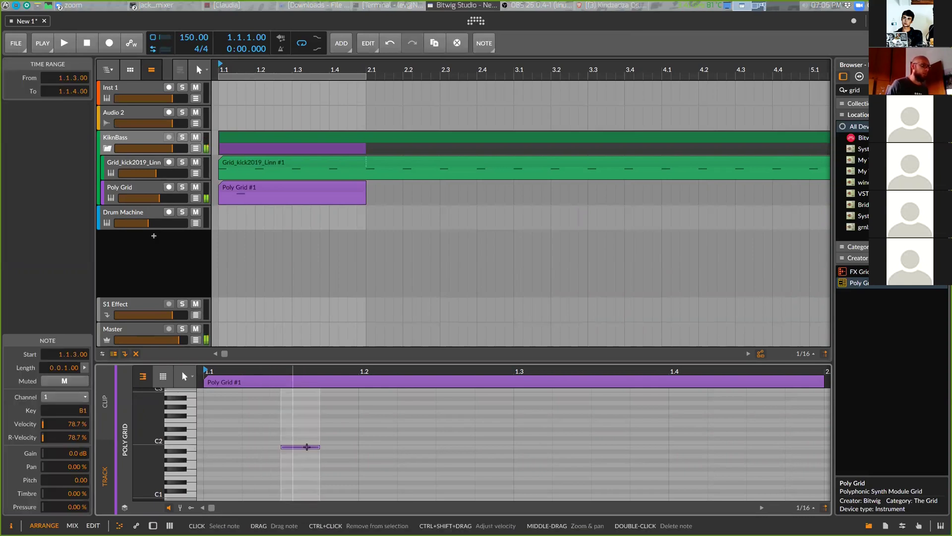
pyautogui.moveTo(319, 447); pyautogui.dragTo(358, 447)
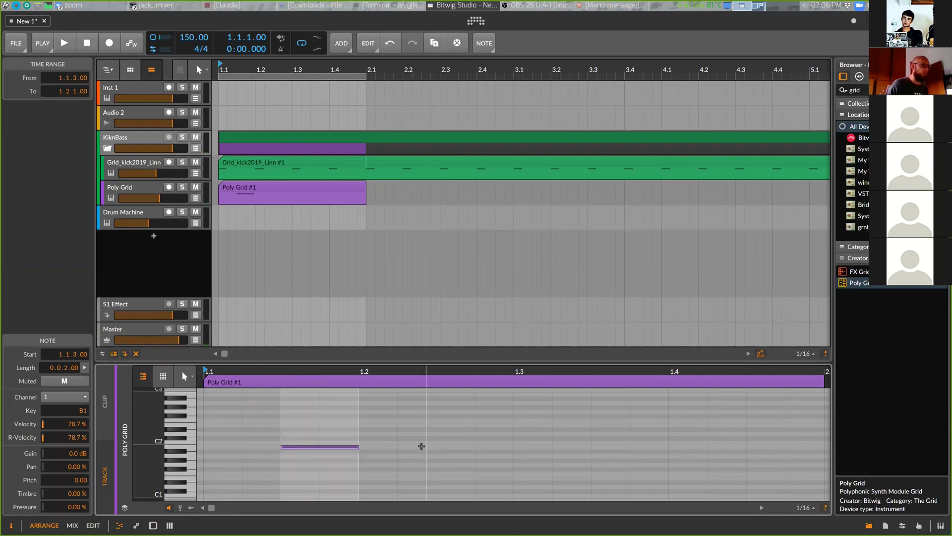
pyautogui.doubleClick(443, 447)
pyautogui.moveTo(443, 447); pyautogui.dragTo(512, 449)
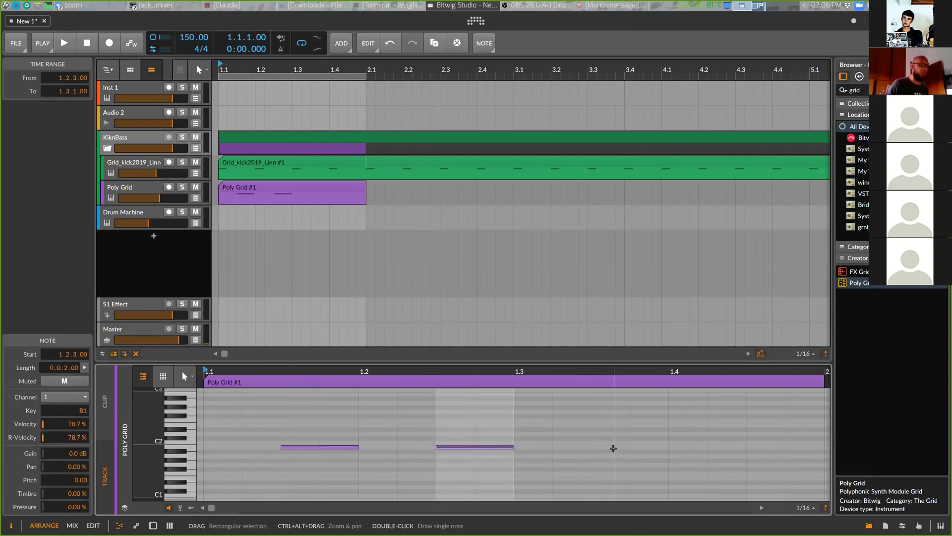
pyautogui.doubleClick(606, 447)
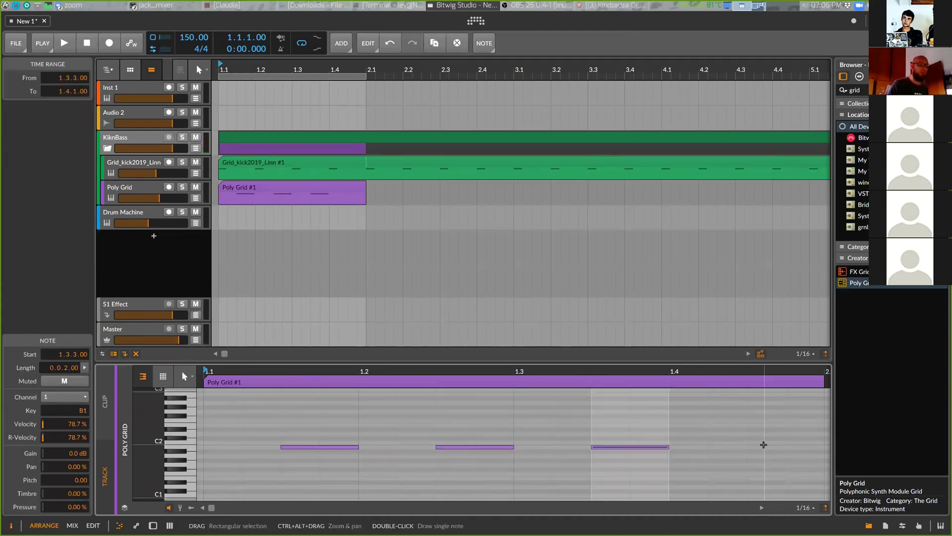
pyautogui.doubleClick(763, 447)
pyautogui.press('space')
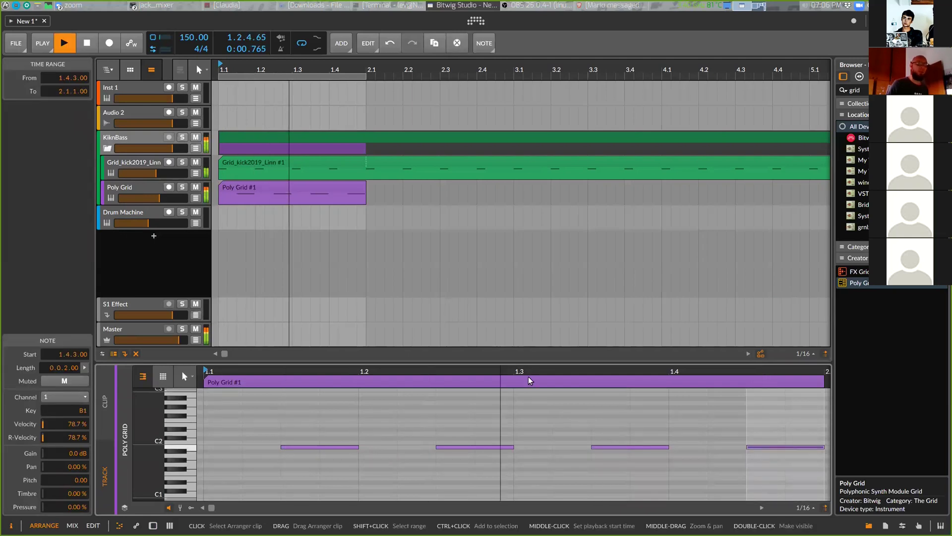
pyautogui.press('space')
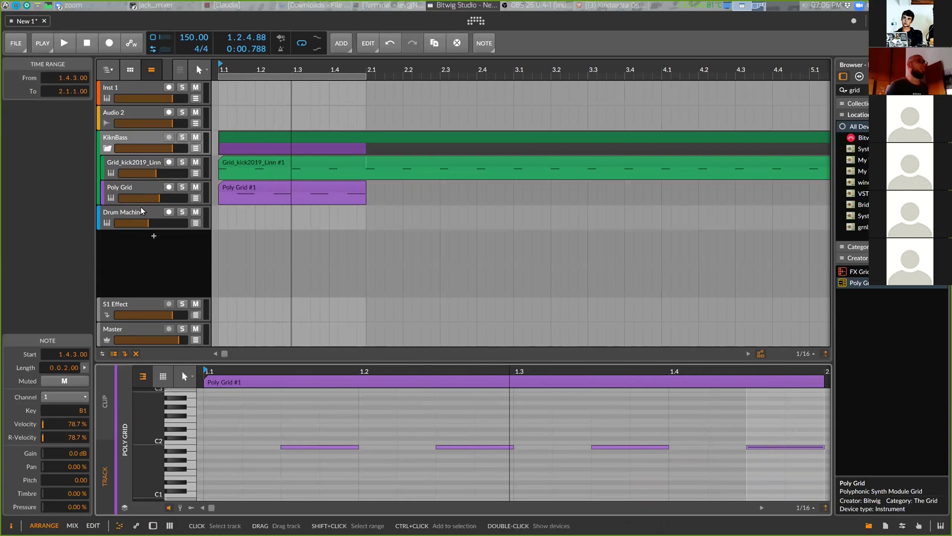
pyautogui.click(149, 188)
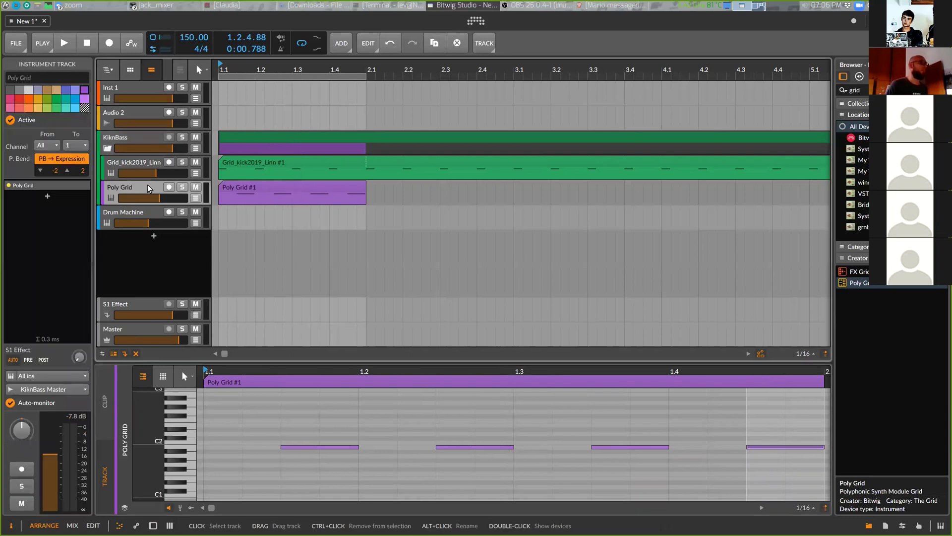
# Open the Poly Grid patch editor, shift the Triangle left, and cable AR to Audio Out.
pyautogui.doubleClick(63, 188)
pyautogui.click(216, 425)
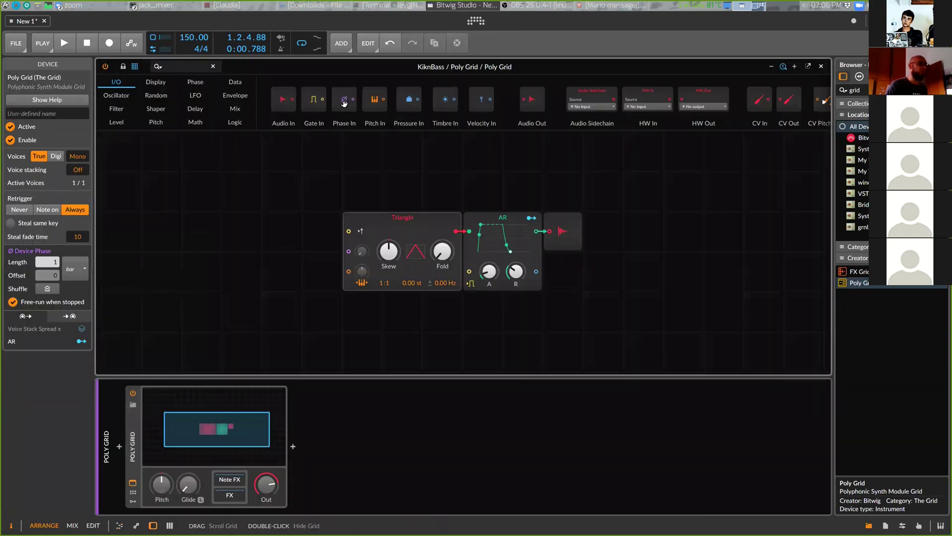
pyautogui.click(357, 212)
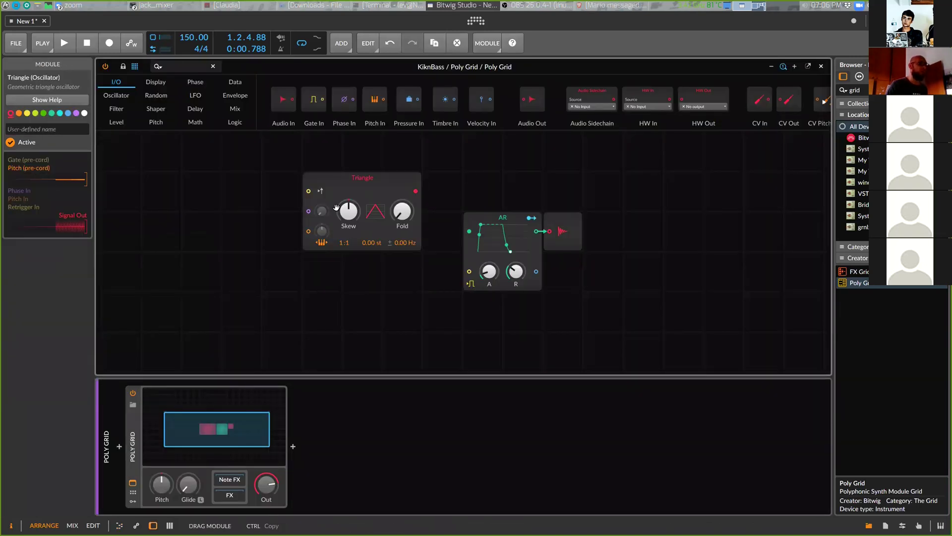
pyautogui.moveTo(336, 207); pyautogui.dragTo(297, 208)
pyautogui.moveTo(561, 224); pyautogui.dragTo(536, 231)
pyautogui.moveTo(479, 218); pyautogui.dragTo(439, 178)
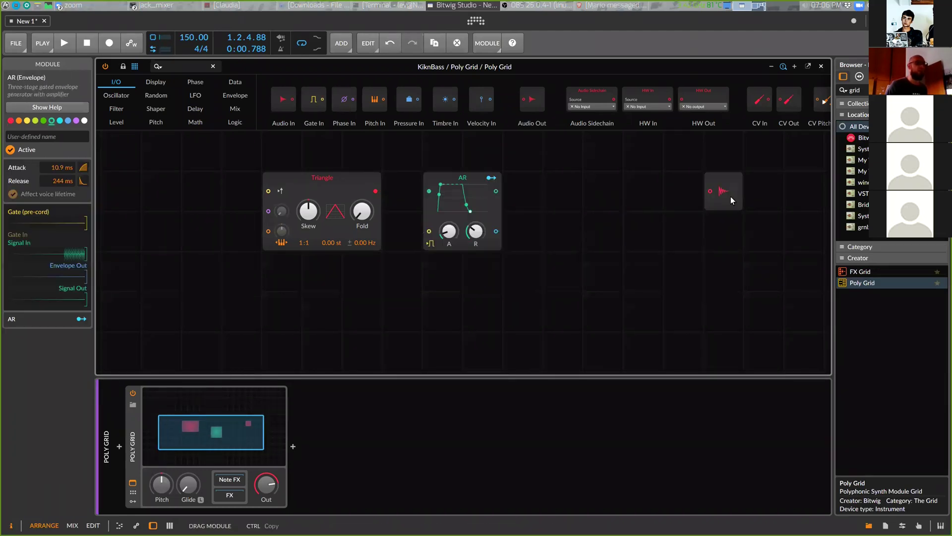
# Set AR beside the output and shorten it to 1.27 ms attack, 21.6 ms release.
pyautogui.moveTo(730, 197); pyautogui.dragTo(771, 197)
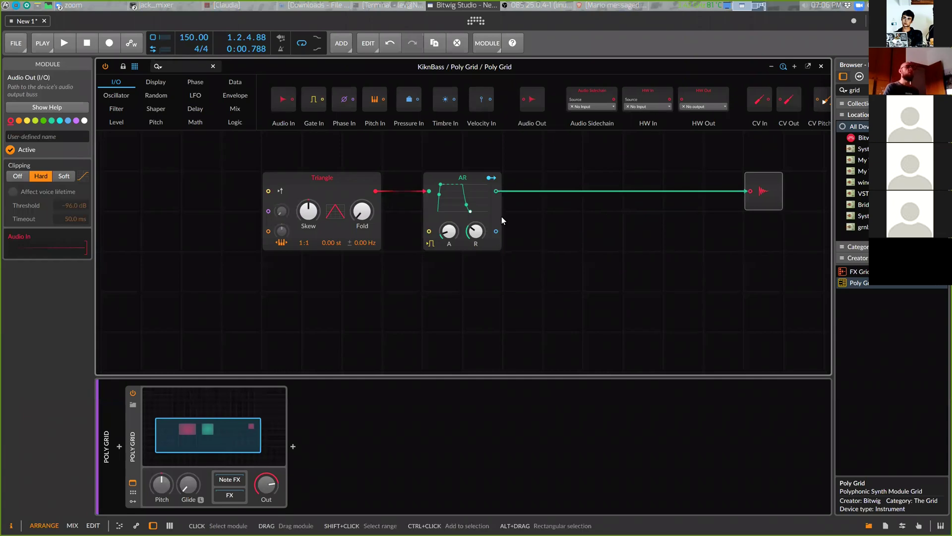
pyautogui.moveTo(435, 211); pyautogui.dragTo(670, 197)
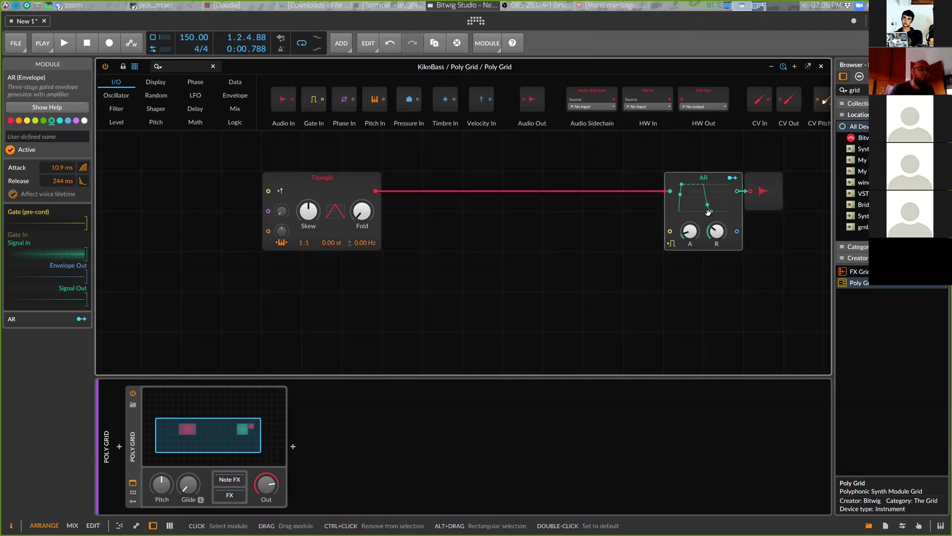
pyautogui.moveTo(709, 215); pyautogui.dragTo(679, 185)
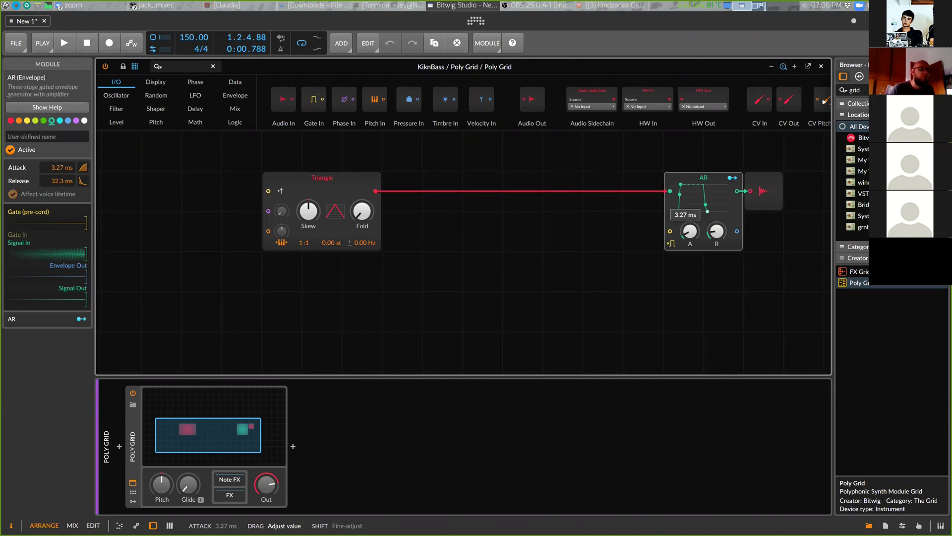
pyautogui.moveTo(720, 235); pyautogui.dragTo(717, 233)
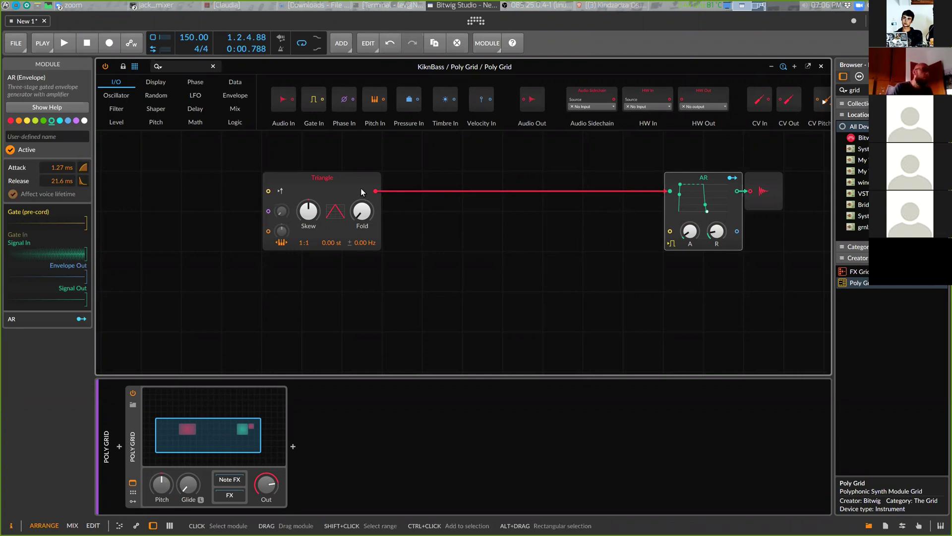
# Replace the Triangle module with a Sawtooth and move it back beside the AR envelope.
pyautogui.rightClick(329, 182)
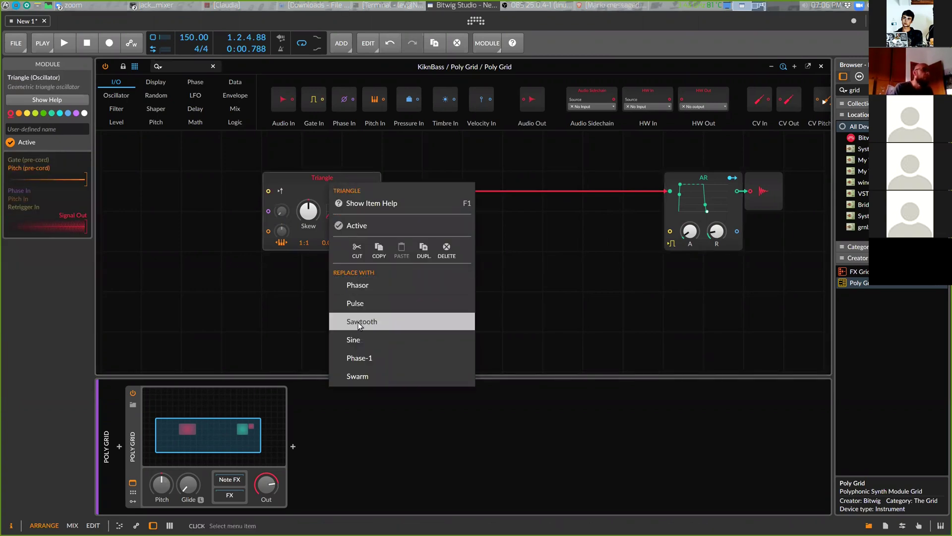
pyautogui.click(311, 182)
pyautogui.rightClick(312, 183)
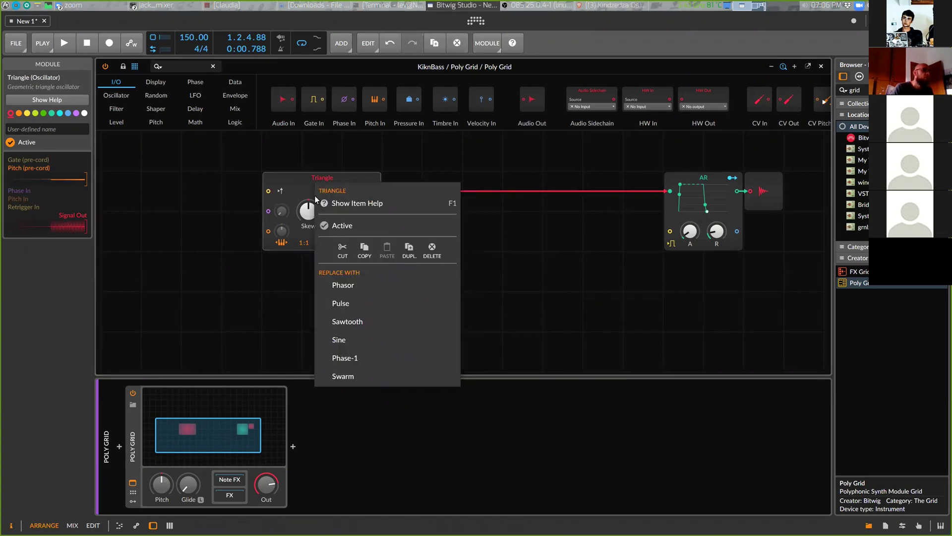
pyautogui.click(376, 320)
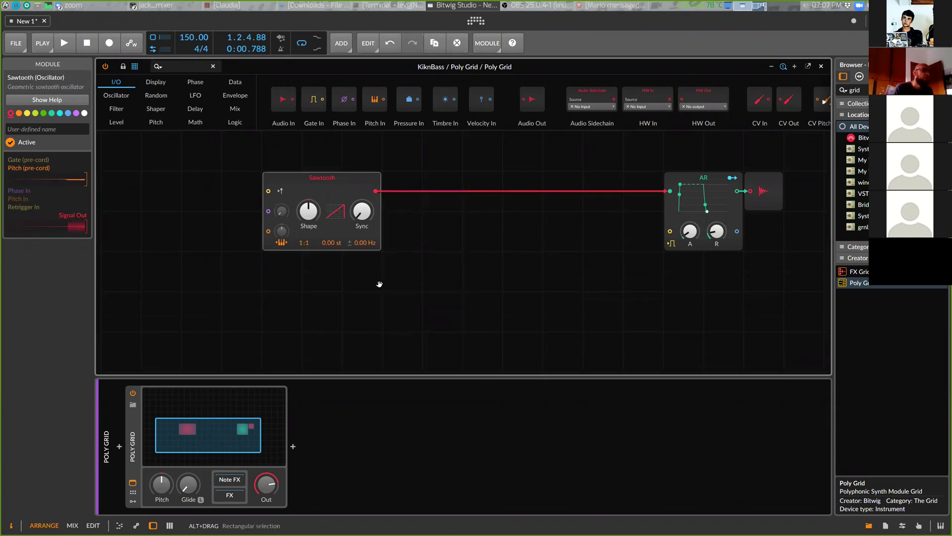
pyautogui.moveTo(347, 167); pyautogui.dragTo(370, 149)
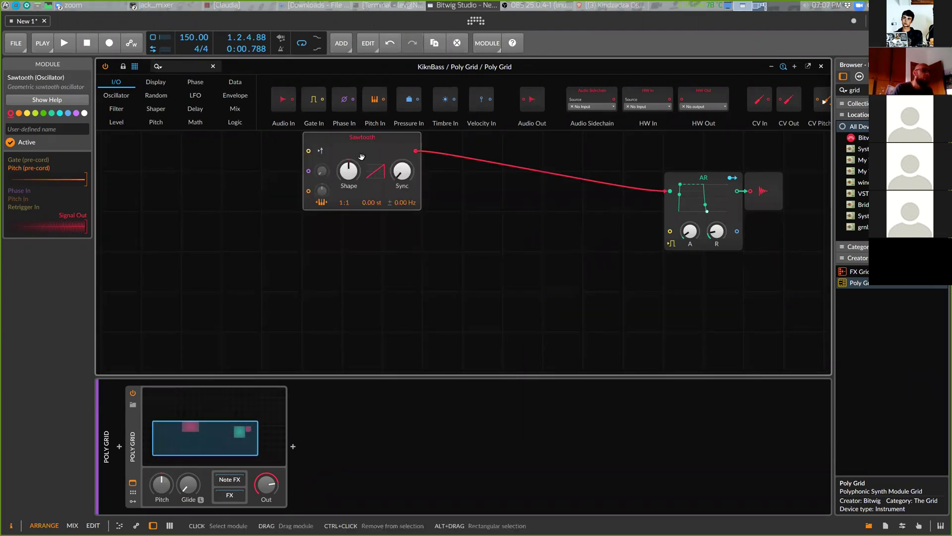
pyautogui.rightClick(359, 144)
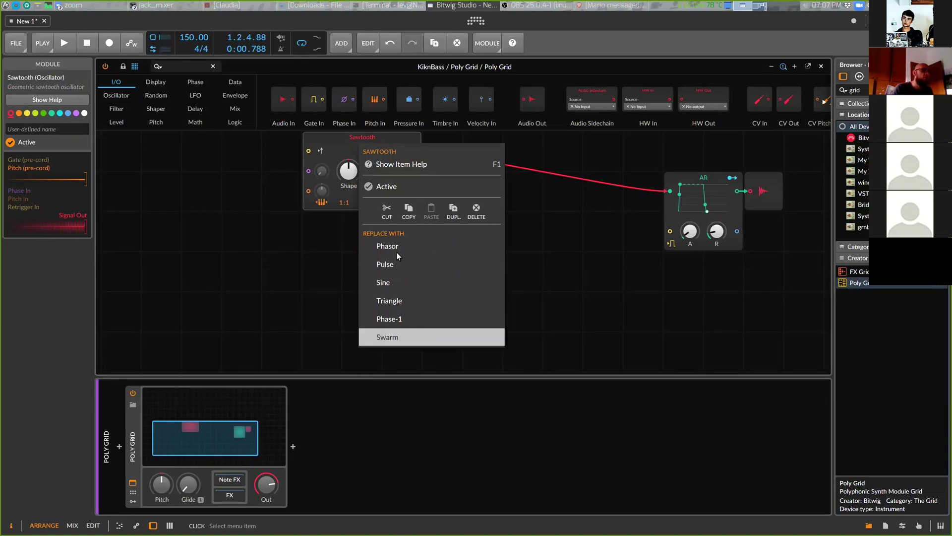
pyautogui.click(343, 154)
pyautogui.moveTo(342, 153); pyautogui.dragTo(262, 194)
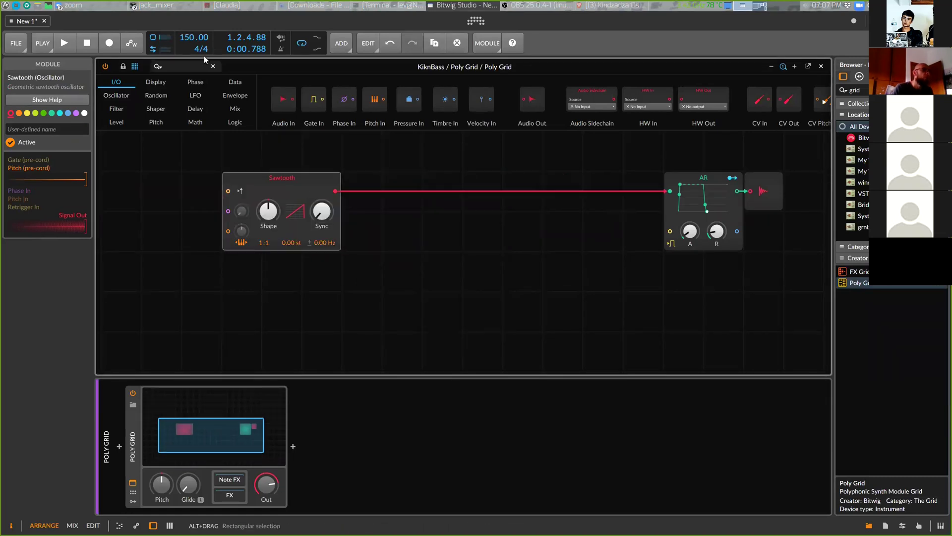
# Drop a second Sawtooth oscillator from the Oscillator modules directly beneath the first Sawtooth.
pyautogui.click(120, 94)
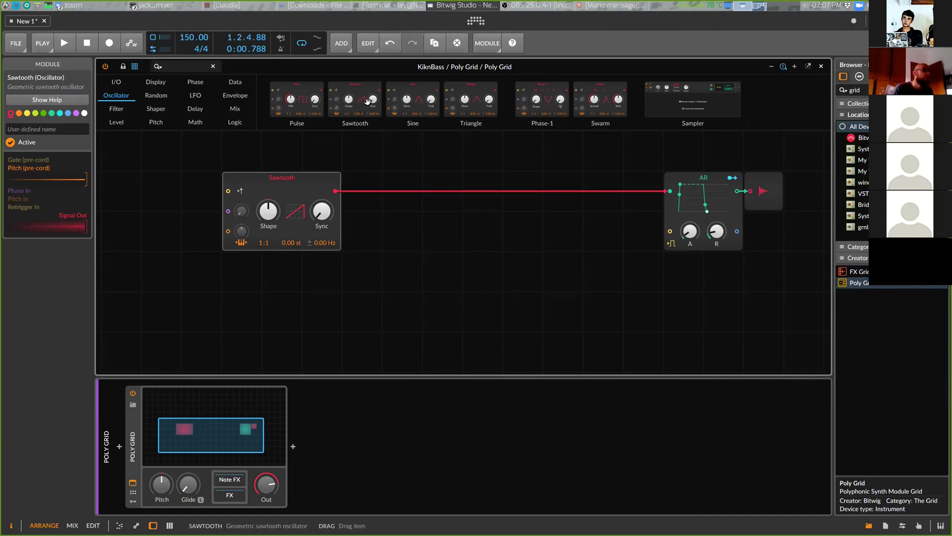
pyautogui.moveTo(368, 101); pyautogui.dragTo(246, 290)
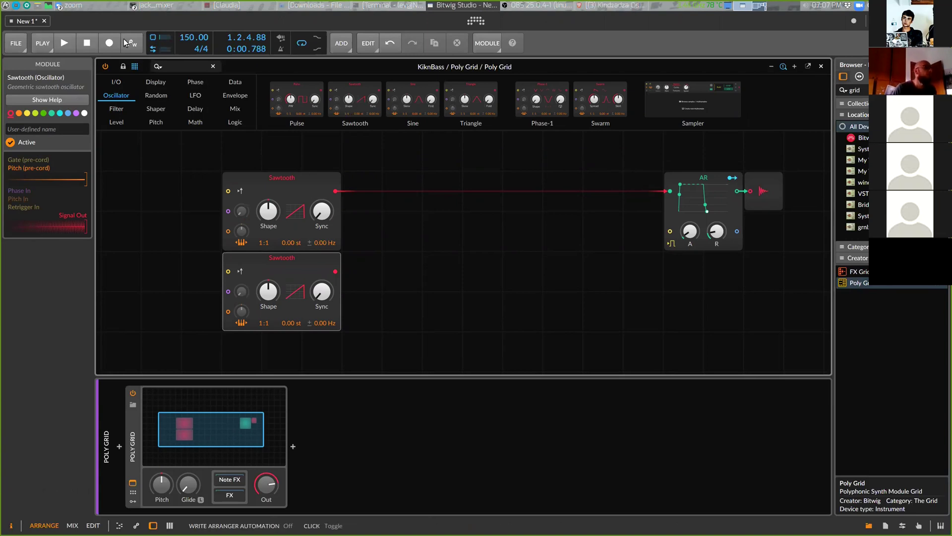
pyautogui.click(115, 109)
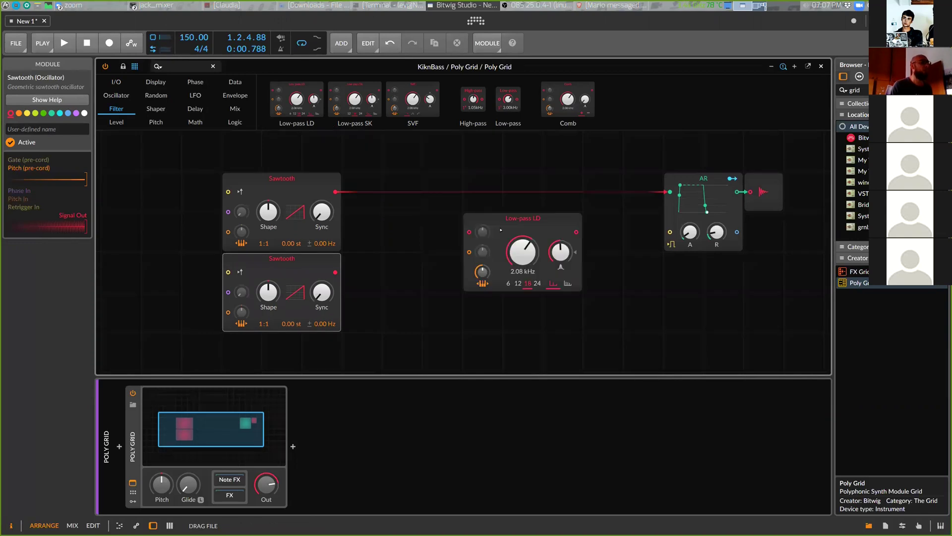
# Shift the top Sawtooth up-left and the lower Sawtooth left to make room for Low-pass LD.
pyautogui.click(501, 233)
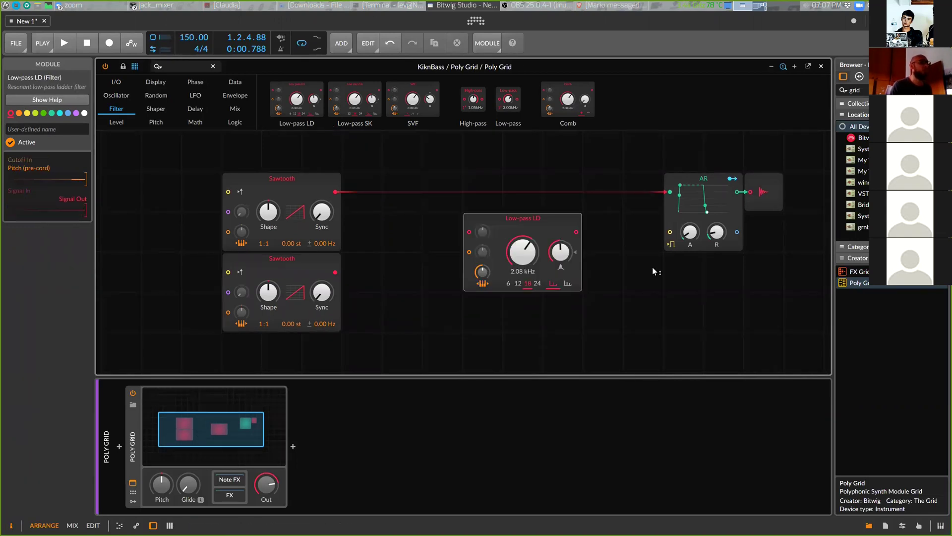
pyautogui.moveTo(542, 230); pyautogui.dragTo(588, 217)
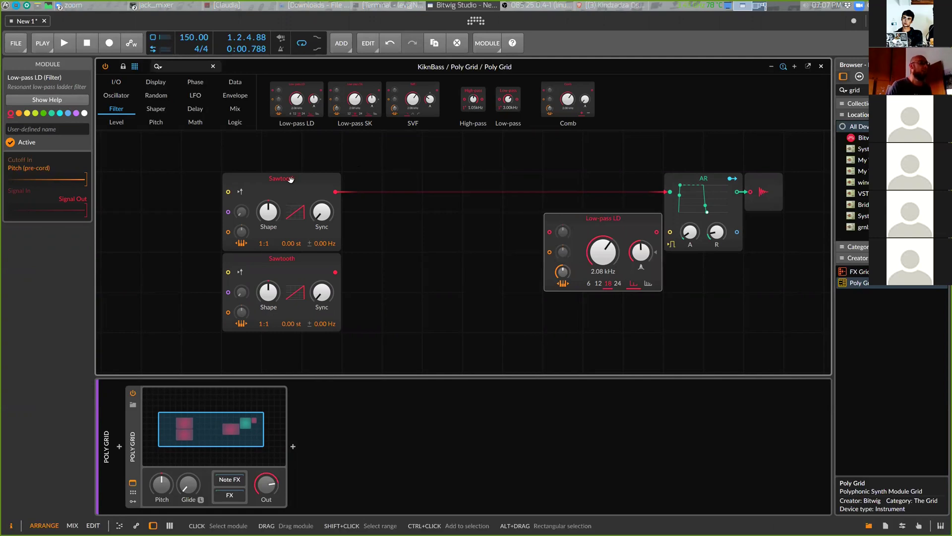
pyautogui.moveTo(291, 179); pyautogui.dragTo(250, 139)
pyautogui.moveTo(273, 278); pyautogui.dragTo(248, 264)
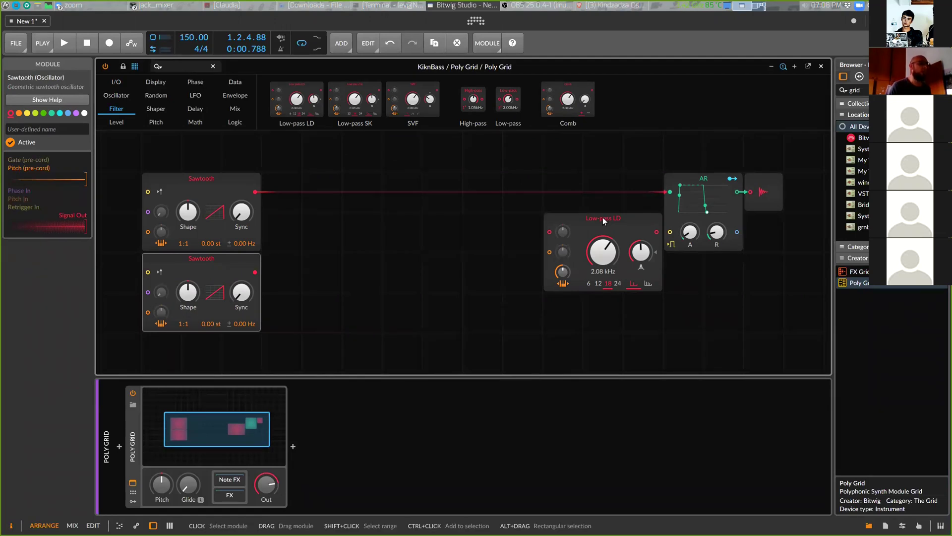
# Place Low-pass LD between the top Sawtooth and AR, with its cutoff lowered to 212 Hz.
pyautogui.moveTo(603, 218); pyautogui.dragTo(562, 178)
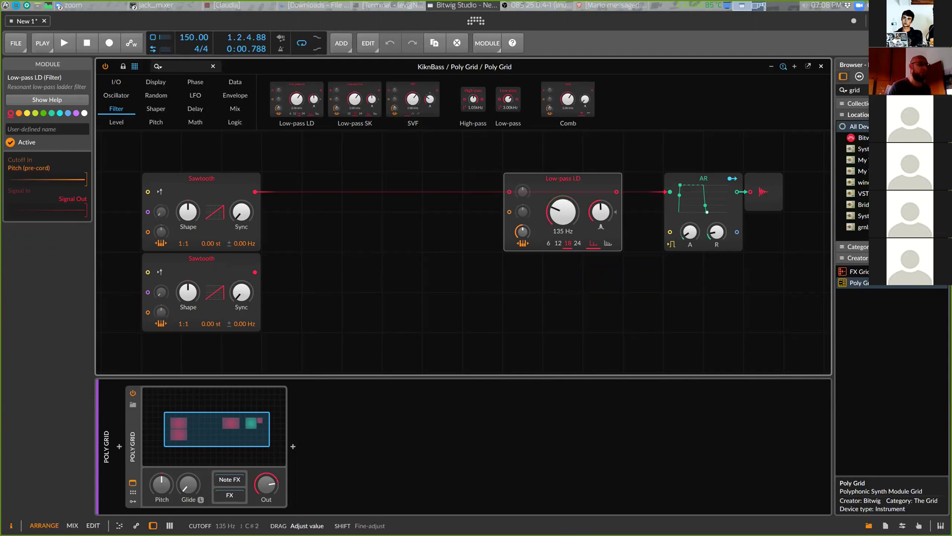
pyautogui.moveTo(563, 210); pyautogui.dragTo(563, 238)
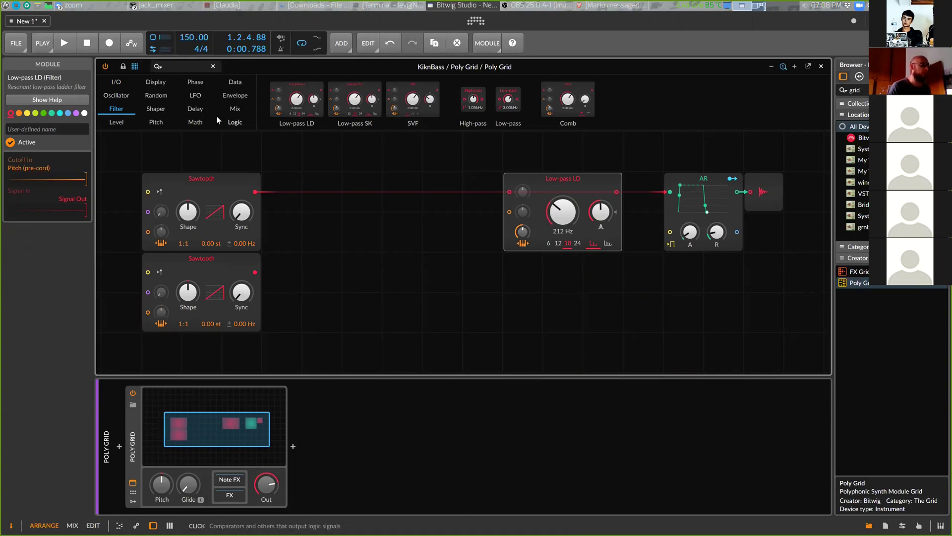
pyautogui.click(238, 96)
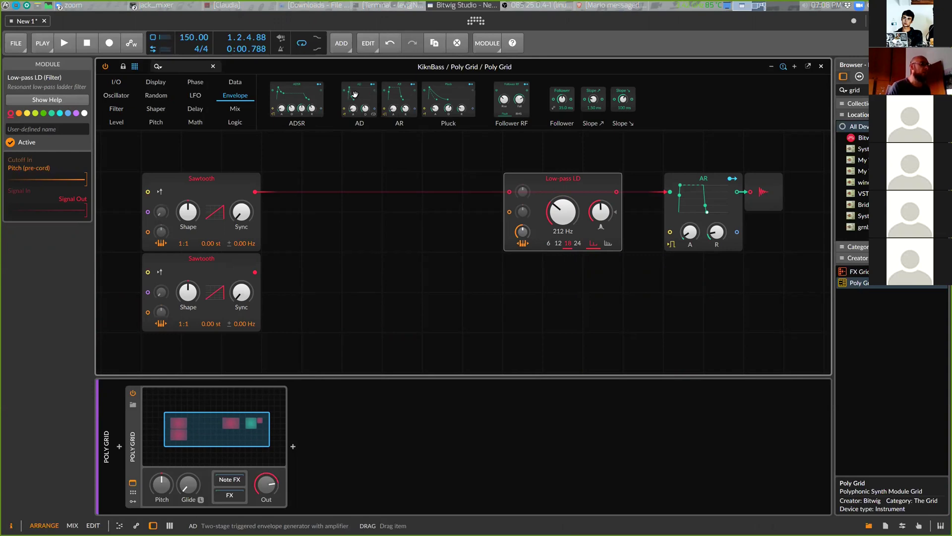
# Place an AD envelope (15.6 ms attack, 653 ms decay) beneath the filter and remove the top Sawtooth's cable.
pyautogui.moveTo(354, 94); pyautogui.dragTo(525, 271)
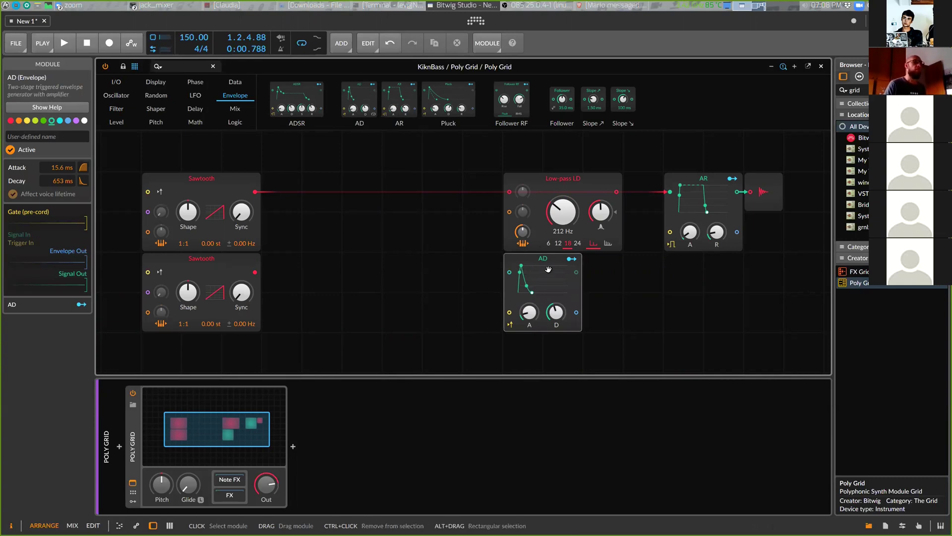
pyautogui.moveTo(548, 269); pyautogui.dragTo(425, 281)
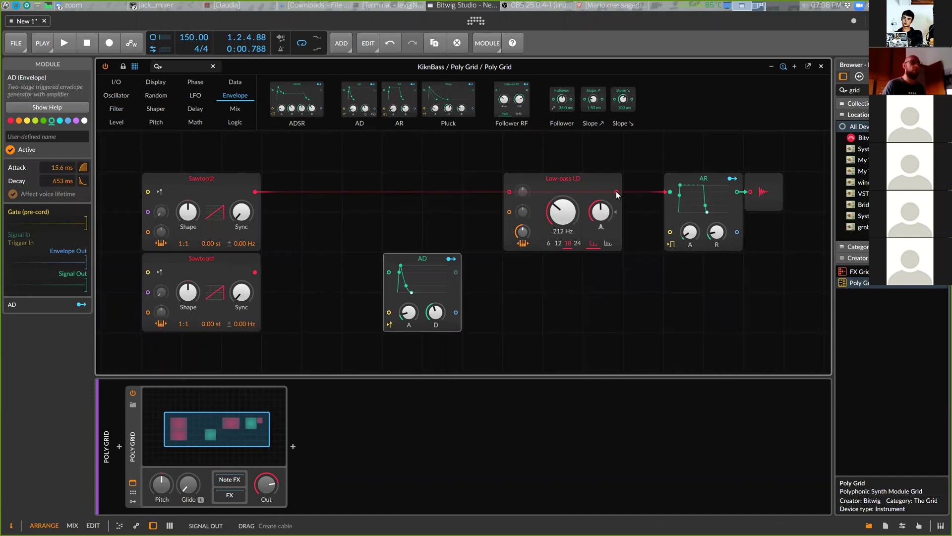
pyautogui.doubleClick(659, 198)
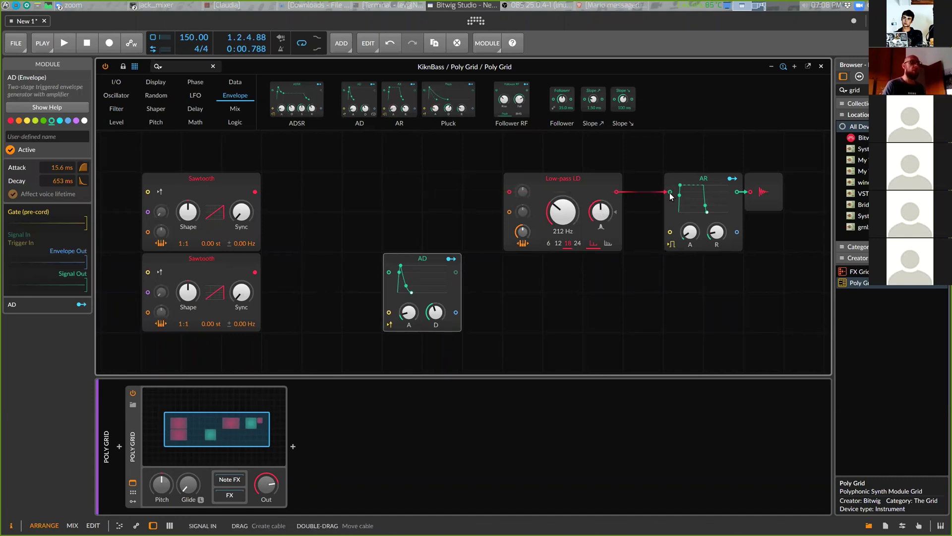
pyautogui.click(559, 185)
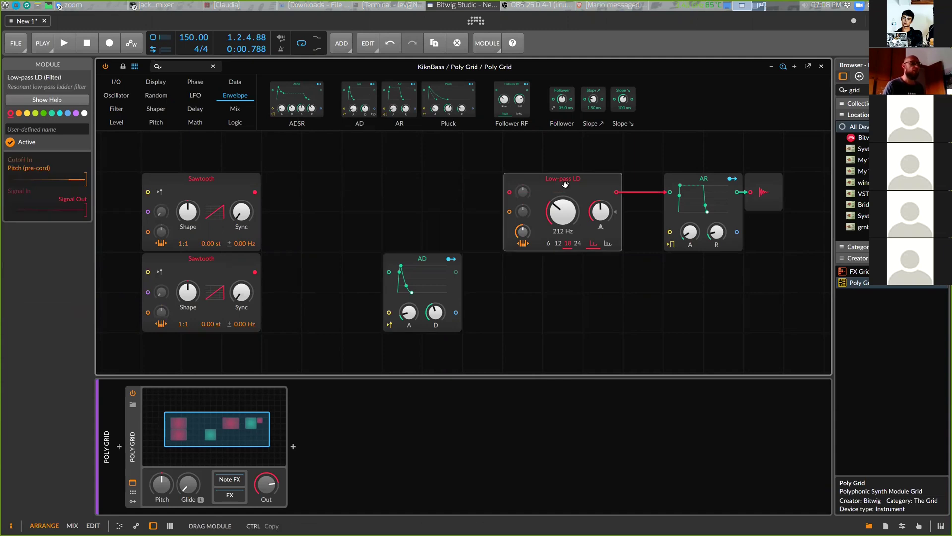
pyautogui.click(419, 262)
pyautogui.moveTo(419, 262); pyautogui.dragTo(460, 262)
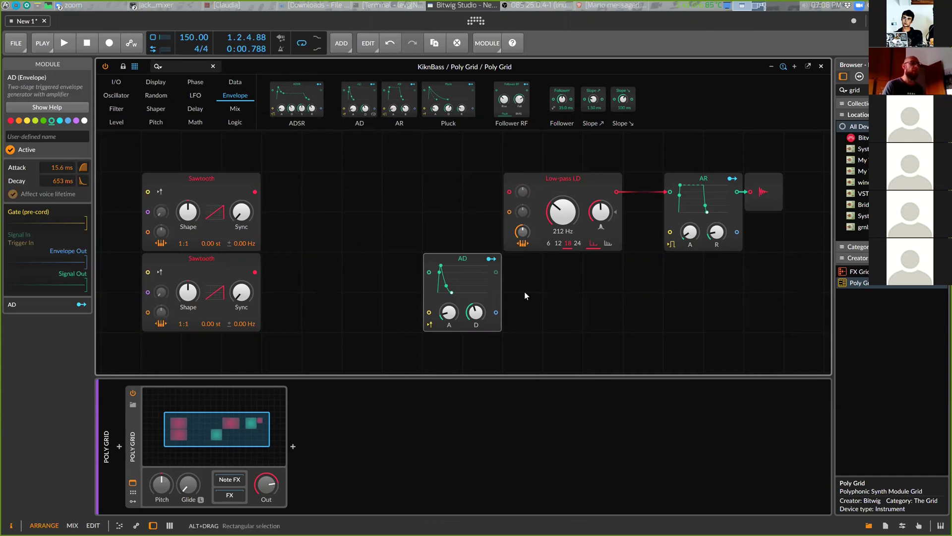
pyautogui.moveTo(462, 261); pyautogui.dragTo(422, 261)
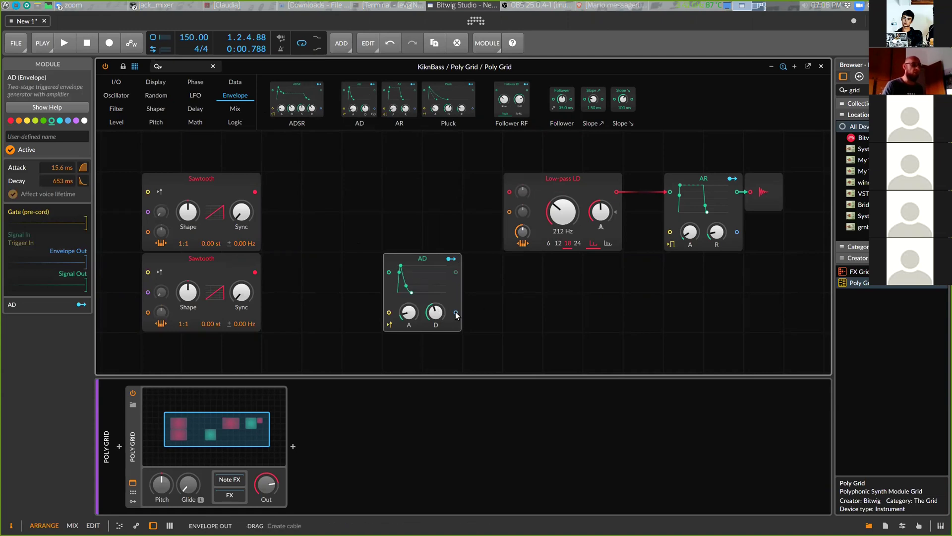
# Cable AD into the Low-pass LD cutoff modulation, set its amount, and audition with the cutoff at 61.7 Hz.
pyautogui.moveTo(456, 312); pyautogui.dragTo(510, 210)
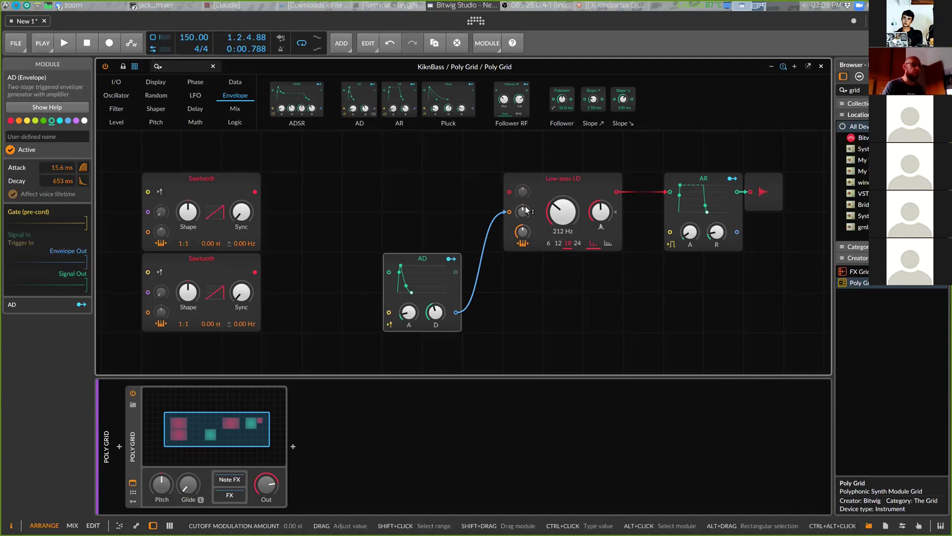
pyautogui.moveTo(523, 212); pyautogui.dragTo(522, 169)
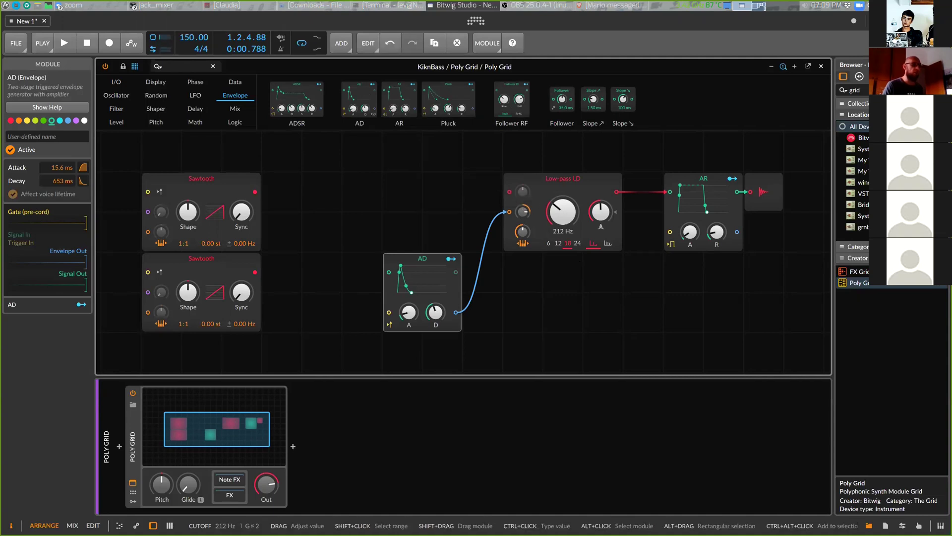
pyautogui.moveTo(563, 213); pyautogui.dragTo(563, 198)
pyautogui.press('space')
pyautogui.press('space')
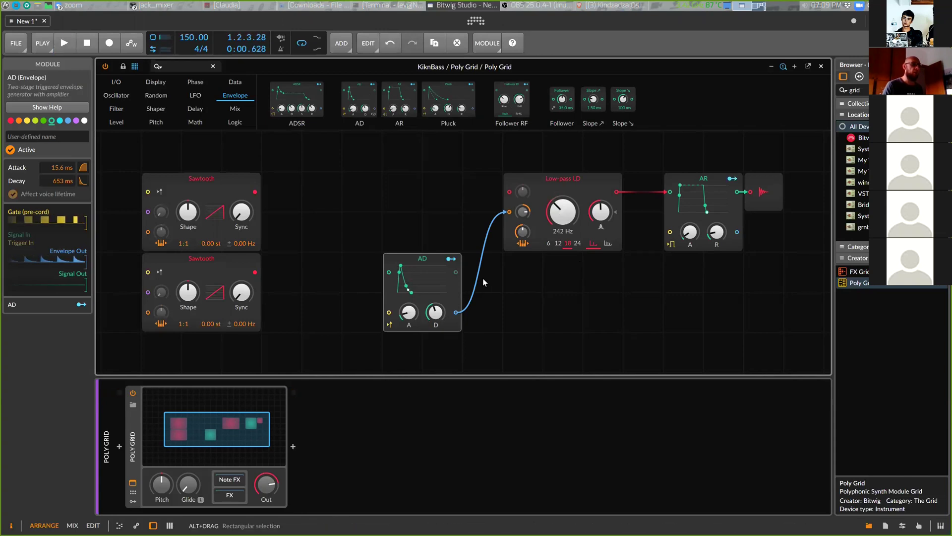
pyautogui.press('space')
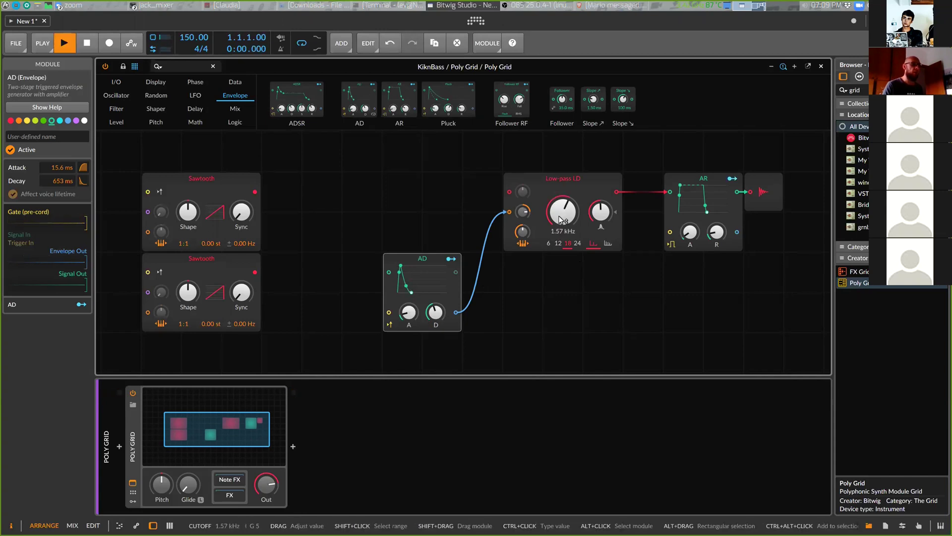
pyautogui.moveTo(563, 211); pyautogui.dragTo(563, 258)
pyautogui.press('space')
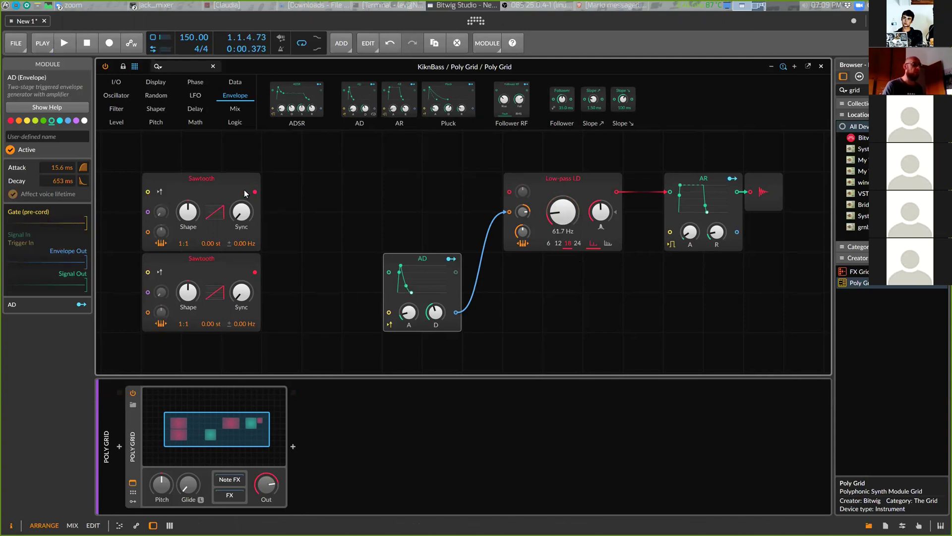
# Move the top Sawtooth up and left so it lines up above the lower Sawtooth.
pyautogui.moveTo(244, 189); pyautogui.dragTo(282, 209)
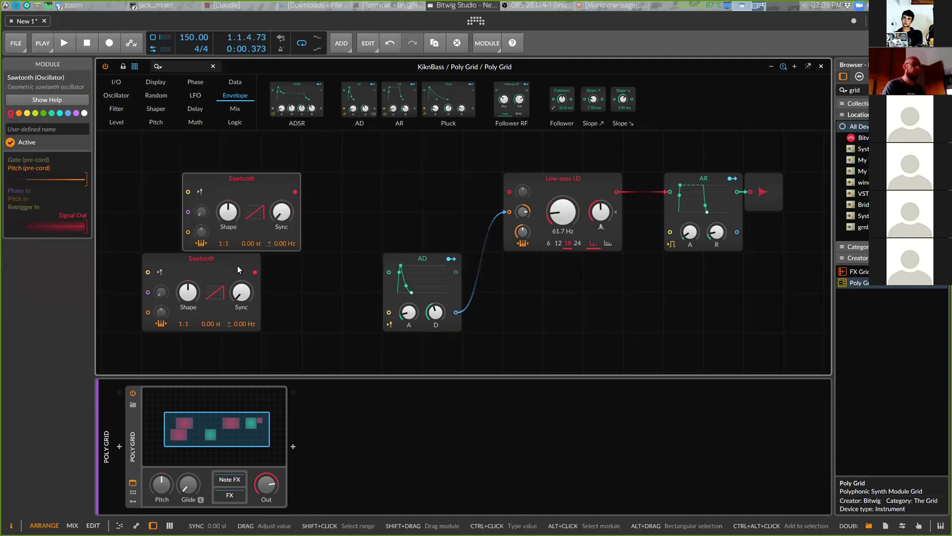
pyautogui.moveTo(257, 281)
pyautogui.mouseDown()
pyautogui.moveTo(216, 281)
pyautogui.moveTo(257, 281)
pyautogui.mouseUp()
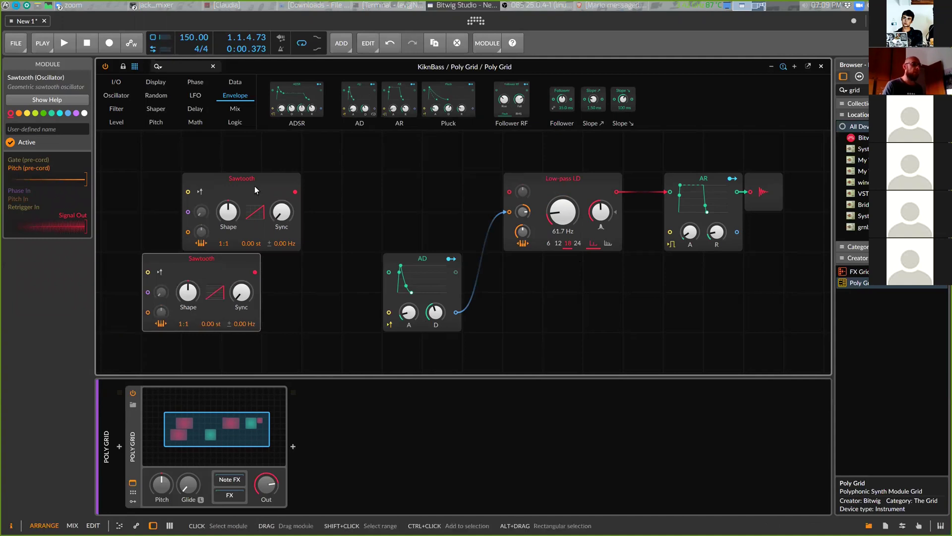
pyautogui.moveTo(255, 186); pyautogui.dragTo(214, 146)
pyautogui.click(222, 262)
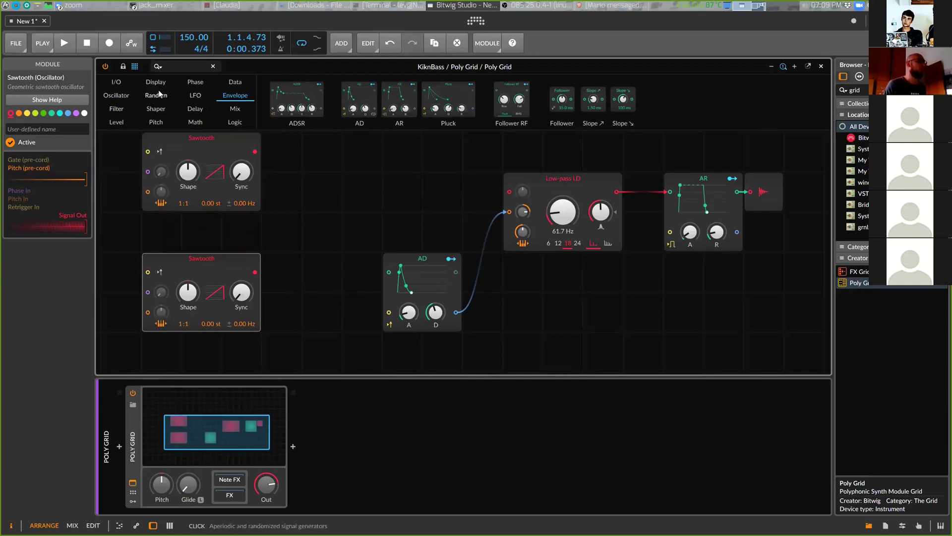
# Add a Mixer module, move the AD envelope aside, and cable the Mixer output into Low-pass LD.
pyautogui.click(233, 110)
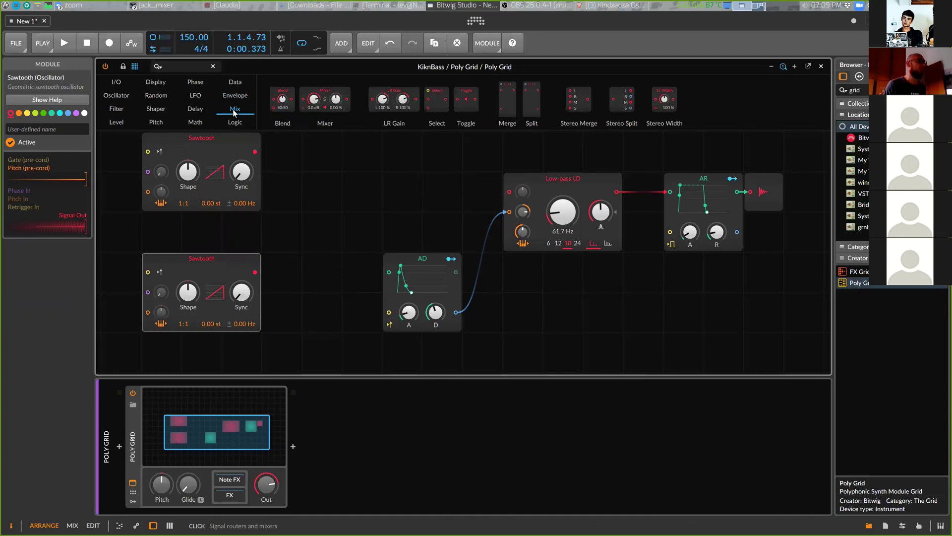
pyautogui.moveTo(330, 130); pyautogui.dragTo(377, 237)
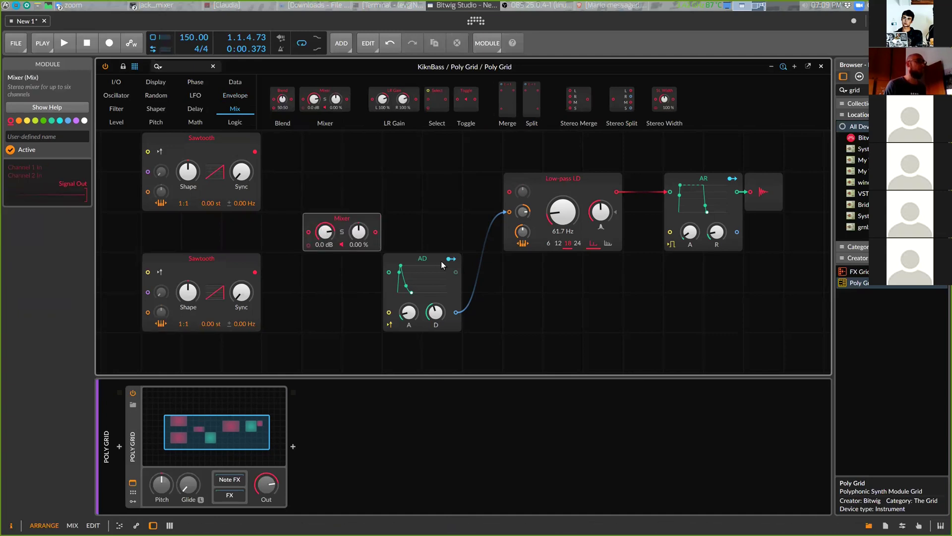
pyautogui.moveTo(441, 261); pyautogui.dragTo(489, 300)
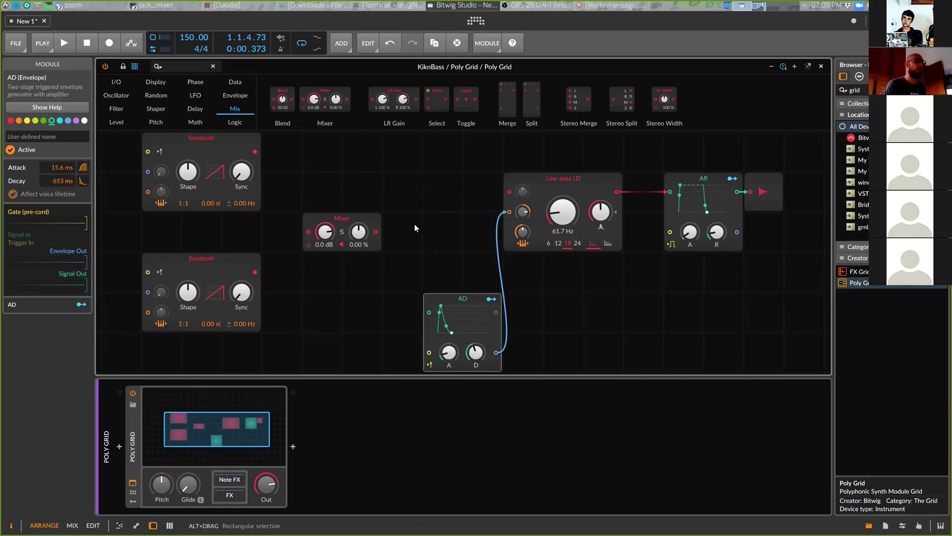
pyautogui.moveTo(375, 232); pyautogui.dragTo(510, 192)
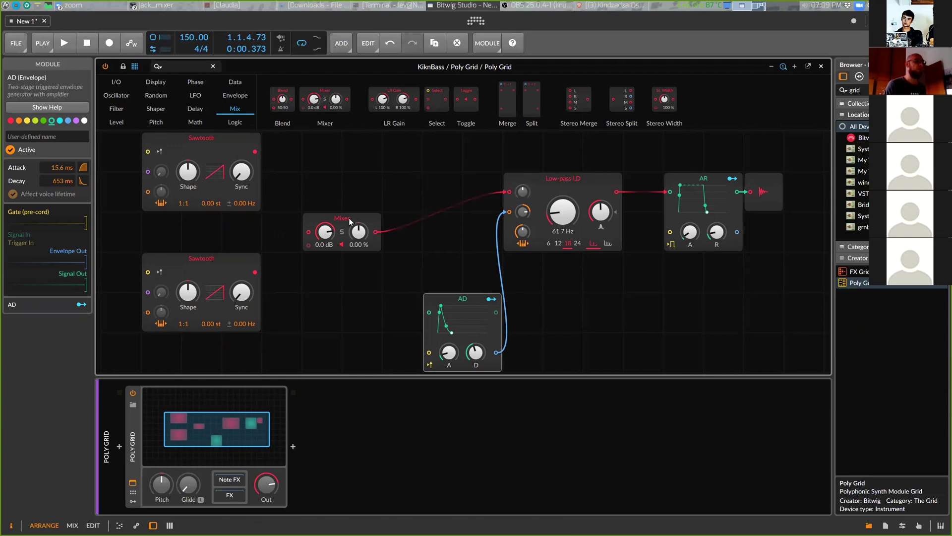
pyautogui.hotkey('ctrl', 'z')
pyautogui.hotkey('ctrl', 'z')
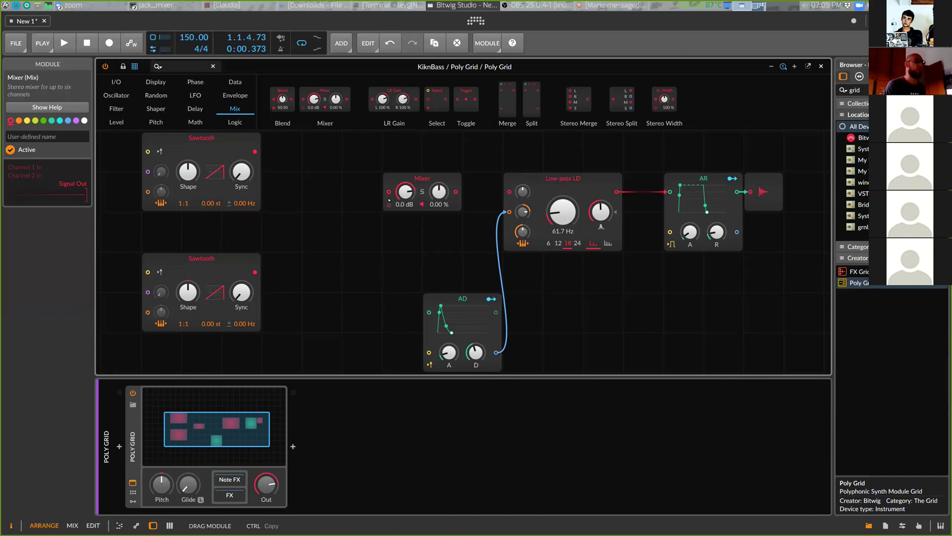
pyautogui.hotkey('ctrl', 'shift', 'z')
pyautogui.hotkey('ctrl', 'shift', 'z')
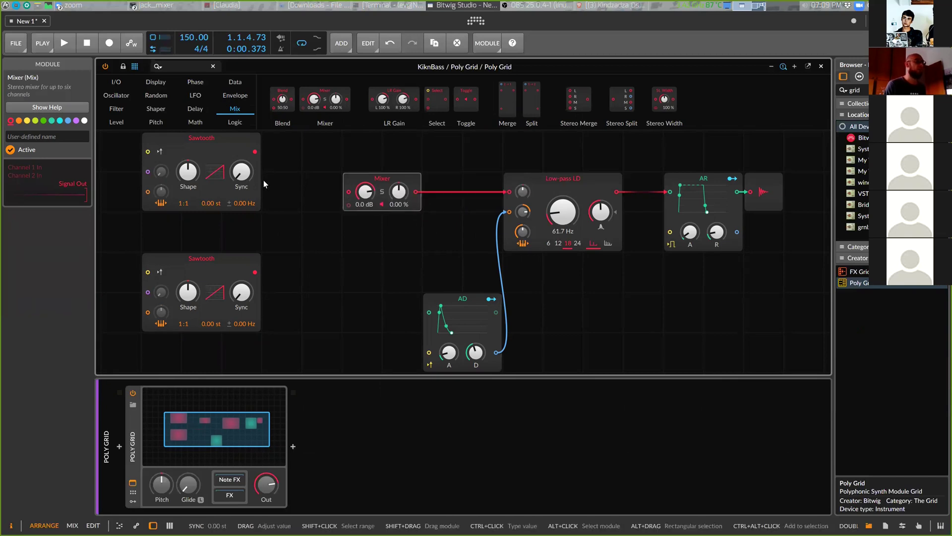
# Feed the top and lower Sawtooths into Mixer channels 1 and 2, with channel 2 at -inf dB.
pyautogui.moveTo(255, 151); pyautogui.dragTo(348, 192)
pyautogui.moveTo(259, 273); pyautogui.dragTo(348, 218)
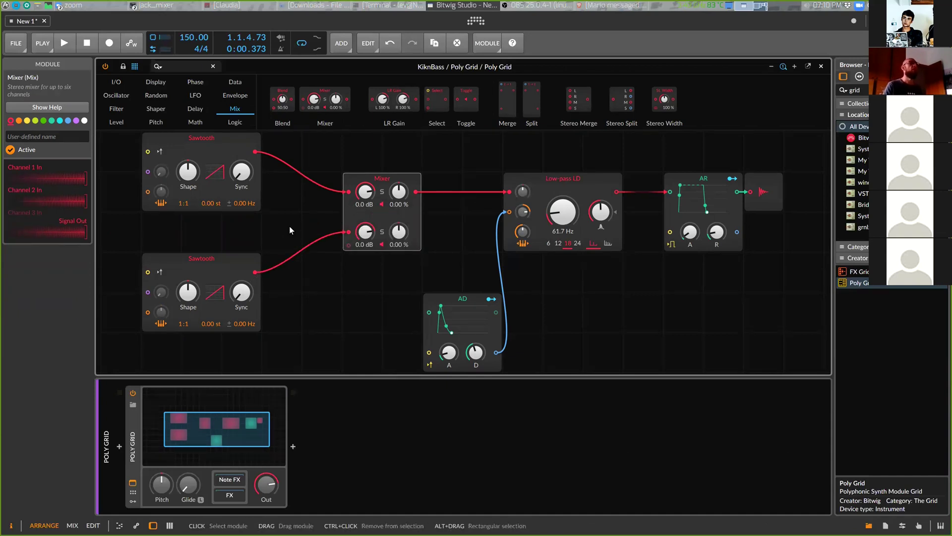
pyautogui.moveTo(365, 231); pyautogui.dragTo(365, 278)
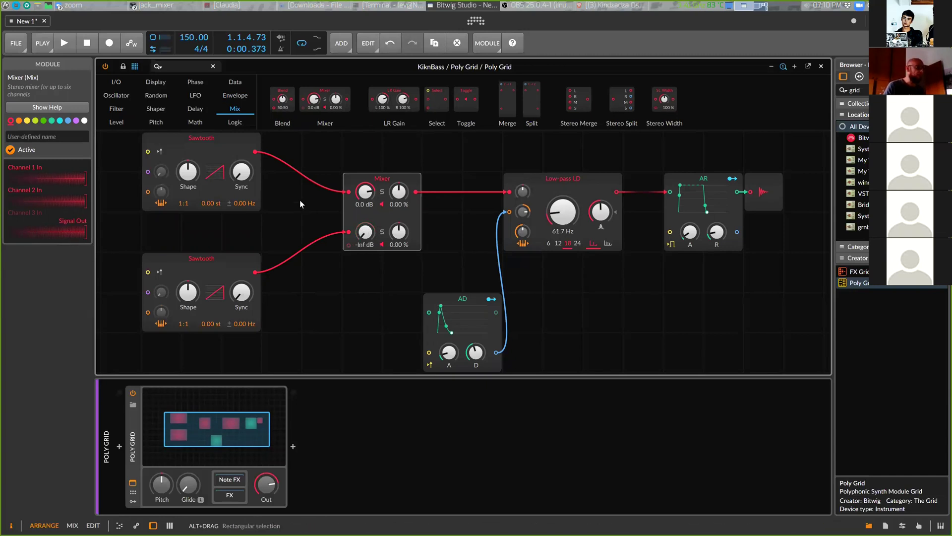
# Audition the patch and raise the Low-pass LD cutoff to 162 Hz while it plays.
pyautogui.press('space')
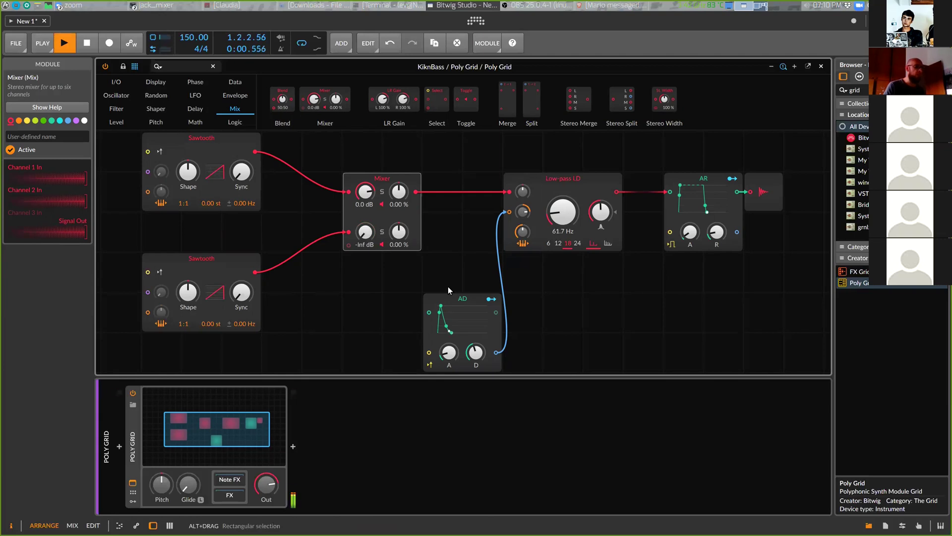
pyautogui.press('space')
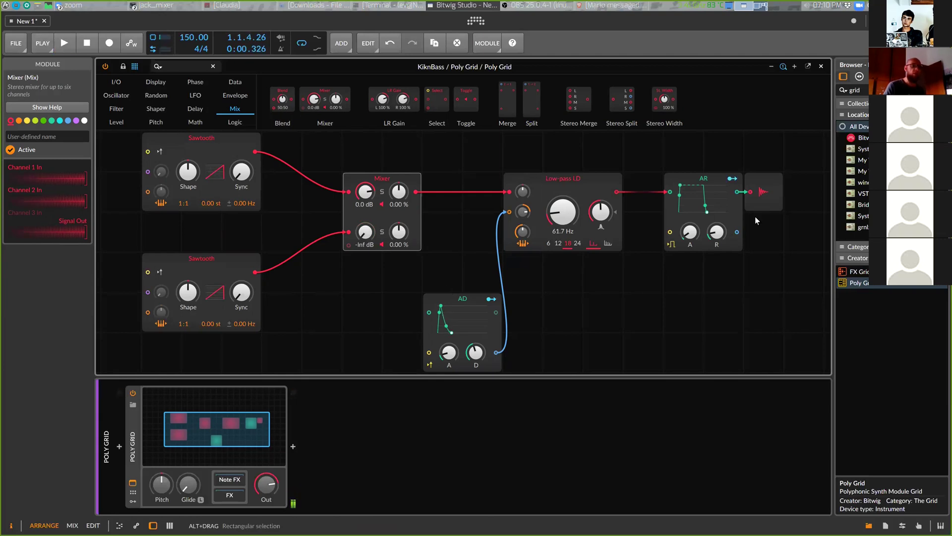
pyautogui.press('space')
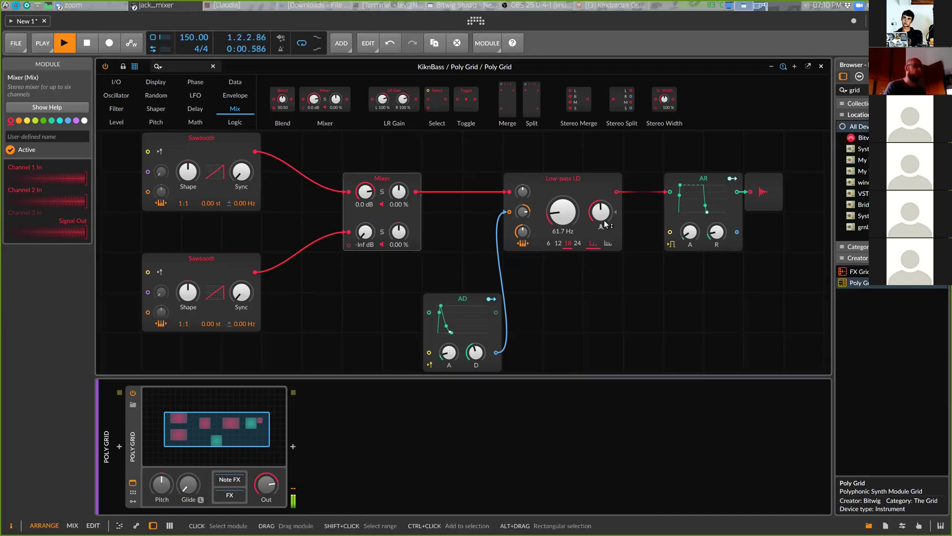
pyautogui.click(459, 247)
pyautogui.press('space')
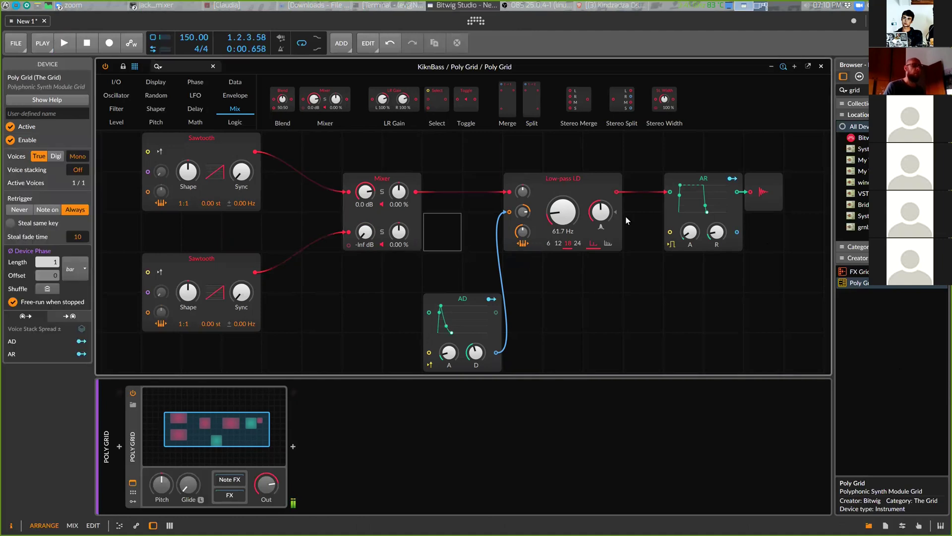
pyautogui.moveTo(600, 211); pyautogui.dragTo(600, 212)
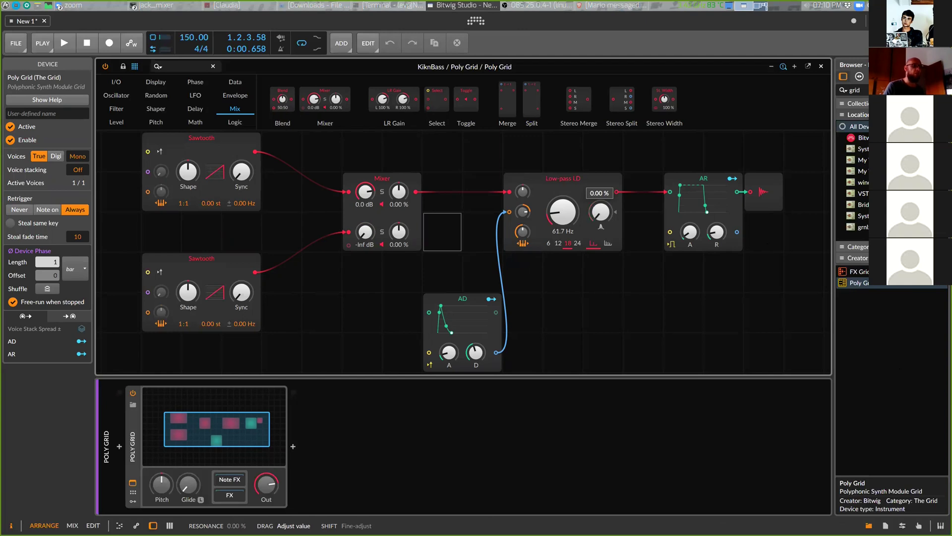
pyautogui.press('space')
pyautogui.moveTo(563, 212); pyautogui.dragTo(563, 200)
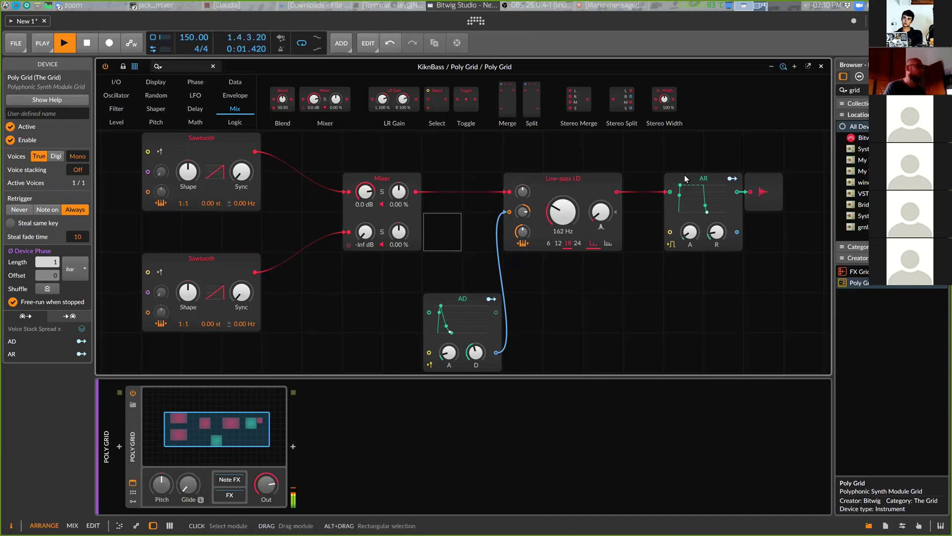
pyautogui.press('space')
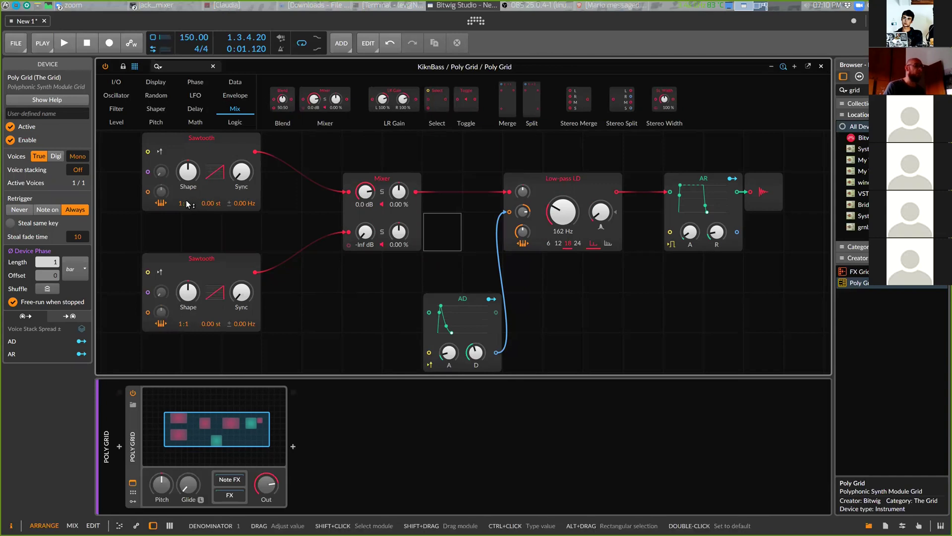
# Set the top Sawtooth's frequency ratio to 1:2 and audition the result.
pyautogui.moveTo(188, 203); pyautogui.dragTo(187, 203)
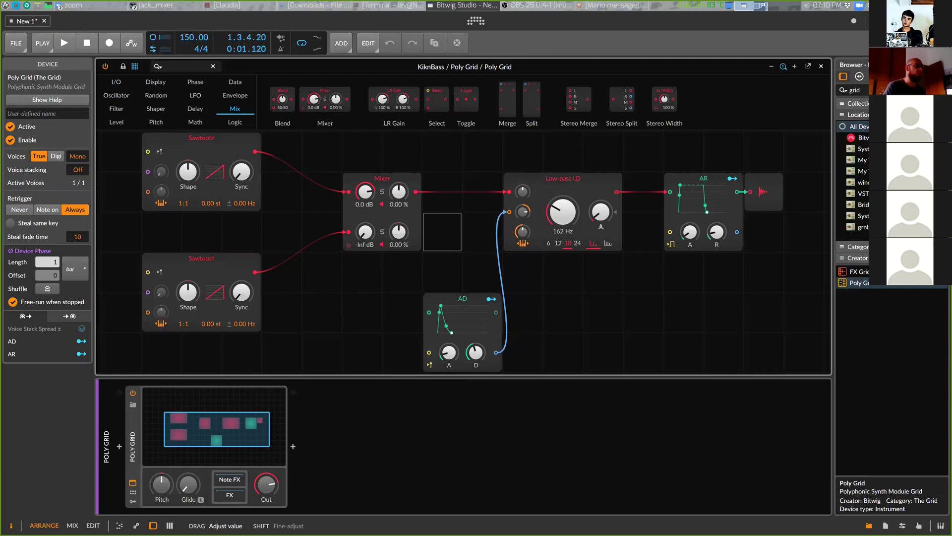
pyautogui.moveTo(188, 203); pyautogui.dragTo(190, 198)
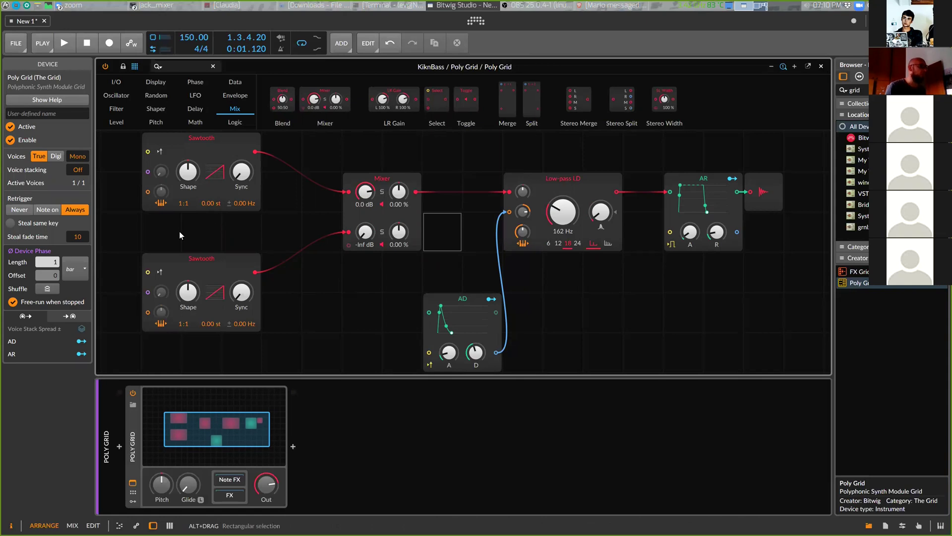
pyautogui.moveTo(186, 204); pyautogui.dragTo(186, 205)
pyautogui.press('space')
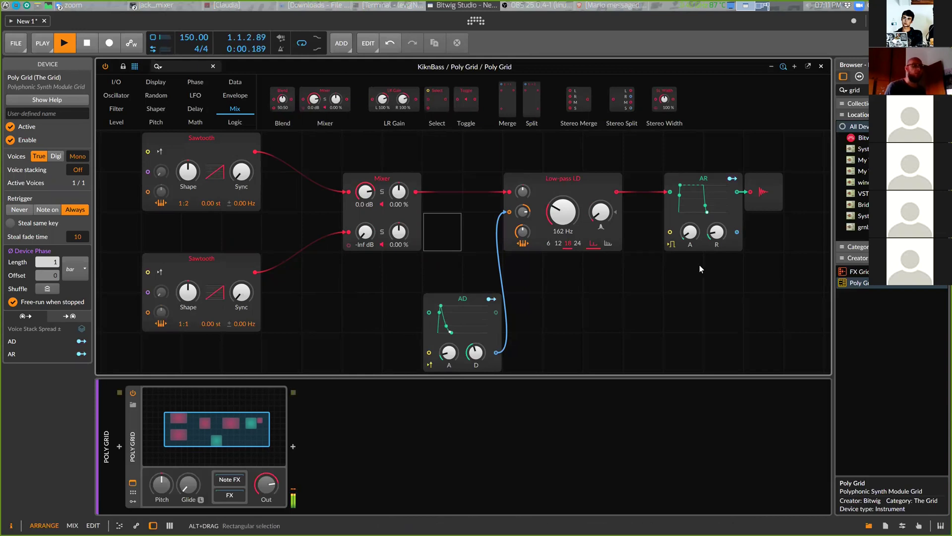
pyautogui.press('space')
pyautogui.press('space')
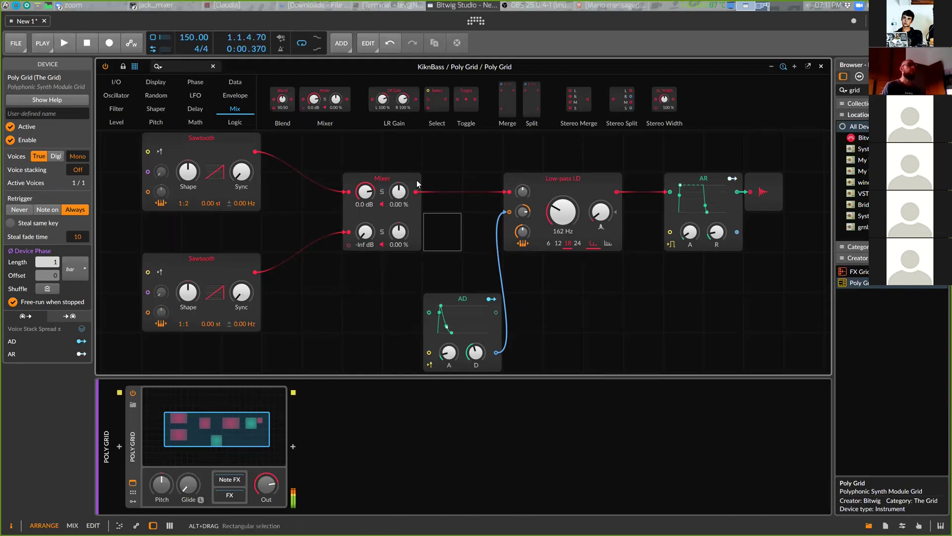
# Move the Mixer right beside the filter and the AD envelope up below the Mixer.
pyautogui.moveTo(384, 180); pyautogui.dragTo(428, 181)
pyautogui.moveTo(469, 305); pyautogui.dragTo(449, 317)
pyautogui.press('space')
pyautogui.press('space')
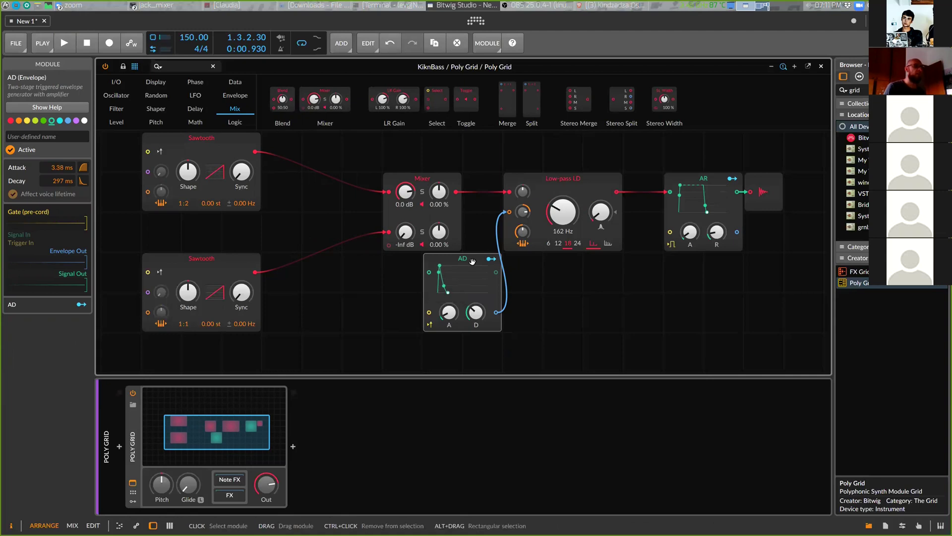
# Line AD up under the Mixer, shift Low-pass LD right, then nudge AD down-right.
pyautogui.moveTo(471, 263); pyautogui.dragTo(431, 263)
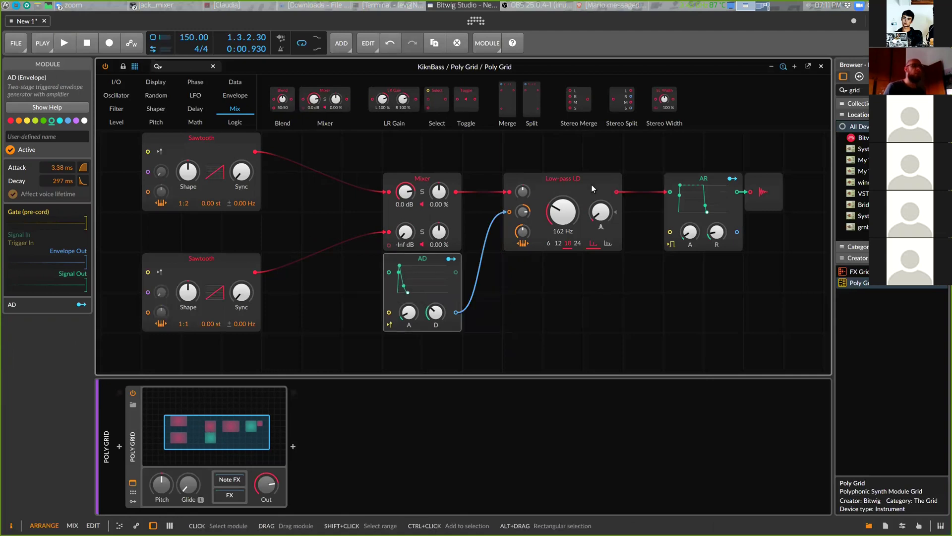
pyautogui.moveTo(591, 183); pyautogui.dragTo(630, 186)
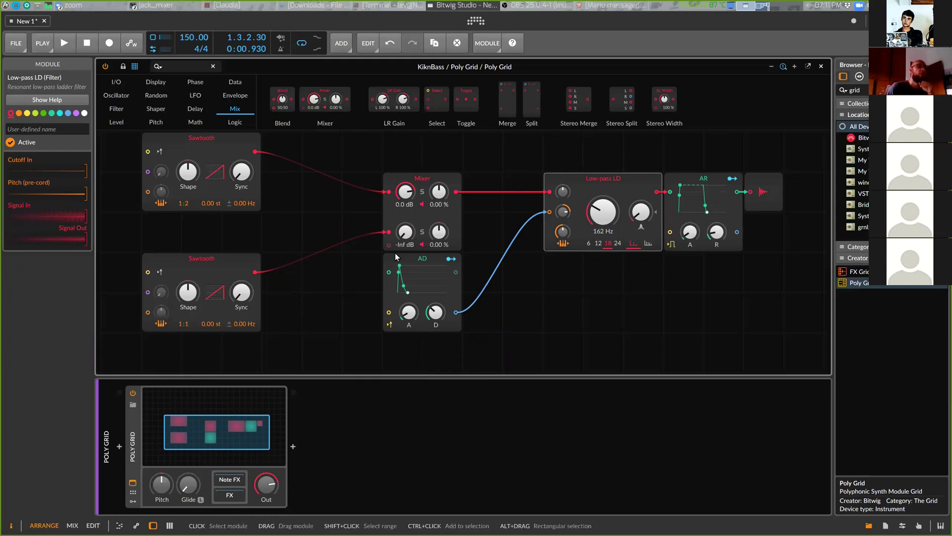
pyautogui.moveTo(418, 268)
pyautogui.mouseDown()
pyautogui.moveTo(436, 304)
pyautogui.moveTo(435, 262)
pyautogui.moveTo(432, 278)
pyautogui.mouseUp()
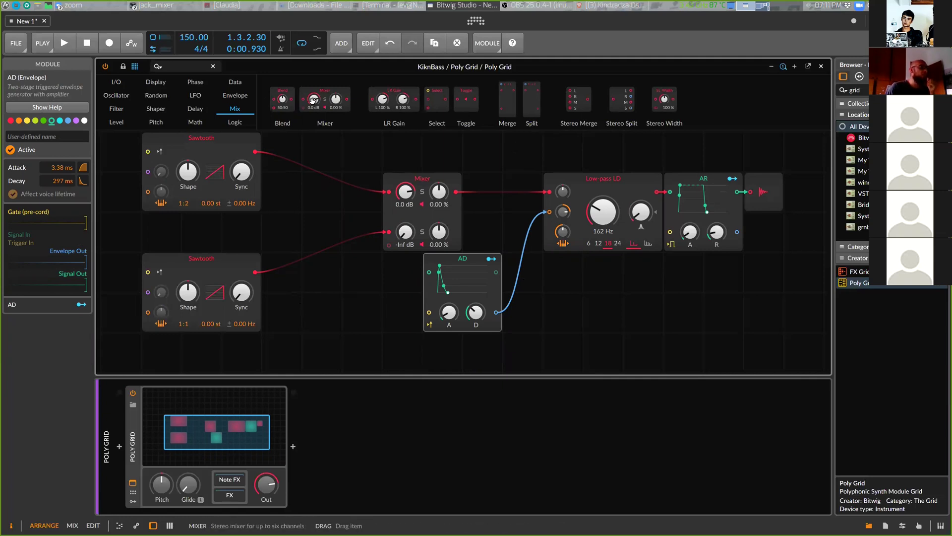
# Place an ADSR envelope (15.6 ms attack, 501 ms decay, 49.8% sustain) directly under the AD envelope.
pyautogui.click(226, 100)
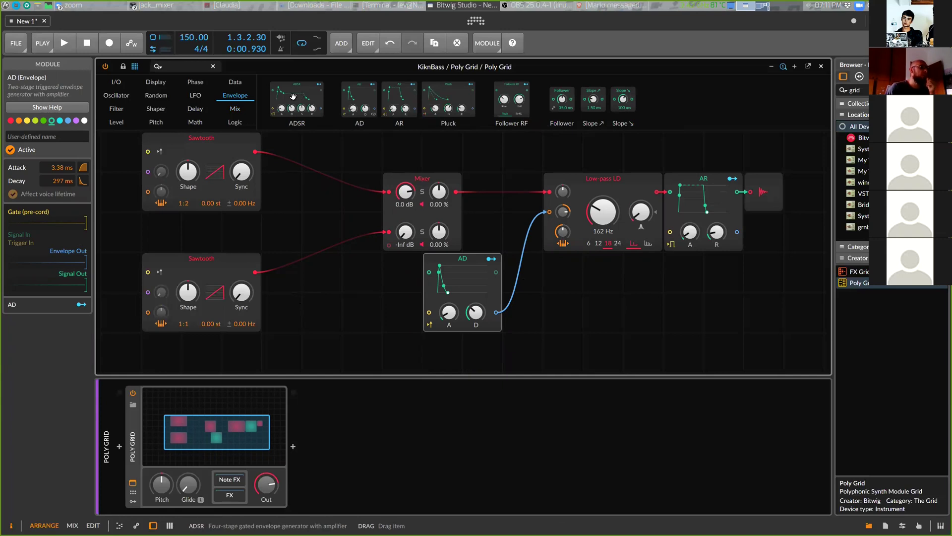
pyautogui.moveTo(293, 89); pyautogui.dragTo(623, 303)
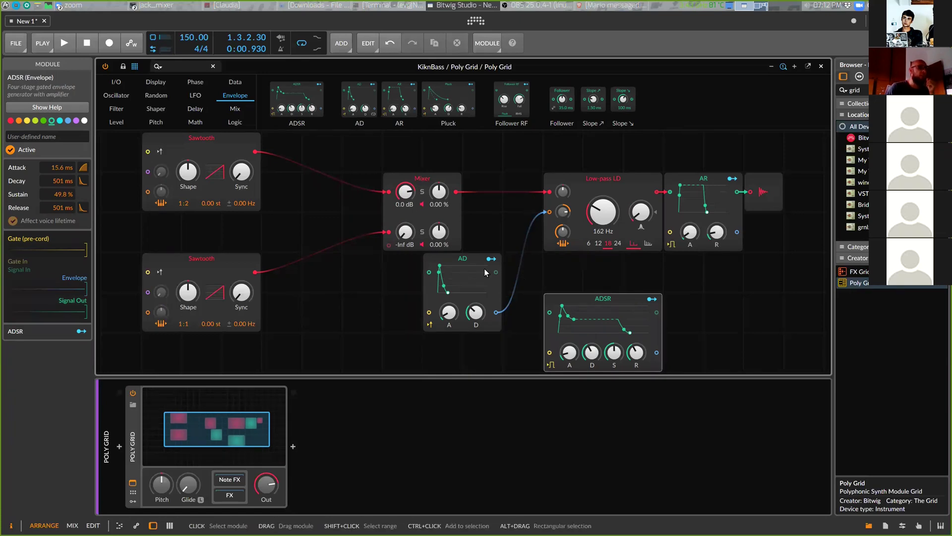
pyautogui.moveTo(484, 268); pyautogui.dragTo(444, 268)
pyautogui.scroll(-2, 609, 312)
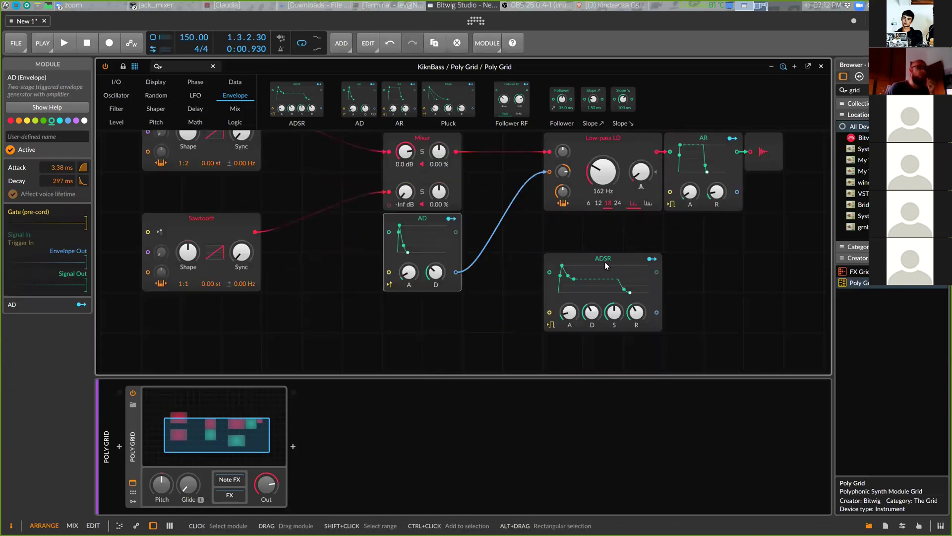
pyautogui.moveTo(611, 257); pyautogui.dragTo(410, 298)
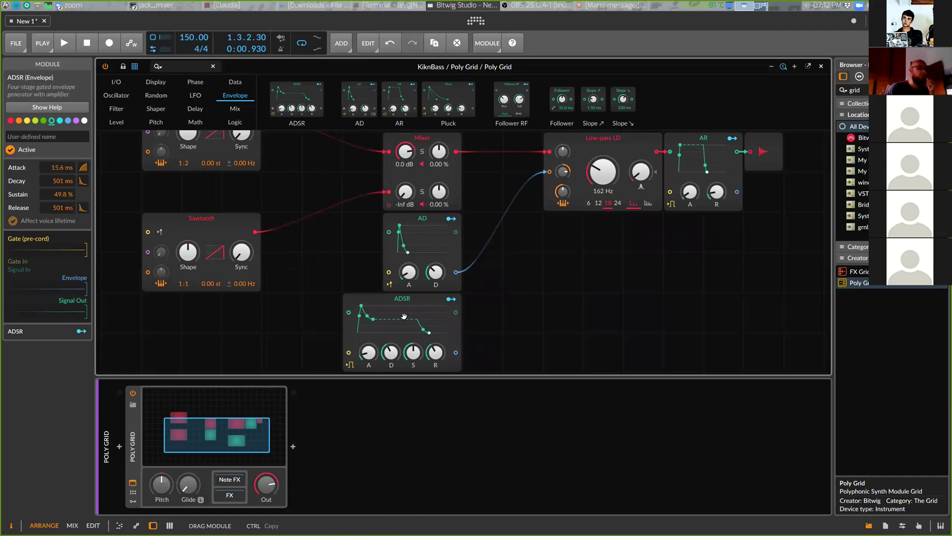
# Add a two-channel Mixer fed by the AD and ADSR envelopes, driving the Low-pass LD cutoff.
pyautogui.click(235, 110)
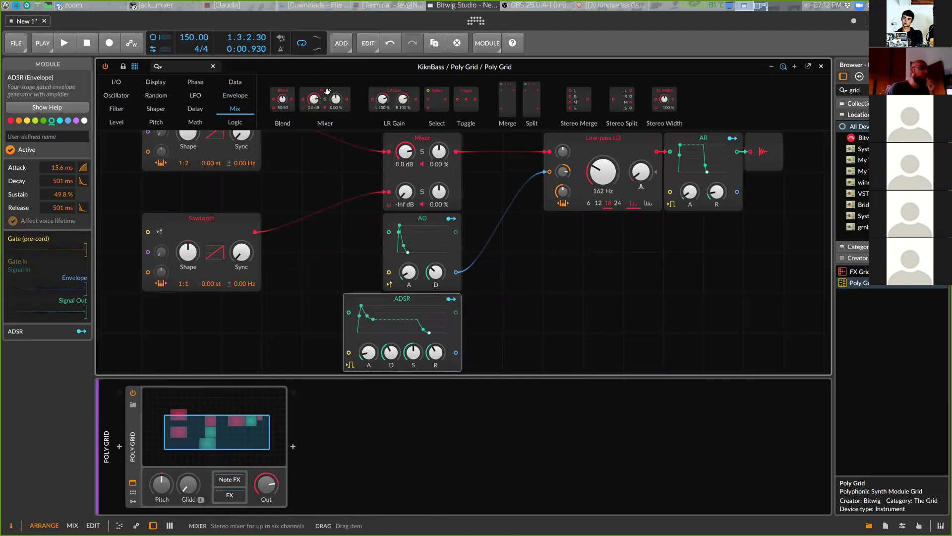
pyautogui.moveTo(323, 97); pyautogui.dragTo(583, 301)
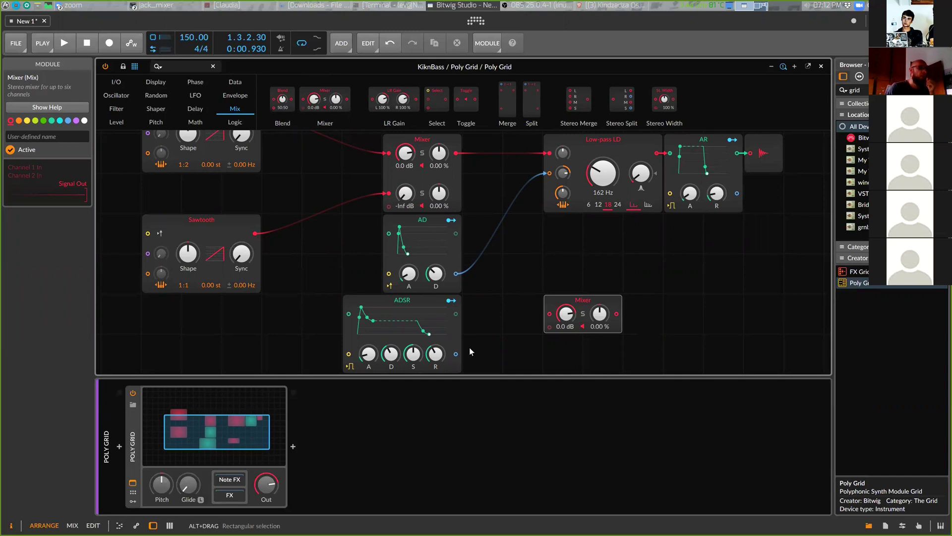
pyautogui.moveTo(456, 273); pyautogui.dragTo(549, 314)
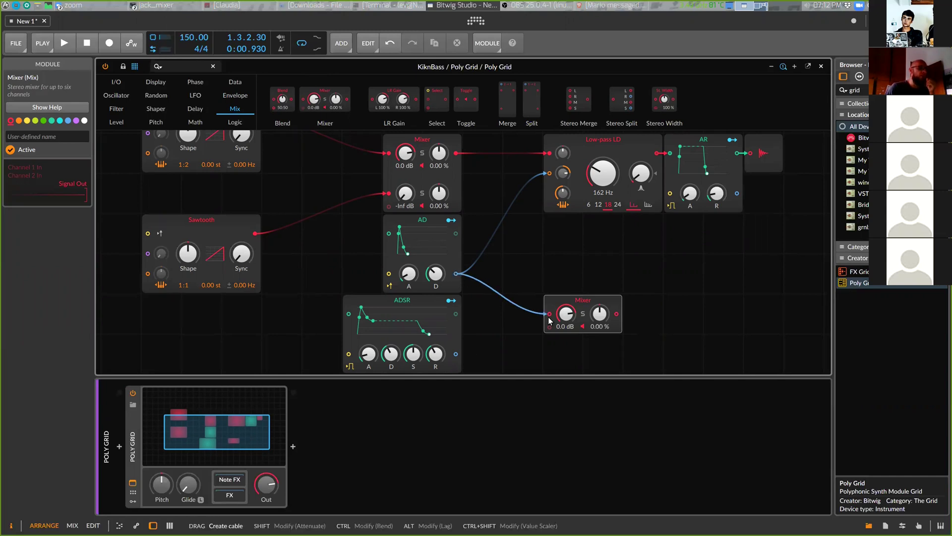
pyautogui.moveTo(457, 354); pyautogui.dragTo(549, 328)
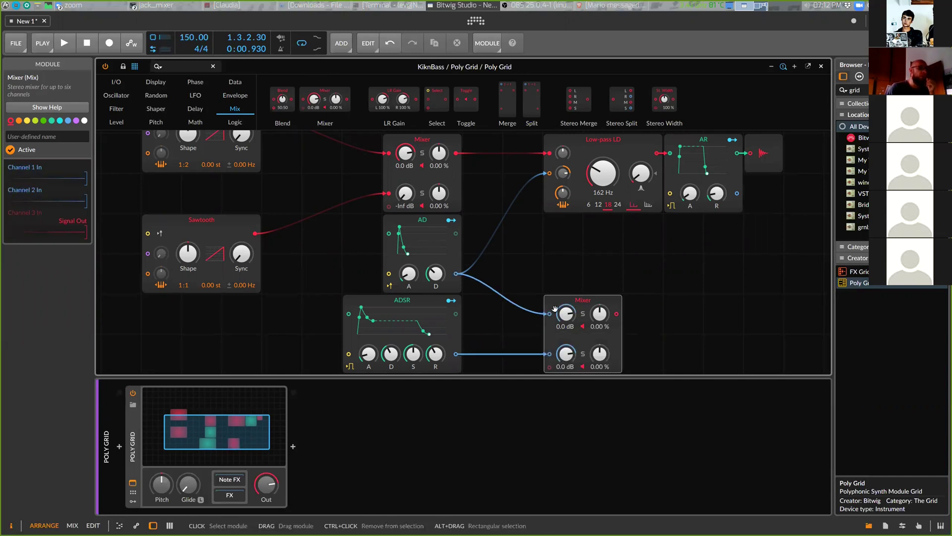
pyautogui.moveTo(619, 317); pyautogui.dragTo(546, 174)
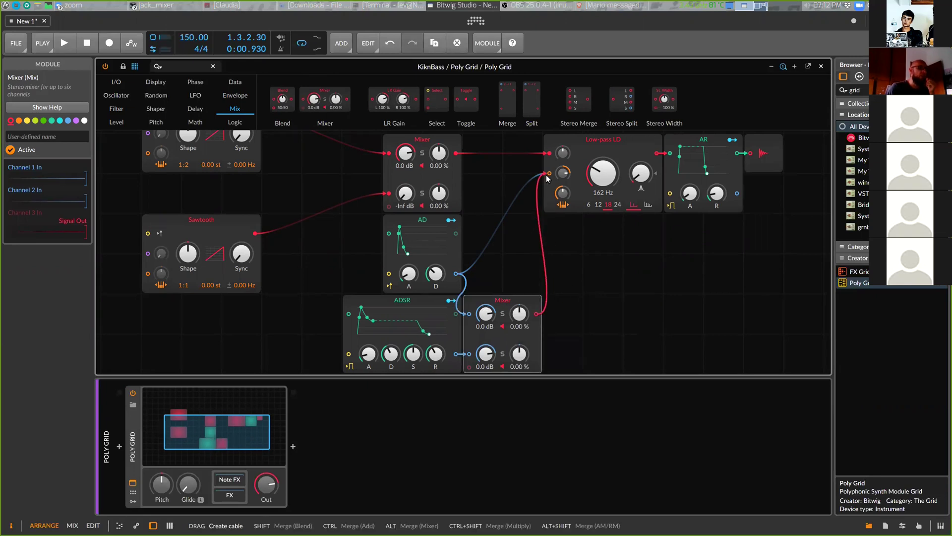
pyautogui.moveTo(534, 326); pyautogui.dragTo(534, 286)
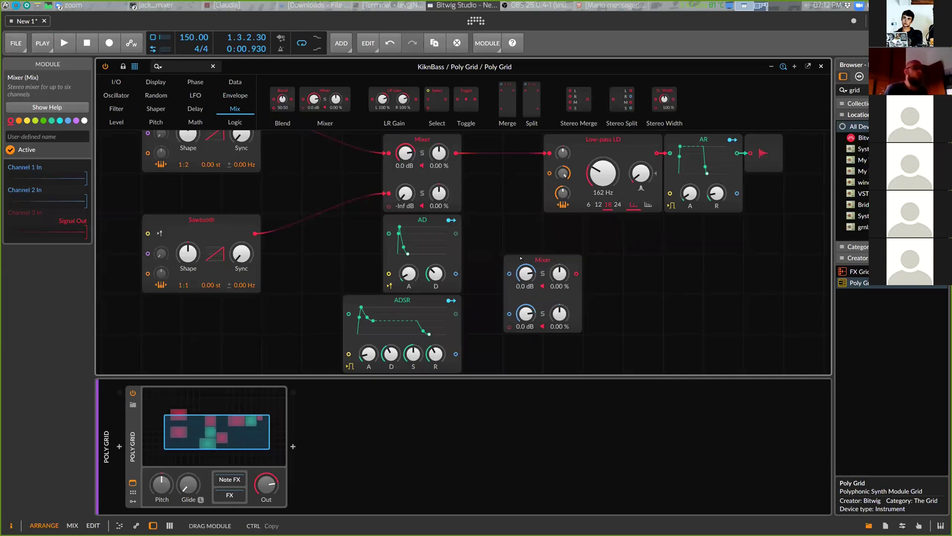
# Move the Mixer beside the AD envelope, lower its ADSR channel and shorten the AD decay while auditioning.
pyautogui.moveTo(504, 262); pyautogui.dragTo(504, 222)
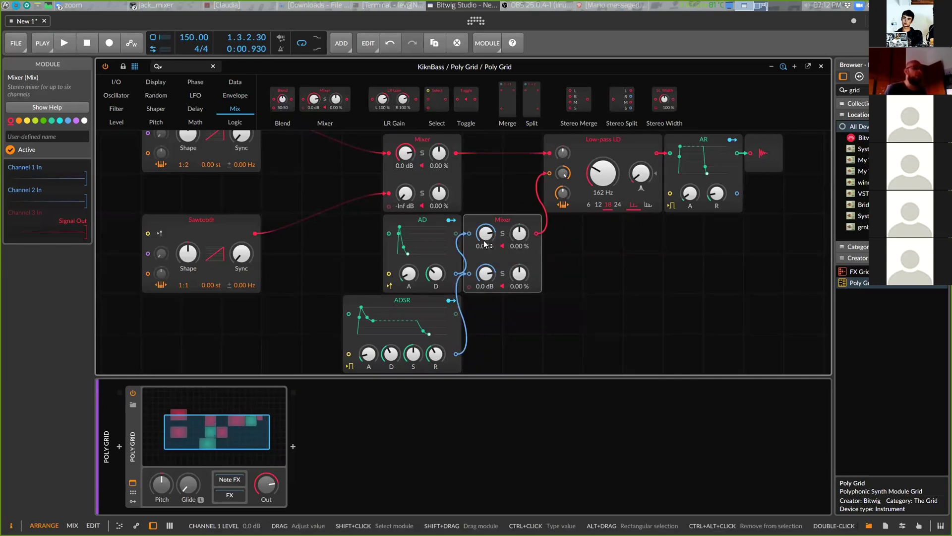
pyautogui.press('space')
pyautogui.press('space')
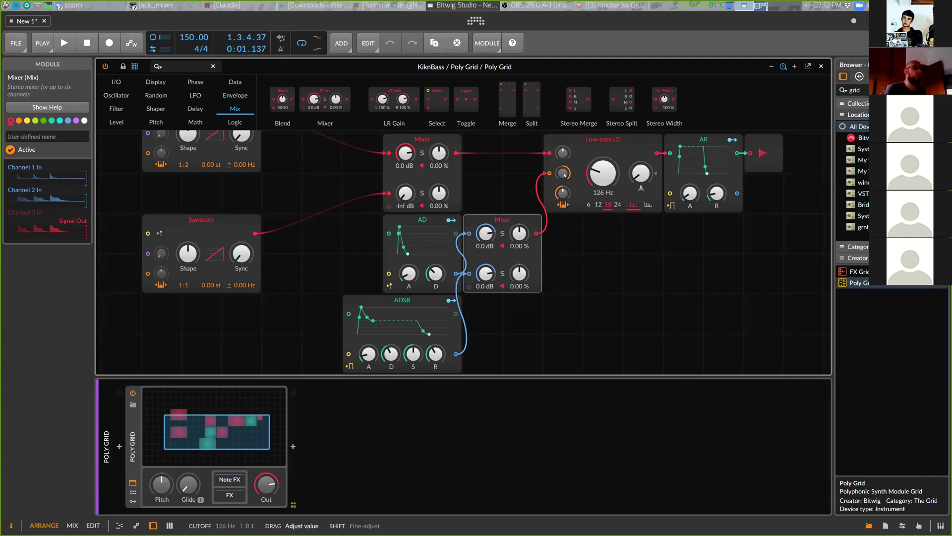
pyautogui.press('space')
pyautogui.moveTo(486, 274); pyautogui.dragTo(486, 307)
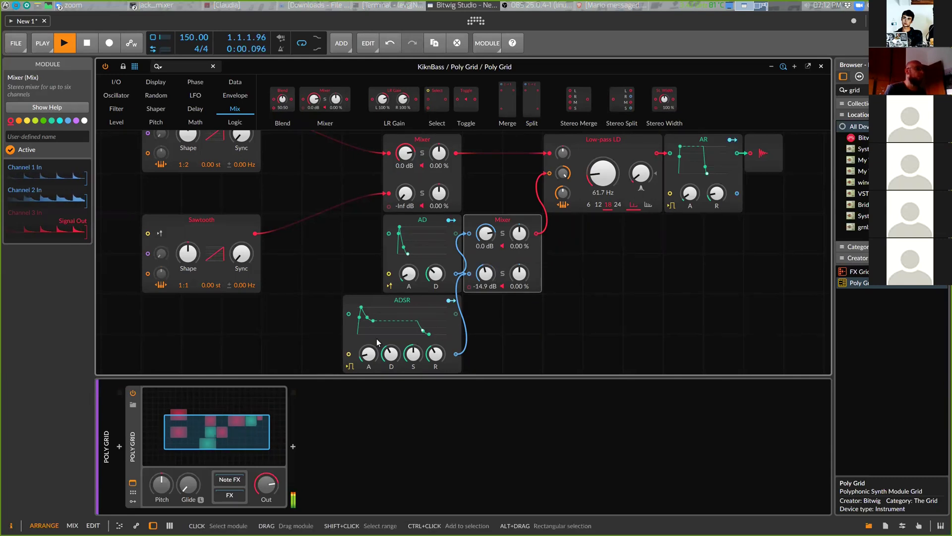
pyautogui.moveTo(408, 254); pyautogui.dragTo(407, 253)
pyautogui.press('space')
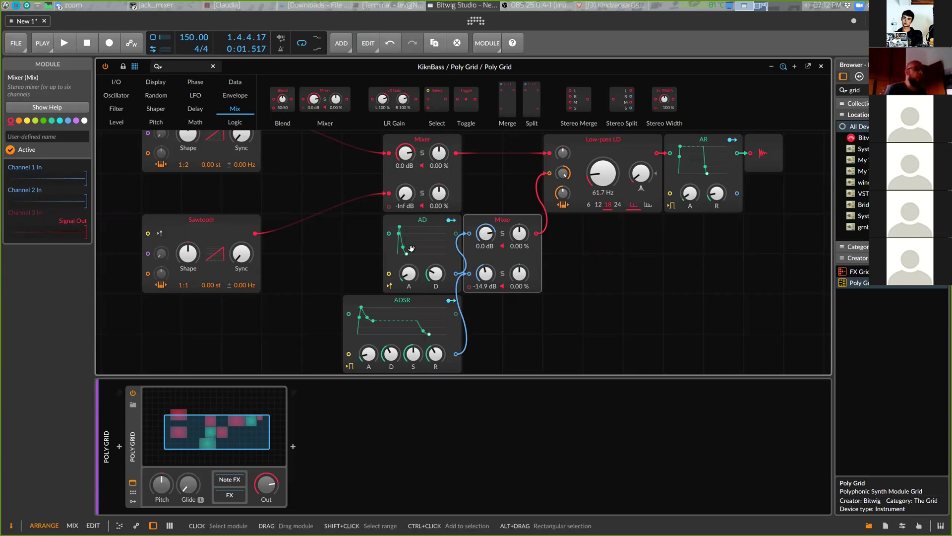
pyautogui.press('space')
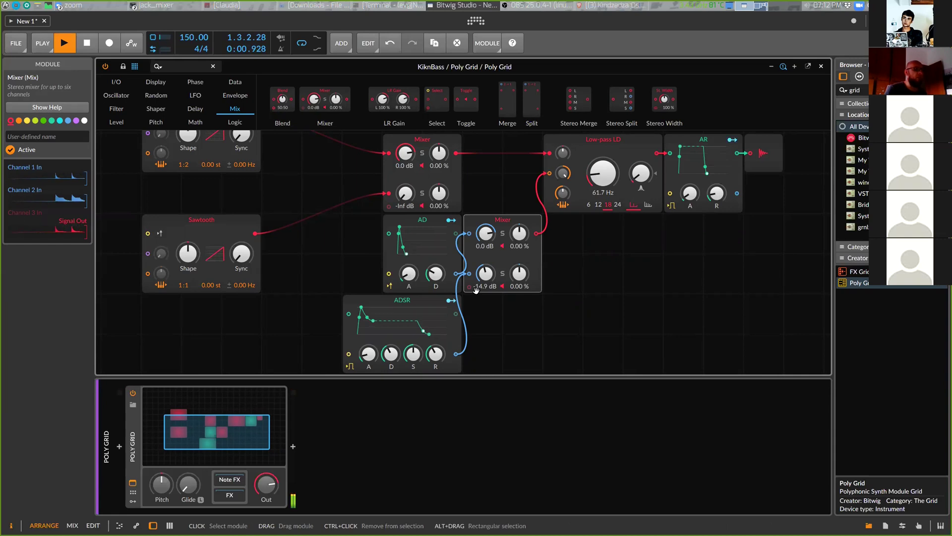
pyautogui.press('space')
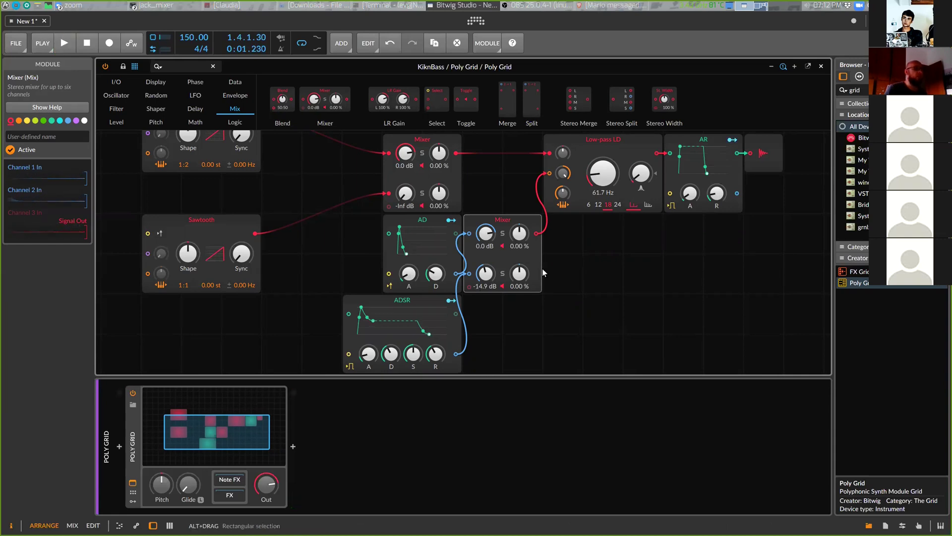
pyautogui.press('space')
pyautogui.press('space')
pyautogui.scroll(2, 488, 242)
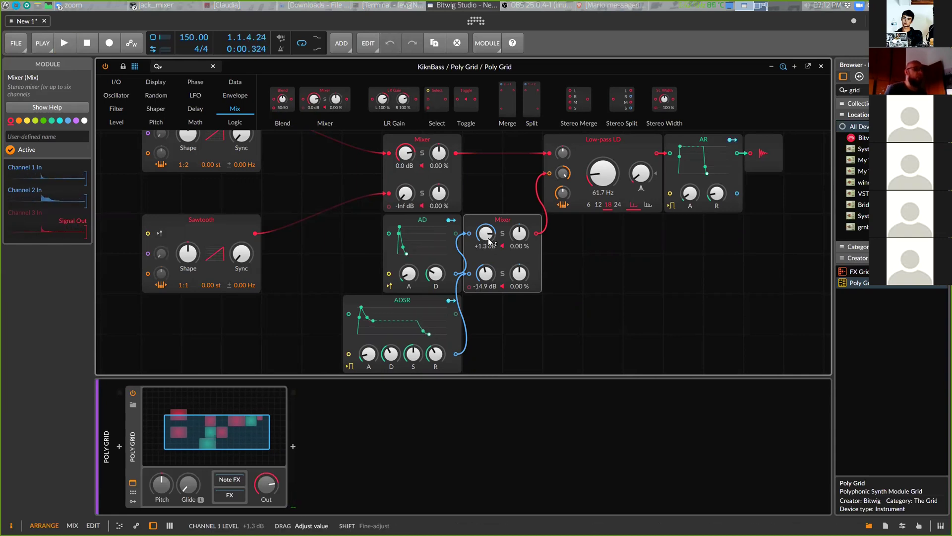
pyautogui.press('space')
pyautogui.scroll(-1, 489, 242)
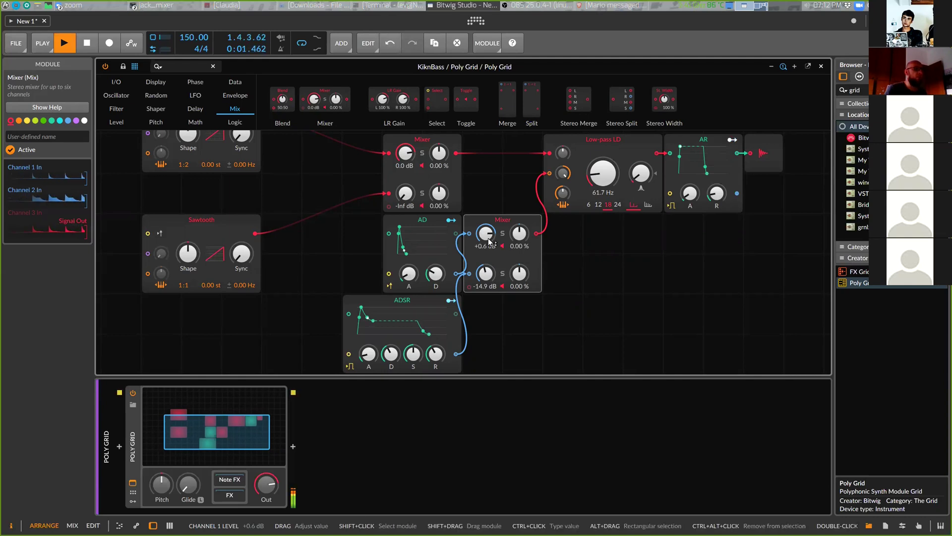
# Shorten the ADSR attack, set the ADSR channel to -11.2 dB and raise the sustain, then audition.
pyautogui.press('space')
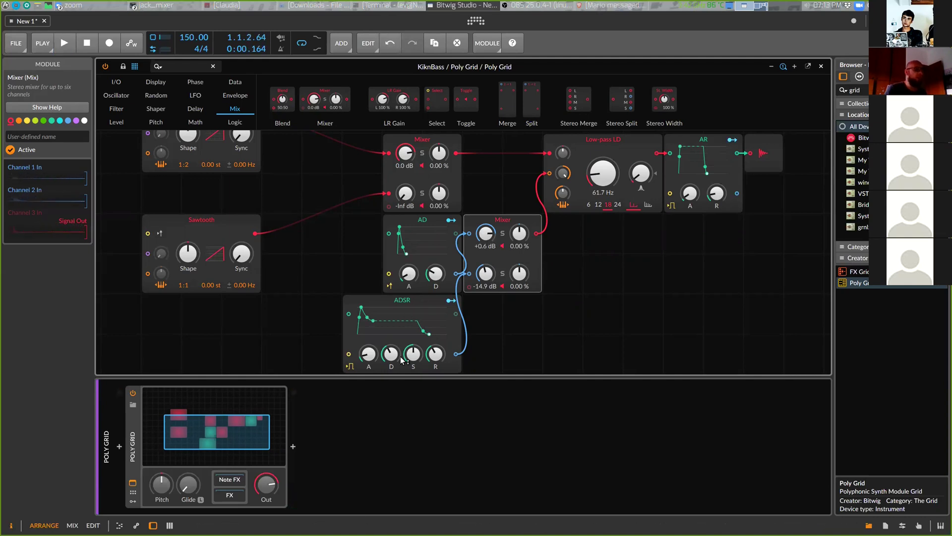
pyautogui.moveTo(368, 355); pyautogui.dragTo(435, 358)
pyautogui.press('space')
pyautogui.moveTo(485, 273); pyautogui.dragTo(485, 271)
pyautogui.moveTo(413, 354); pyautogui.dragTo(413, 365)
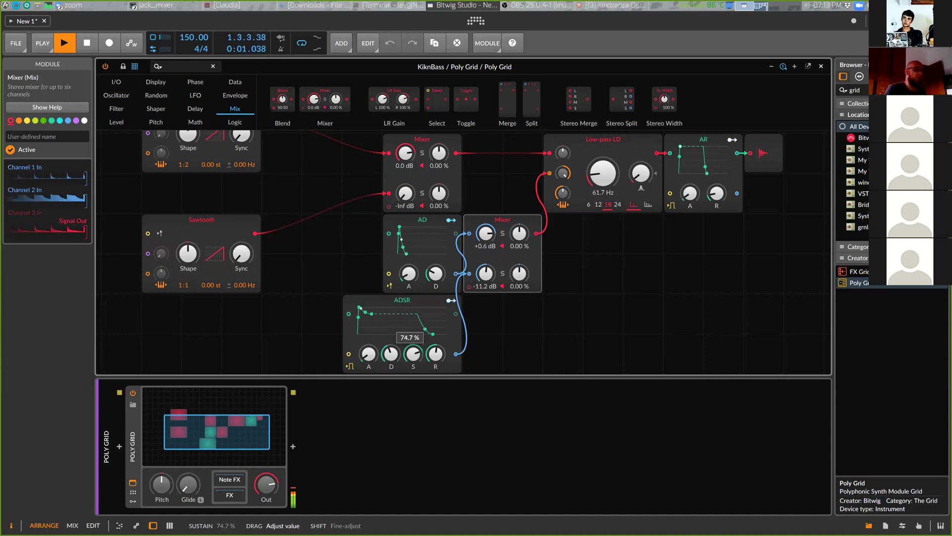
pyautogui.moveTo(413, 353); pyautogui.dragTo(435, 337)
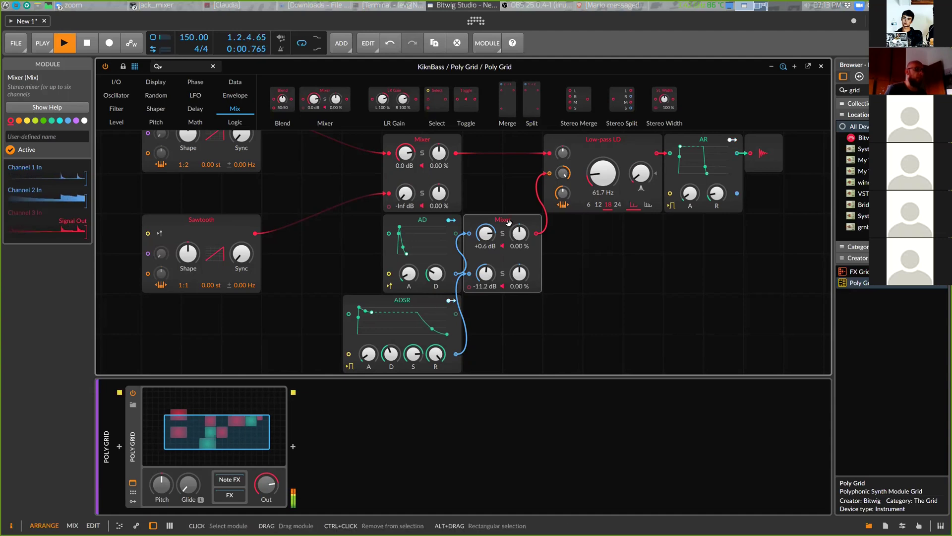
pyautogui.moveTo(521, 250); pyautogui.dragTo(524, 231)
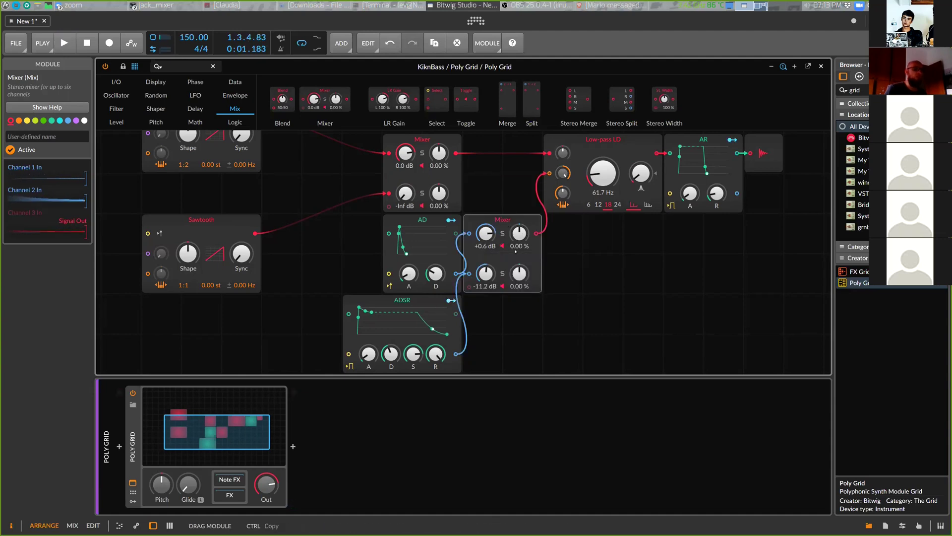
pyautogui.press('space')
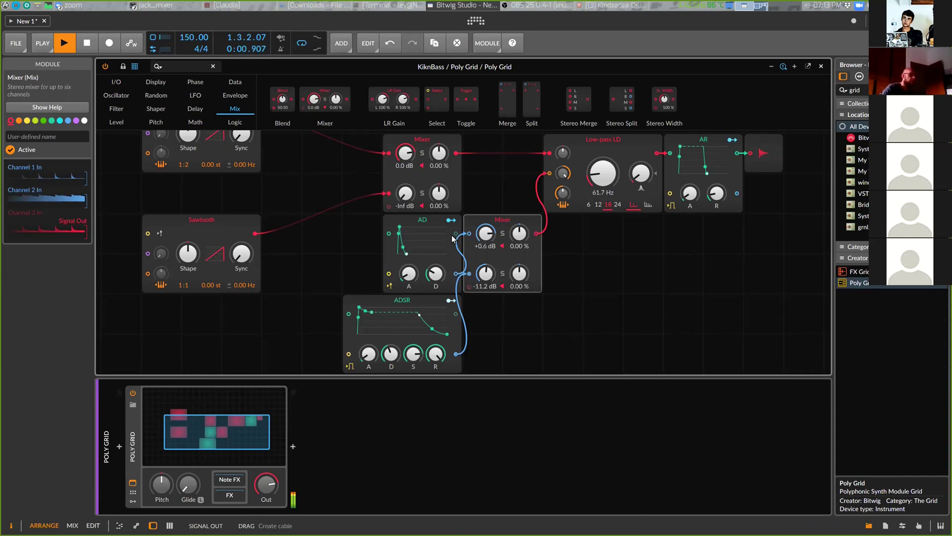
pyautogui.press('space')
pyautogui.press('space')
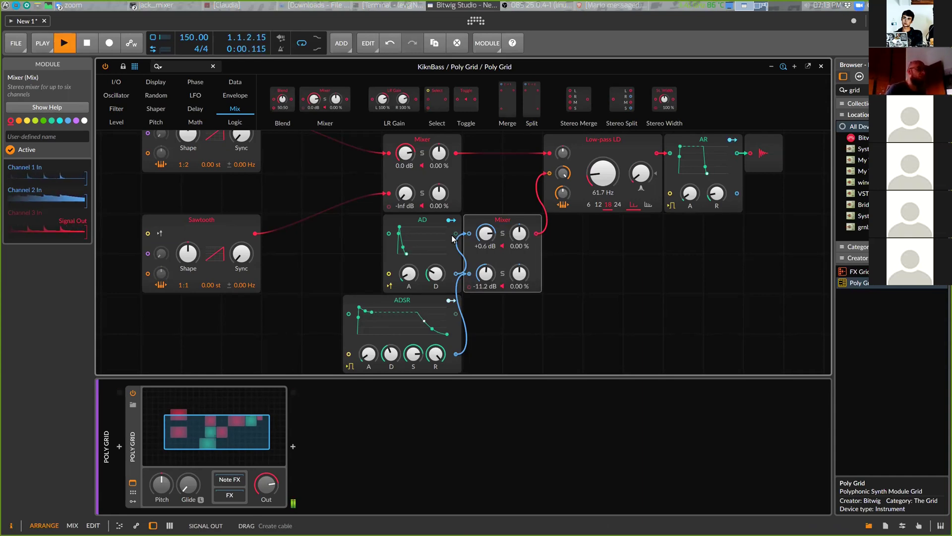
pyautogui.press('space')
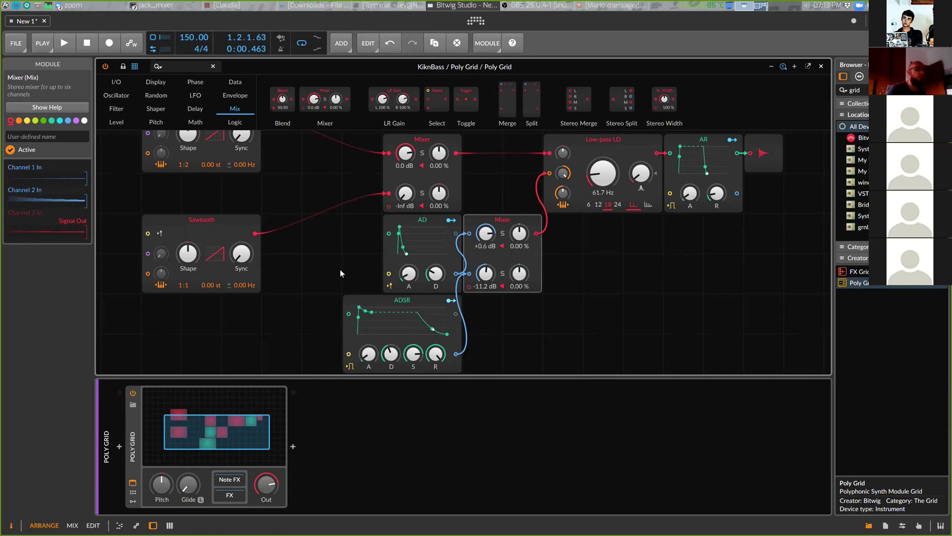
# Shift both Sawtooth modules right, then back left so the upper one lines up with the Mixer.
pyautogui.moveTo(234, 226); pyautogui.dragTo(274, 225)
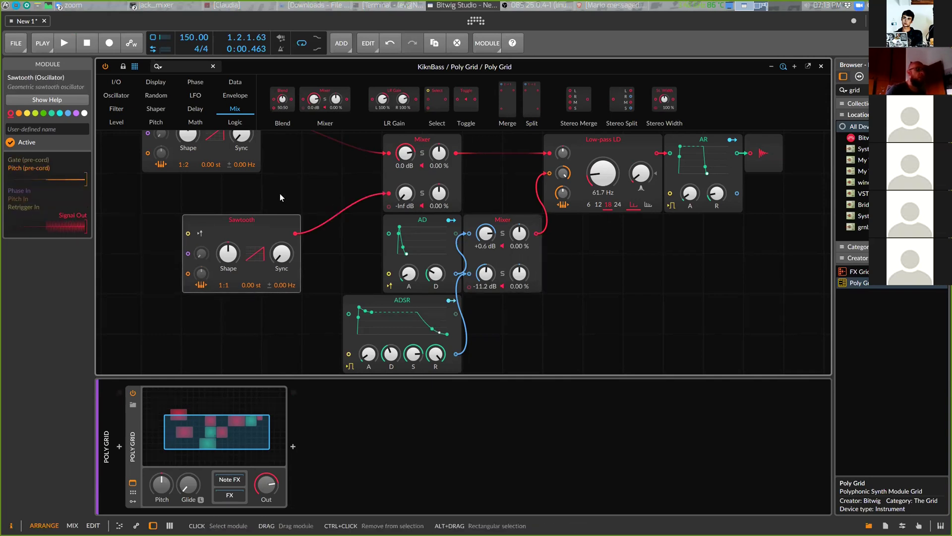
pyautogui.hotkey('ctrl', 'z')
pyautogui.moveTo(218, 142); pyautogui.dragTo(292, 157)
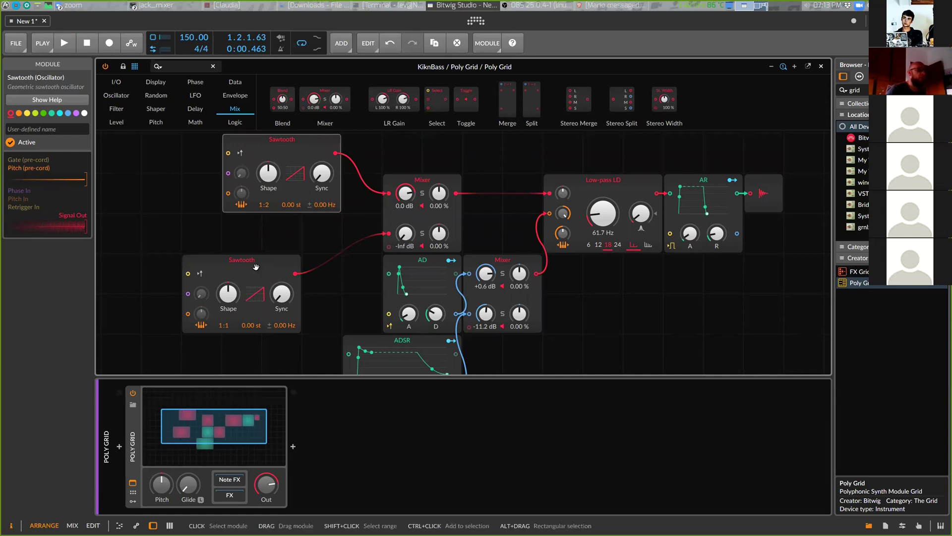
pyautogui.moveTo(254, 265); pyautogui.dragTo(319, 254)
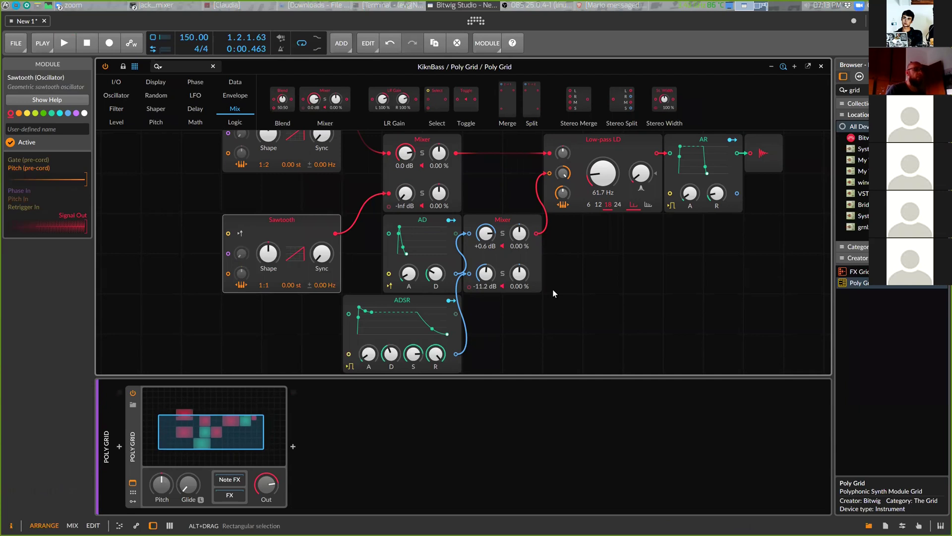
pyautogui.scroll(1, 553, 289)
pyautogui.click(299, 155)
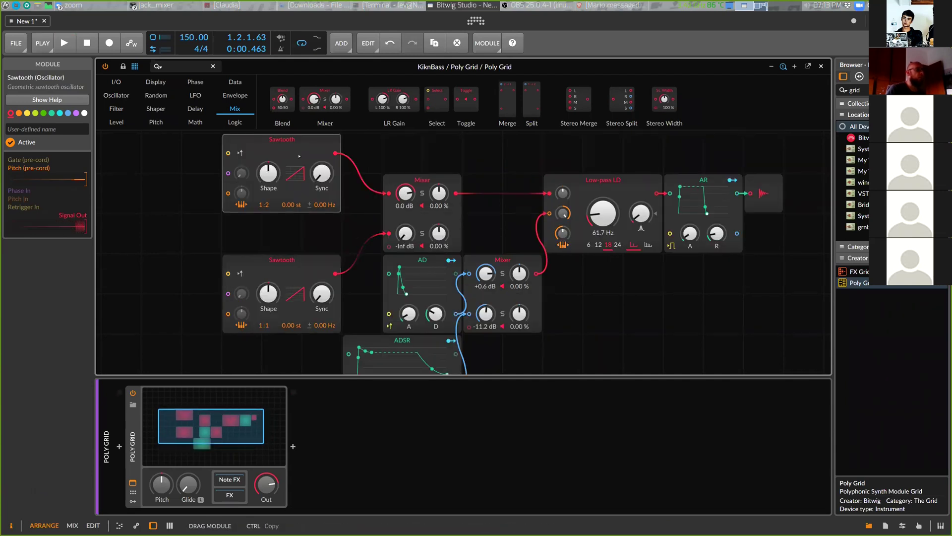
pyautogui.moveTo(300, 156); pyautogui.dragTo(339, 156)
pyautogui.moveTo(284, 268)
pyautogui.mouseDown()
pyautogui.moveTo(324, 268)
pyautogui.moveTo(283, 268)
pyautogui.mouseUp()
pyautogui.moveTo(316, 136); pyautogui.dragTo(282, 184)
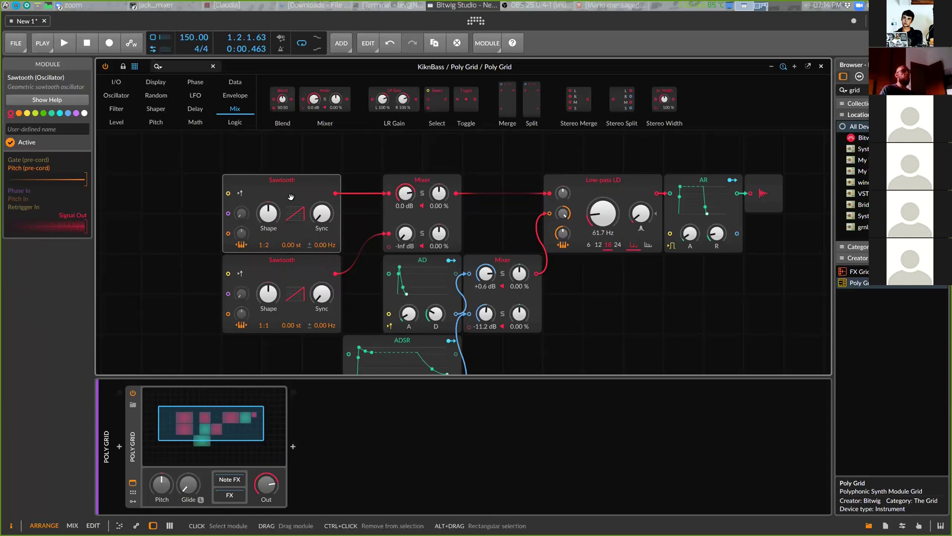
# Enable retrigger on the upper Sawtooth and set the Low-pass LD cutoff to 49.0 Hz while playing.
pyautogui.click(241, 194)
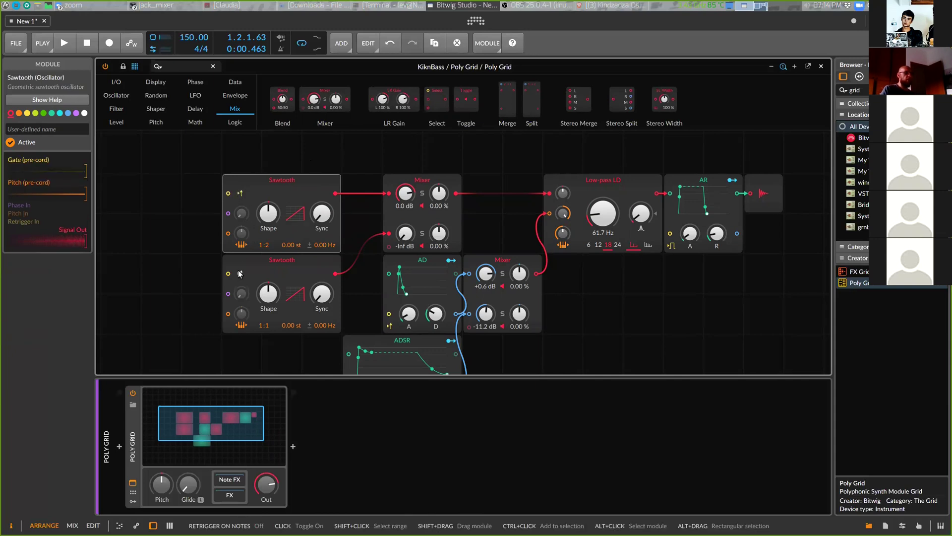
pyautogui.press('space')
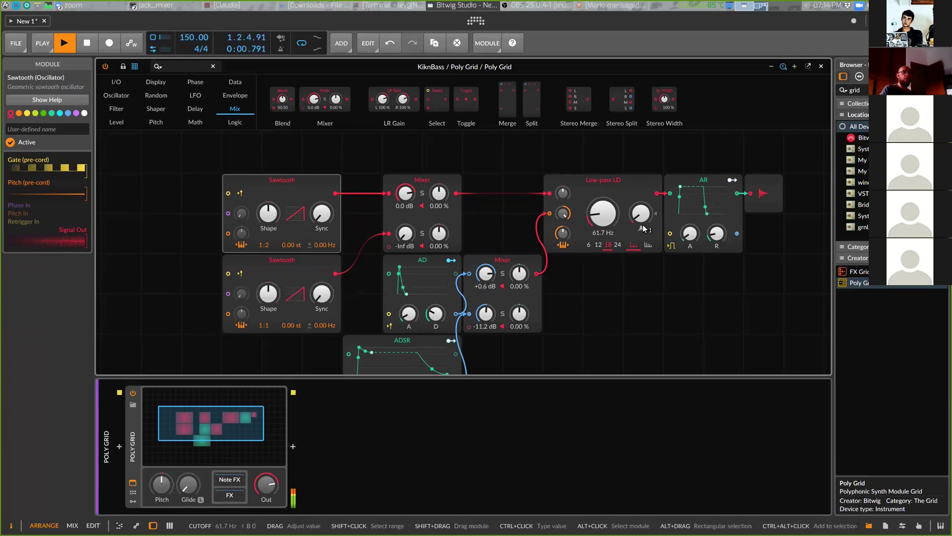
pyautogui.scroll(-1, 606, 216)
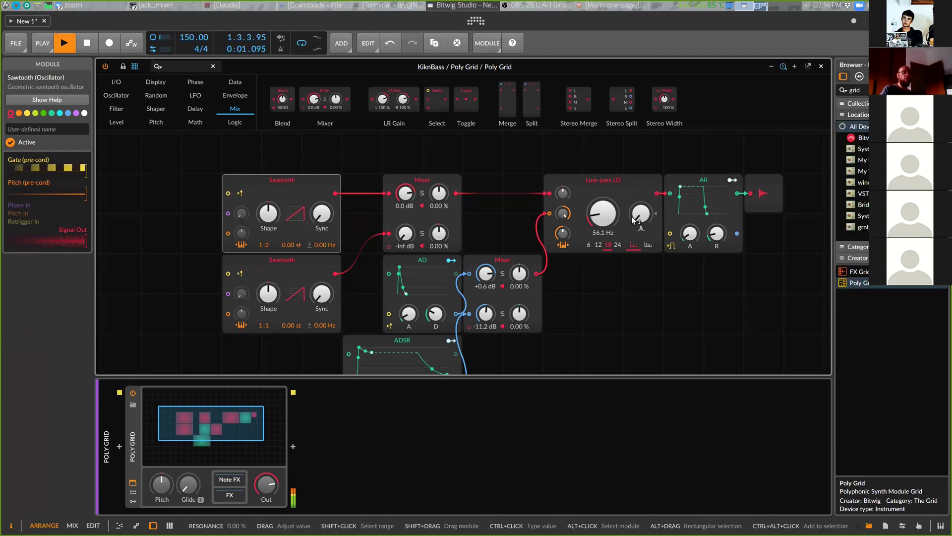
pyautogui.moveTo(606, 215)
pyautogui.mouseDown()
pyautogui.moveTo(606, 201)
pyautogui.moveTo(607, 211)
pyautogui.mouseUp()
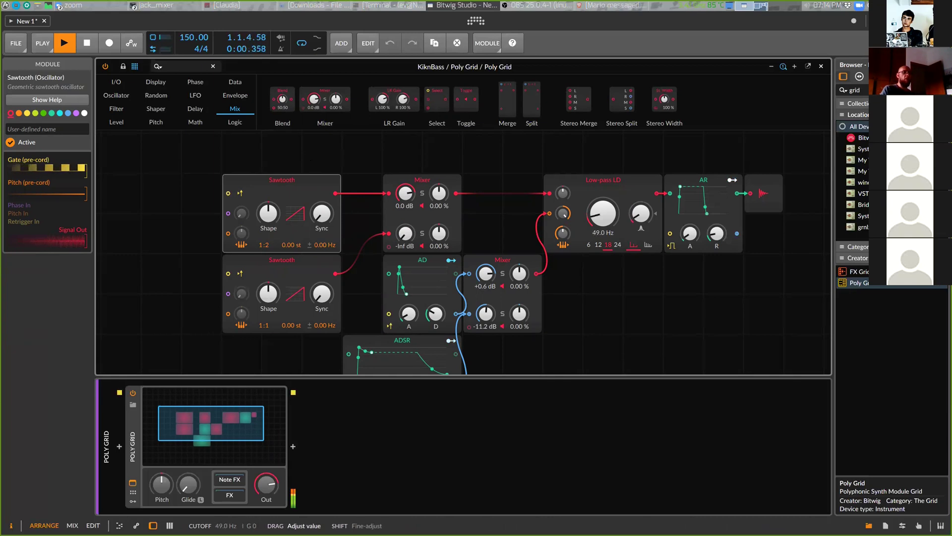
pyautogui.moveTo(603, 214); pyautogui.dragTo(603, 218)
pyautogui.press('space')
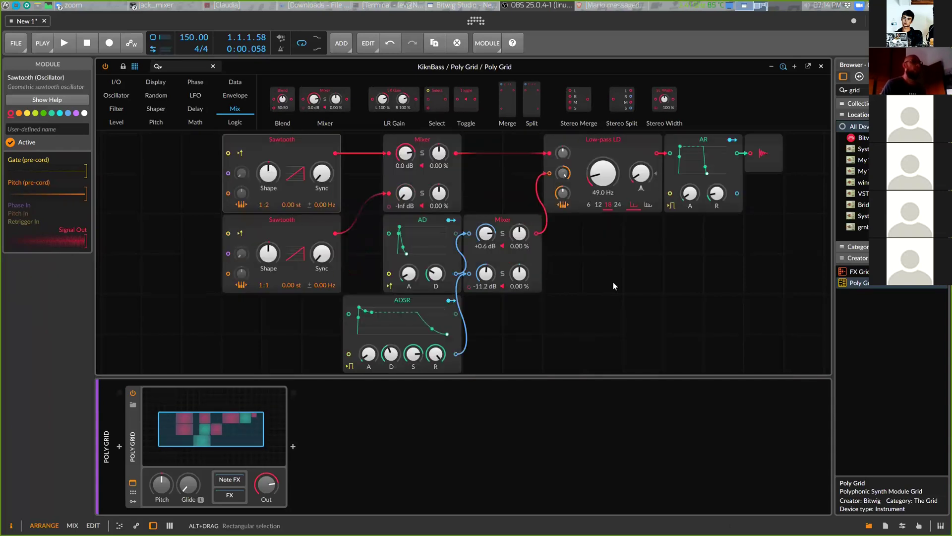
# Move the upper 1:2 Sawtooth one row higher in the grid.
pyautogui.scroll(-2, 606, 282)
pyautogui.scroll(2, 614, 282)
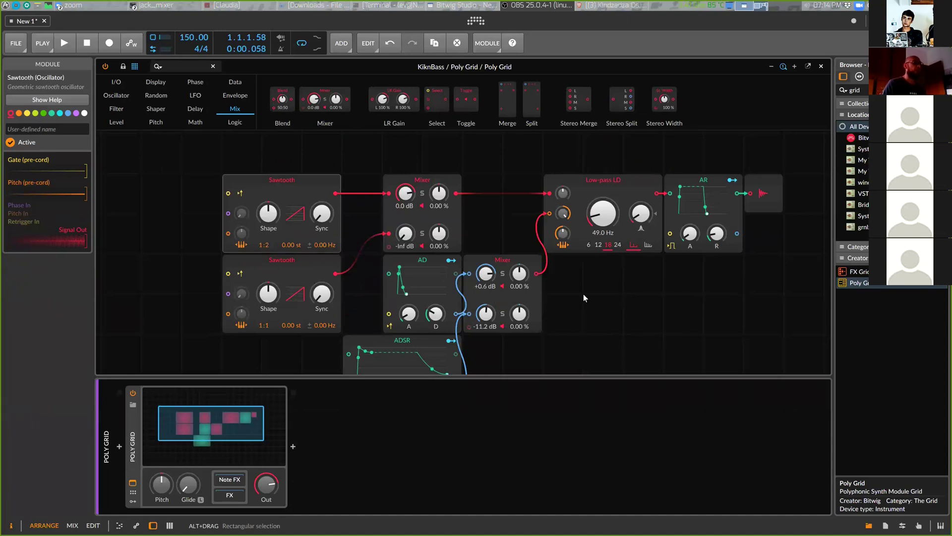
pyautogui.scroll(-2, 583, 294)
pyautogui.scroll(2, 583, 294)
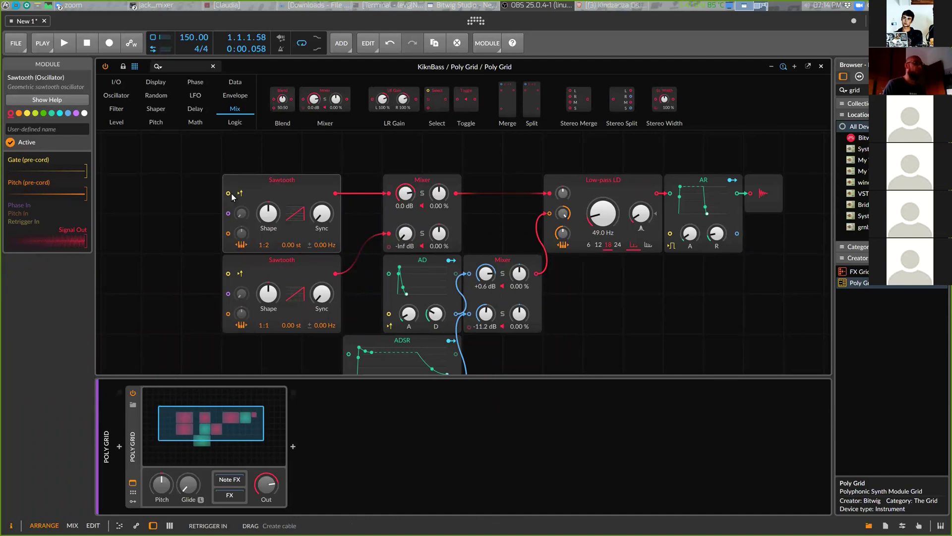
pyautogui.moveTo(246, 194); pyautogui.dragTo(246, 154)
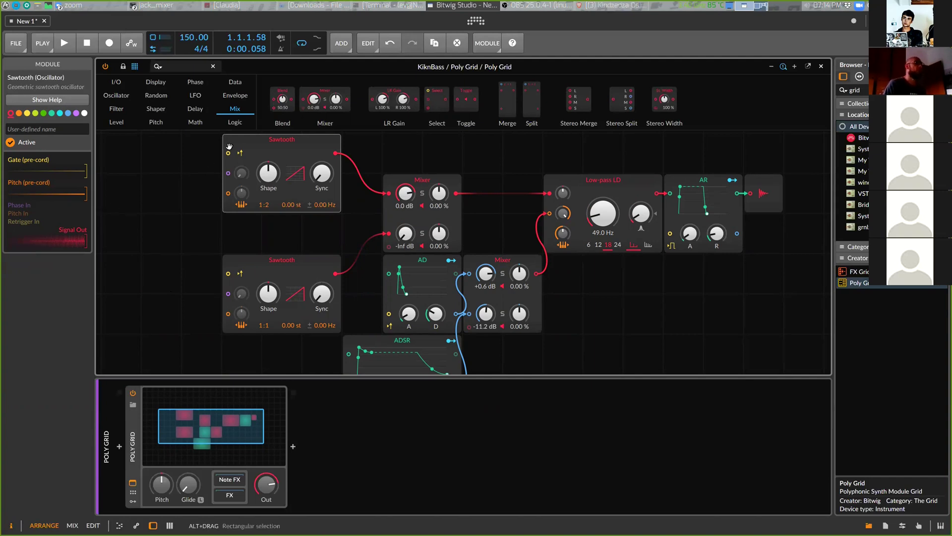
# Browse the Data, Logic and Level palettes and place a Value module left of the Sawtooths.
pyautogui.click(237, 82)
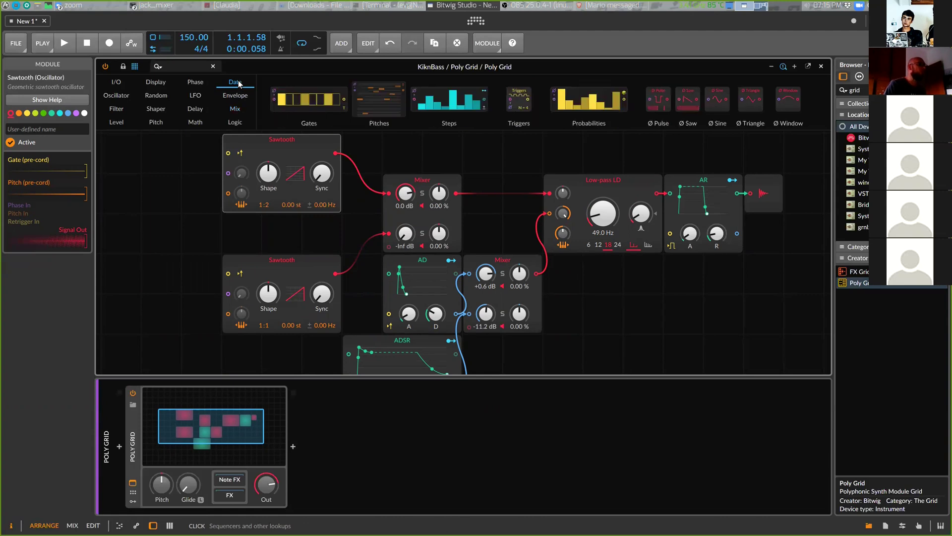
pyautogui.click(231, 124)
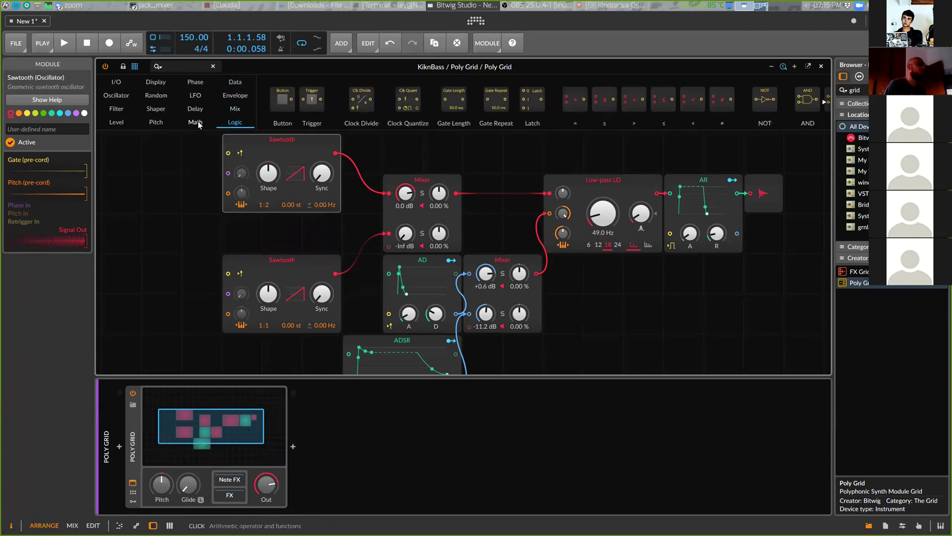
pyautogui.click(119, 122)
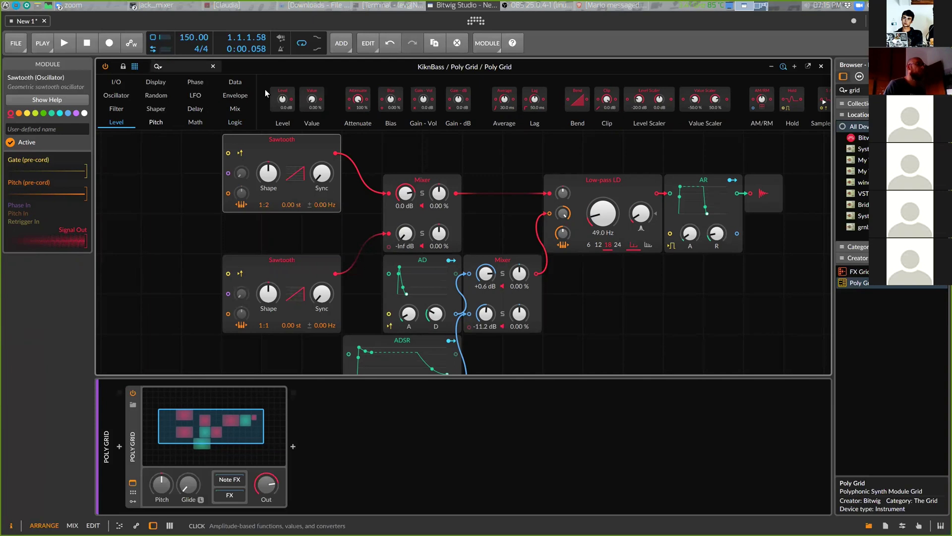
pyautogui.click(316, 92)
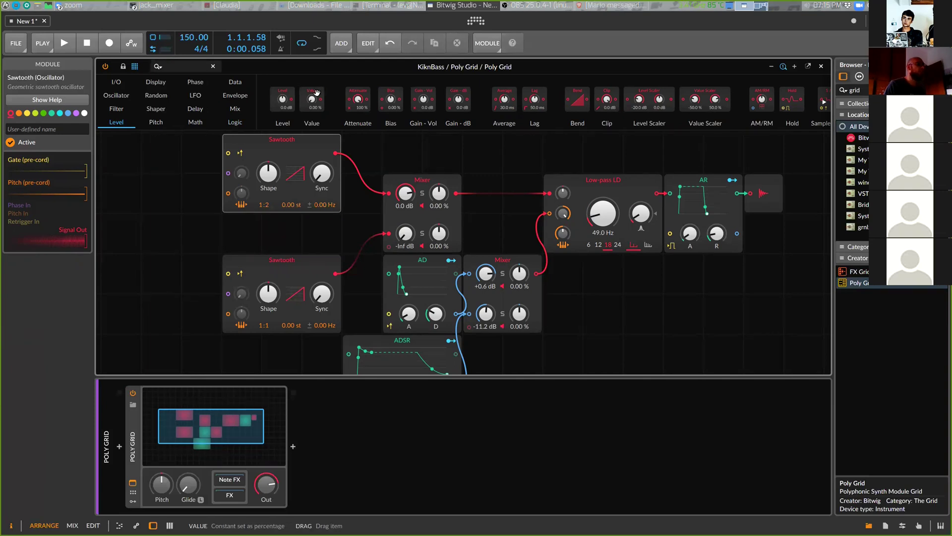
pyautogui.moveTo(316, 92); pyautogui.dragTo(228, 155)
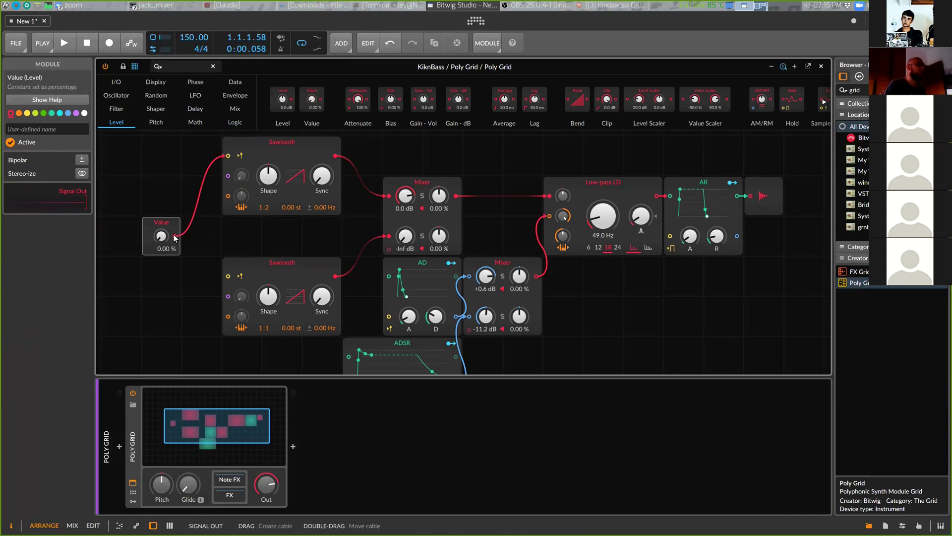
# Cable Value into the lower Sawtooth's retrigger input and sweep its amount during playback, through 51.3% to 88.3%.
pyautogui.moveTo(174, 236); pyautogui.dragTo(228, 275)
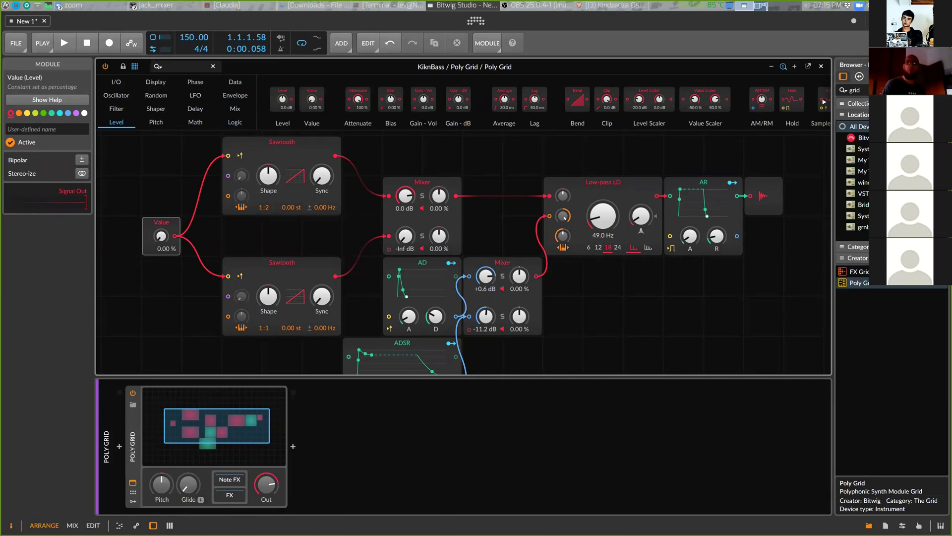
pyautogui.press('space')
pyautogui.moveTo(157, 233); pyautogui.dragTo(158, 203)
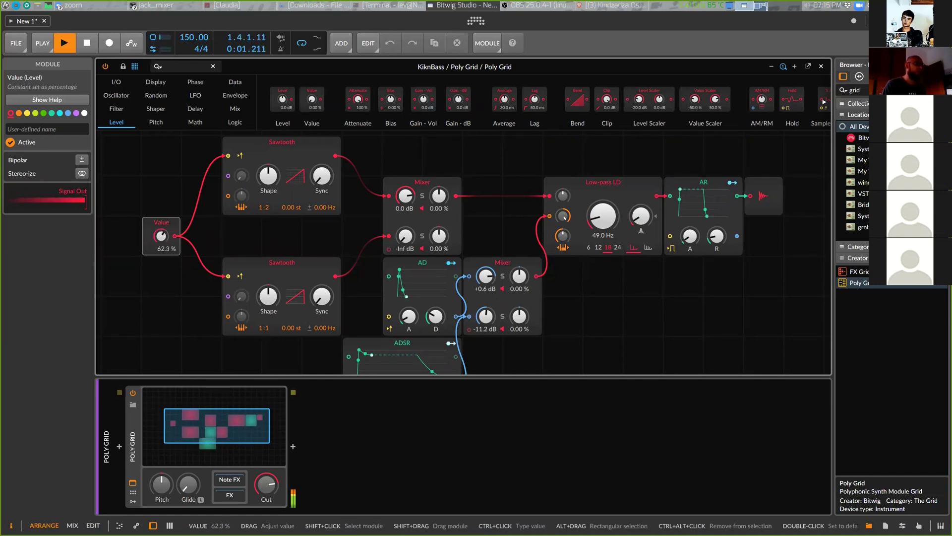
pyautogui.moveTo(160, 242); pyautogui.dragTo(161, 262)
pyautogui.press('space')
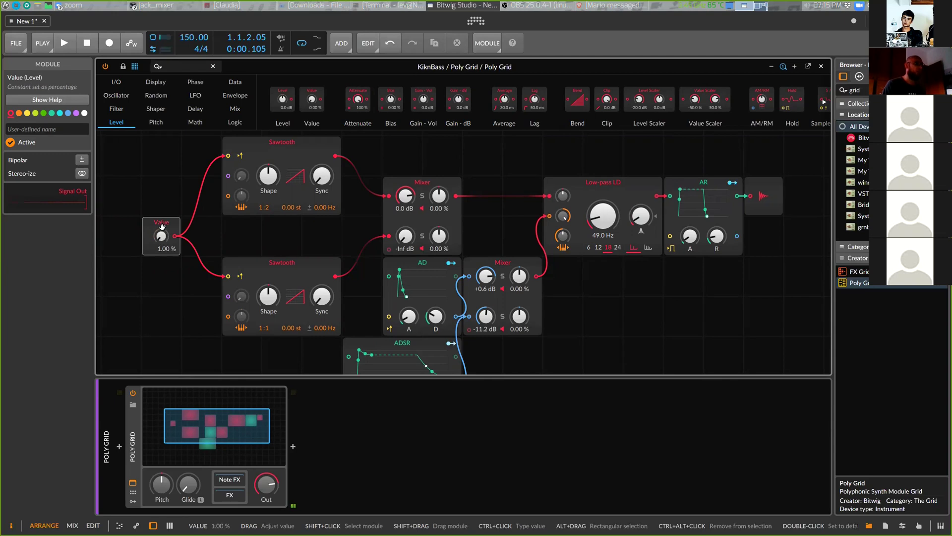
pyautogui.press('space')
pyautogui.moveTo(162, 226); pyautogui.dragTo(161, 251)
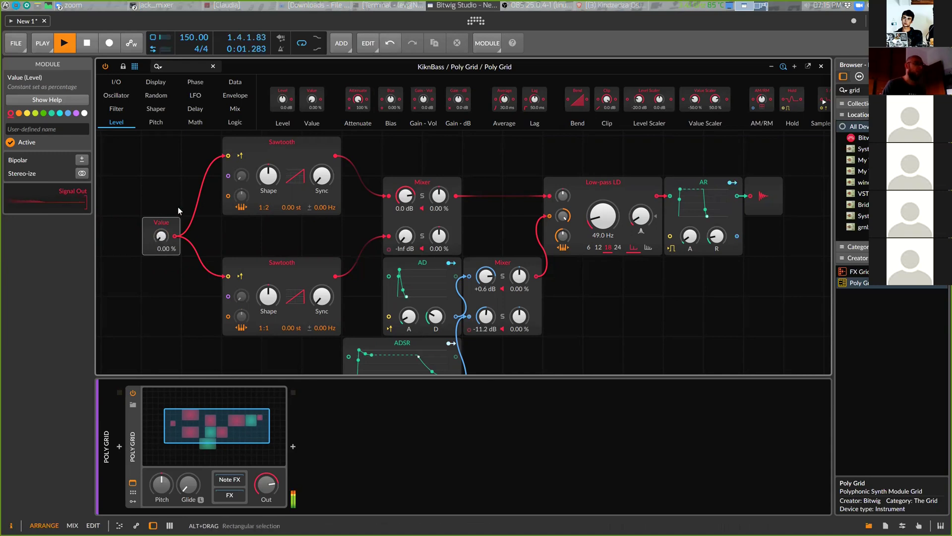
# Add a Level module above the Value module and cable it to both Sawtooth retrigger inputs.
pyautogui.press('space')
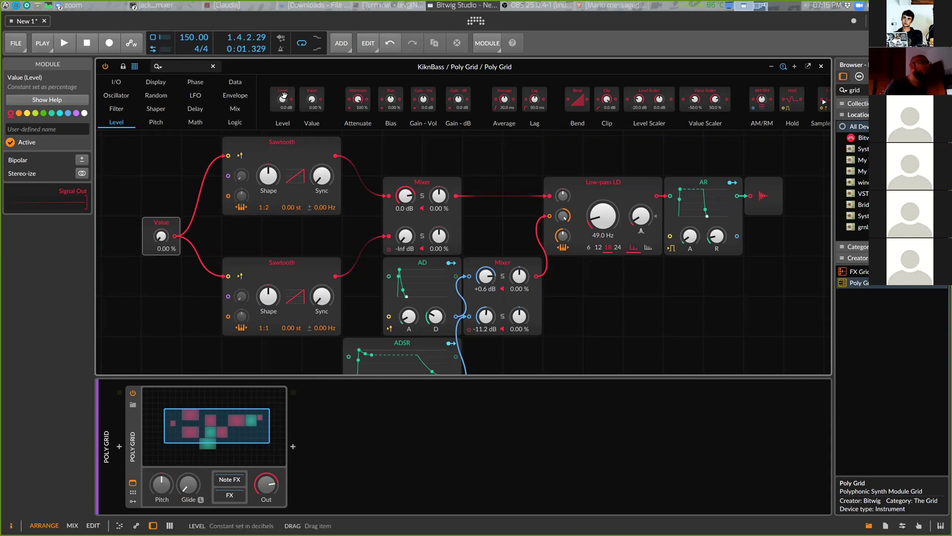
pyautogui.moveTo(284, 95); pyautogui.dragTo(164, 192)
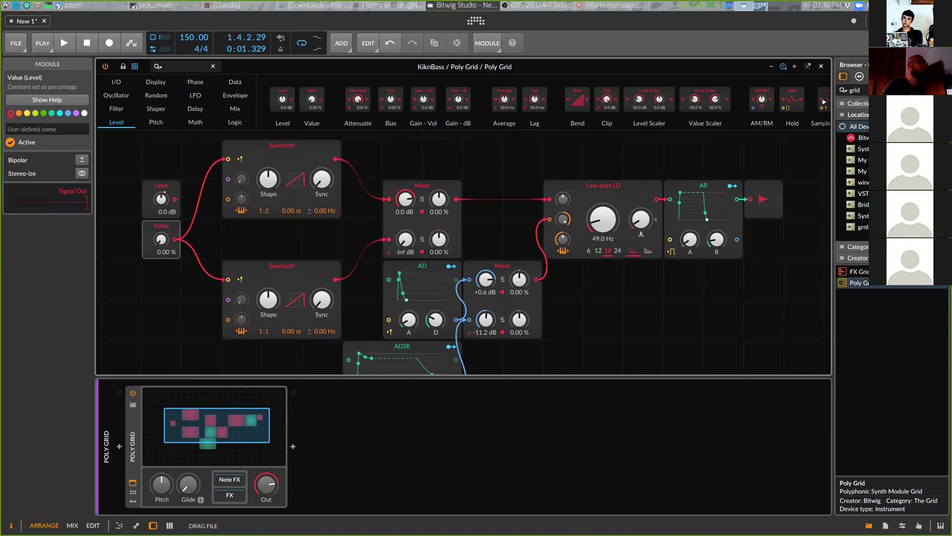
pyautogui.moveTo(165, 227); pyautogui.dragTo(145, 272)
pyautogui.moveTo(156, 188)
pyautogui.mouseDown()
pyautogui.moveTo(170, 236)
pyautogui.moveTo(227, 156)
pyautogui.mouseUp()
pyautogui.moveTo(175, 239); pyautogui.dragTo(228, 280)
# Set the Level to -18.4 dB while auditioning and enable retrigger on the lower Sawtooth.
pyautogui.press('space')
pyautogui.moveTo(161, 239)
pyautogui.mouseDown()
pyautogui.moveTo(161, 278)
pyautogui.moveTo(160, 217)
pyautogui.moveTo(160, 240)
pyautogui.mouseUp()
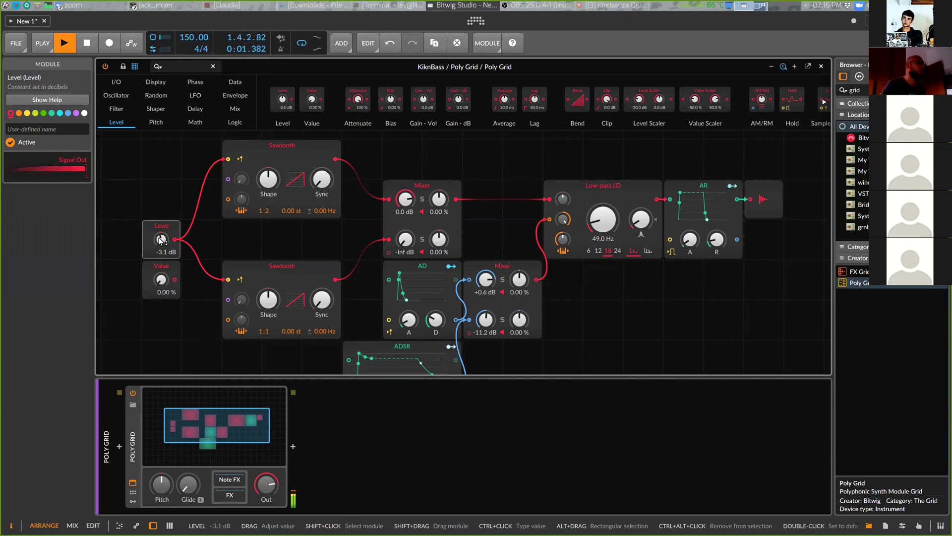
pyautogui.press('space')
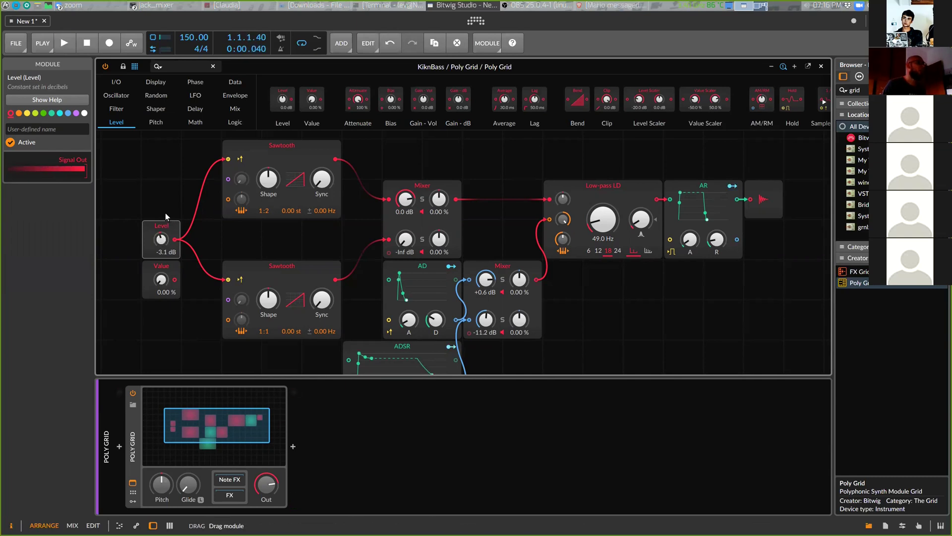
pyautogui.moveTo(153, 247)
pyautogui.mouseDown()
pyautogui.moveTo(153, 207)
pyautogui.moveTo(153, 247)
pyautogui.mouseUp()
pyautogui.press('space')
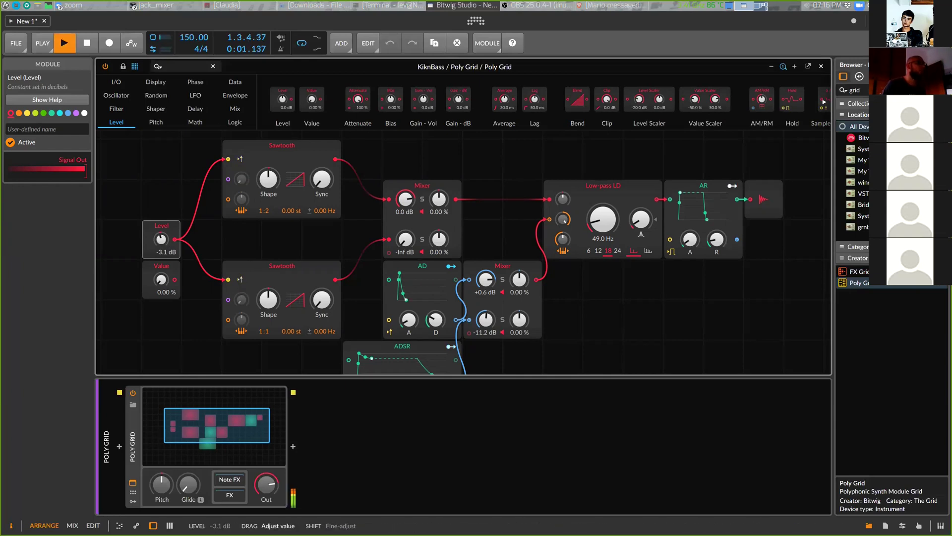
pyautogui.moveTo(163, 241); pyautogui.dragTo(163, 273)
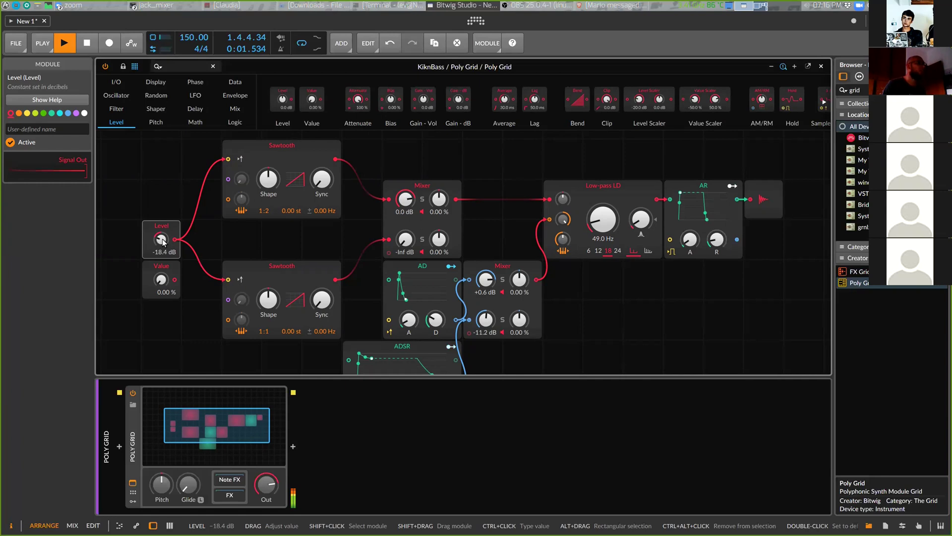
pyautogui.press('space')
pyautogui.click(239, 279)
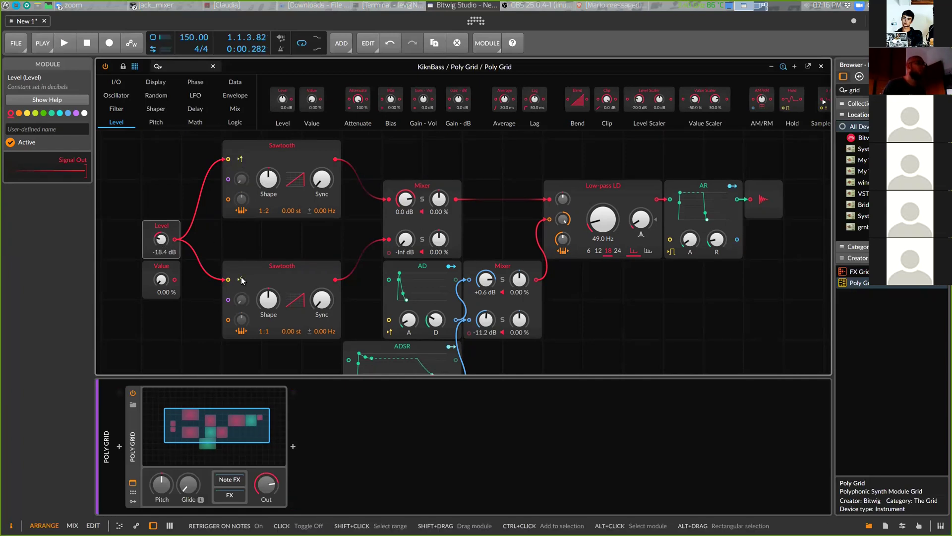
pyautogui.press('space')
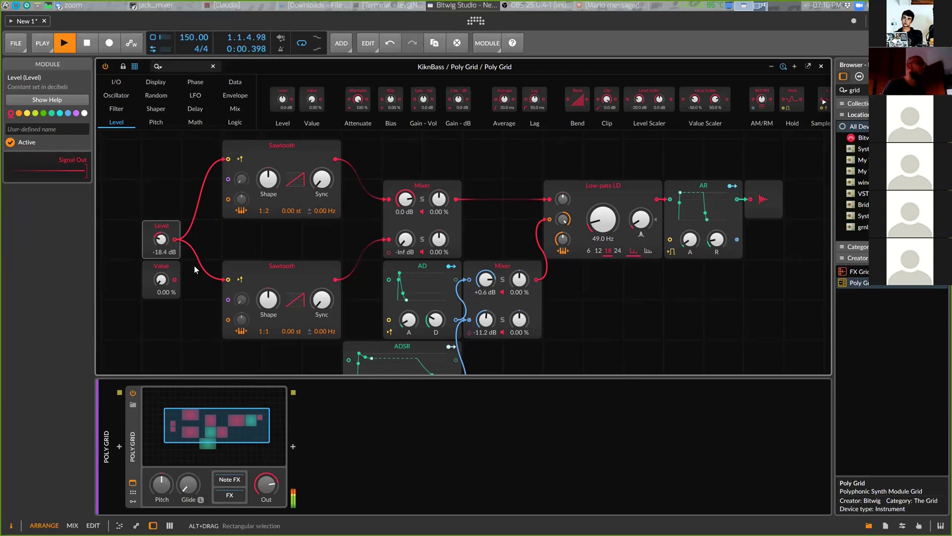
pyautogui.press('space')
pyautogui.moveTo(178, 245); pyautogui.dragTo(141, 233)
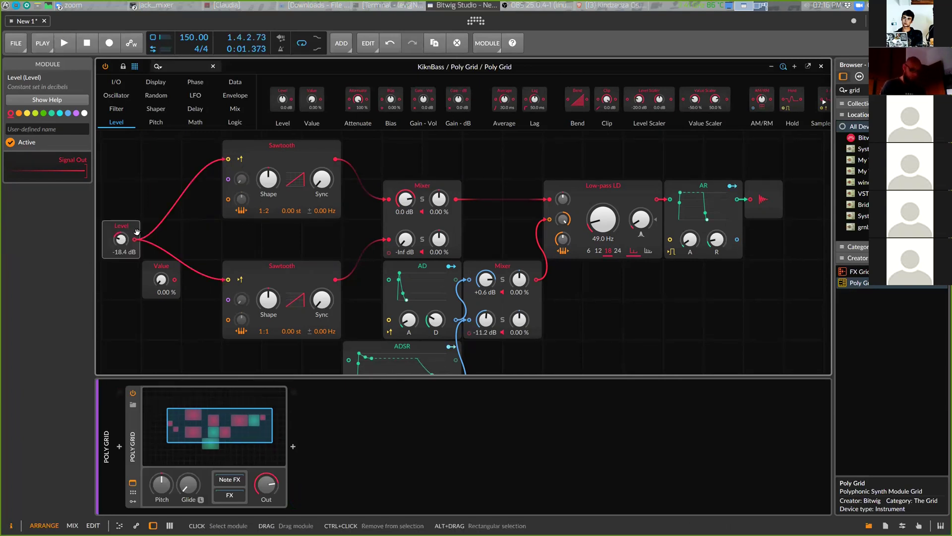
# Delete the Level module, wire Value into the upper Sawtooth and raise its phase modulation to 100%.
pyautogui.press('Delete')
pyautogui.click(172, 275)
pyautogui.moveTo(167, 268); pyautogui.dragTo(228, 159)
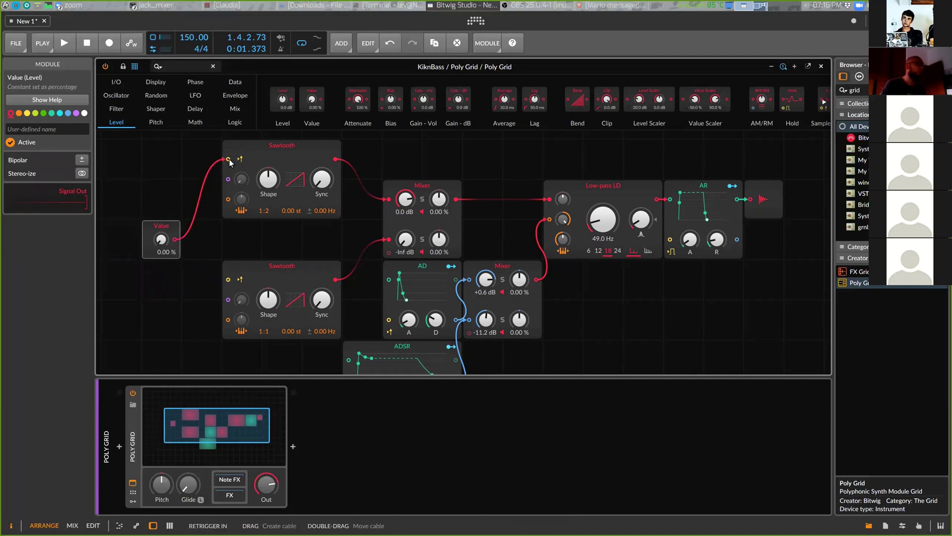
pyautogui.moveTo(176, 239); pyautogui.dragTo(228, 279)
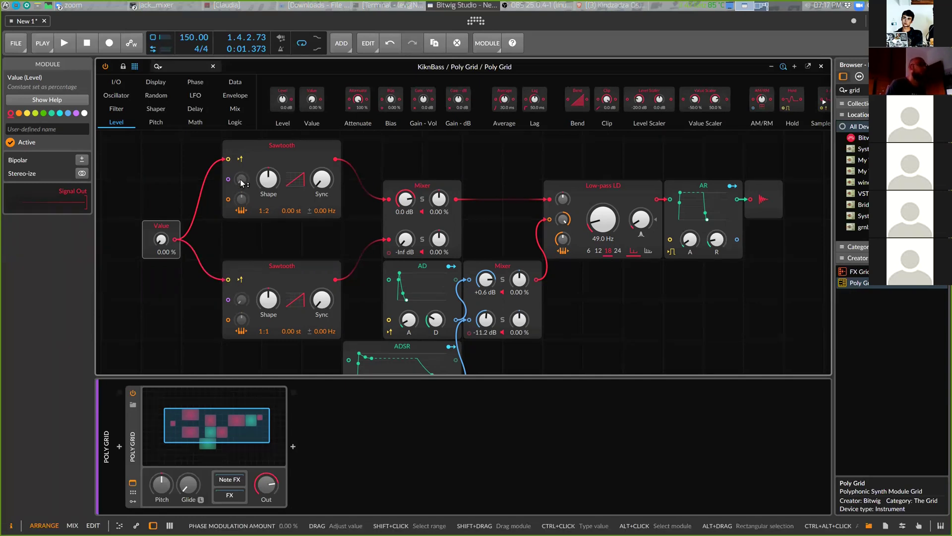
pyautogui.press('space')
pyautogui.moveTo(241, 182)
pyautogui.mouseDown()
pyautogui.moveTo(241, 151)
pyautogui.moveTo(242, 181)
pyautogui.mouseUp()
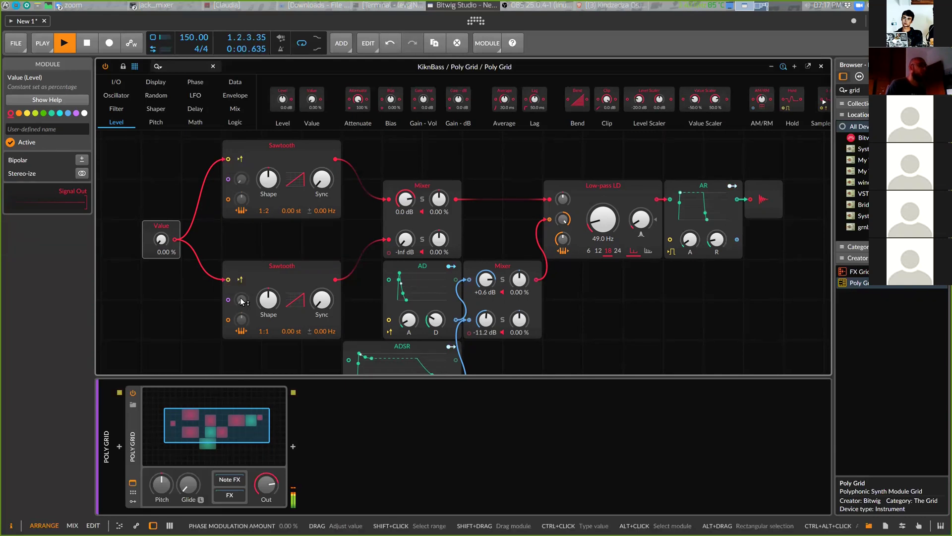
pyautogui.press('space')
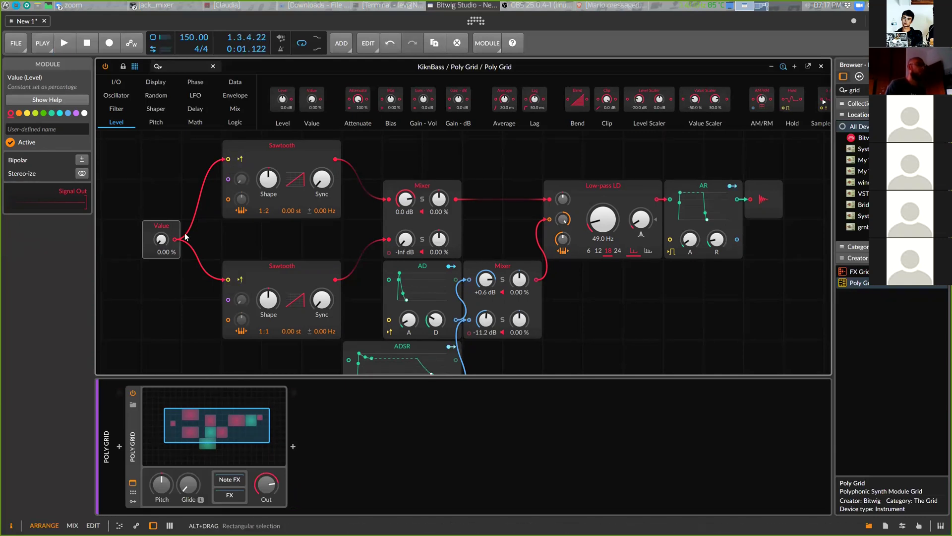
# Re-patch Value into both Sawtooths' phase inputs at 100% and stack the lower Sawtooth beneath the upper.
pyautogui.moveTo(219, 160); pyautogui.dragTo(175, 240)
pyautogui.moveTo(226, 181); pyautogui.dragTo(229, 179)
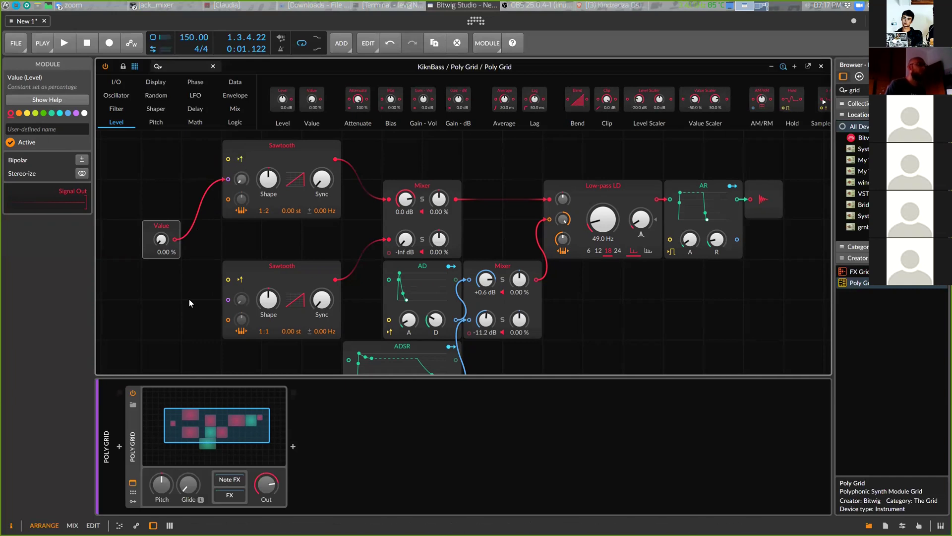
pyautogui.moveTo(175, 240); pyautogui.dragTo(228, 299)
pyautogui.moveTo(246, 182); pyautogui.dragTo(243, 164)
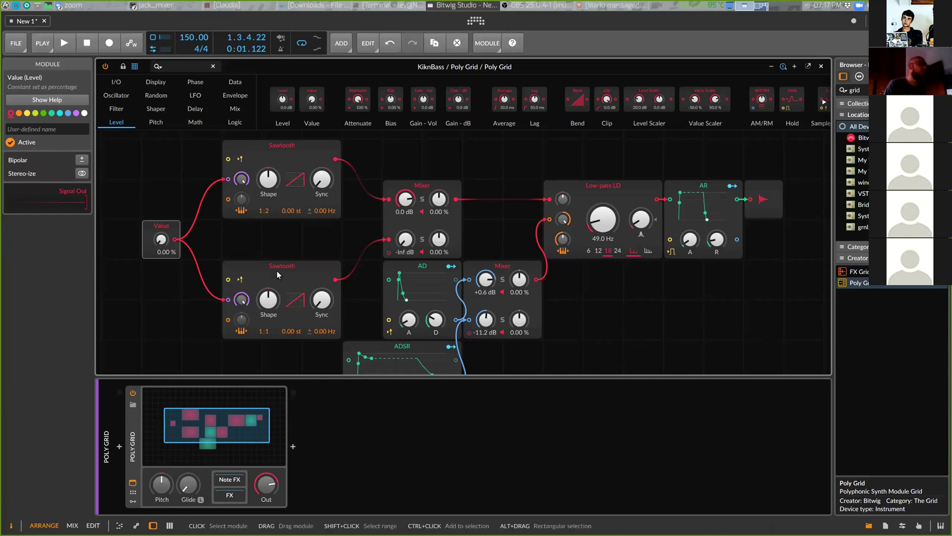
pyautogui.moveTo(277, 271); pyautogui.dragTo(277, 231)
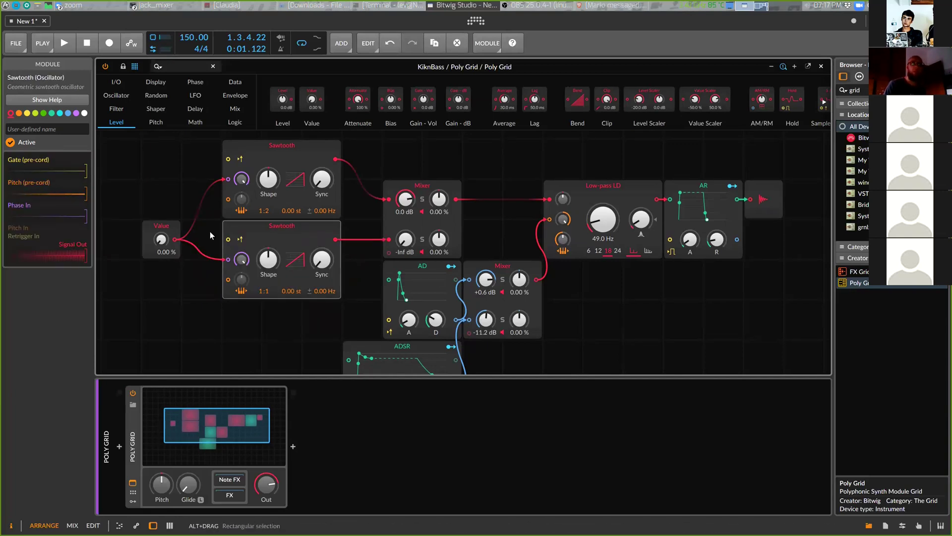
# Audition the patch while sweeping the Value knob, returning it to 0%.
pyautogui.press('space')
pyautogui.moveTo(161, 240)
pyautogui.mouseDown()
pyautogui.moveTo(162, 223)
pyautogui.moveTo(162, 258)
pyautogui.mouseUp()
pyautogui.moveTo(160, 239); pyautogui.dragTo(161, 261)
pyautogui.press('space')
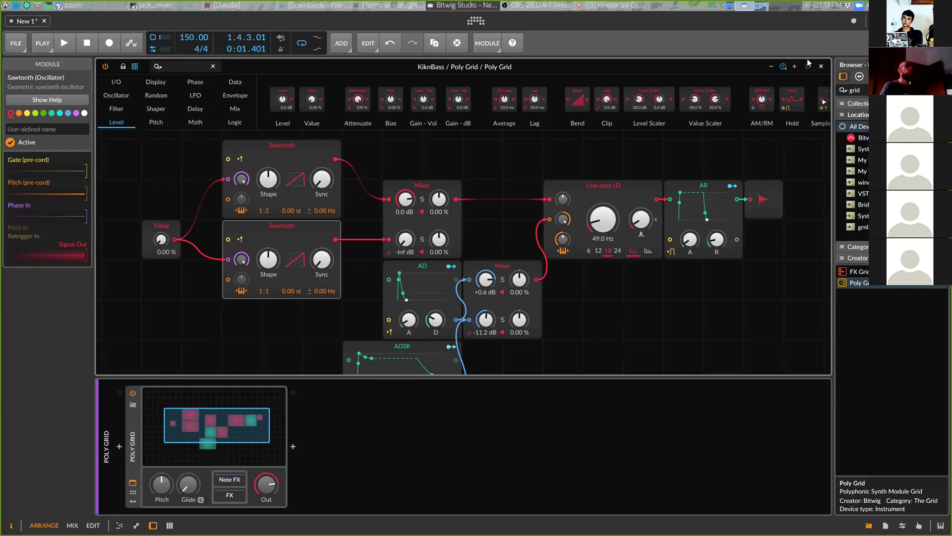
# Zoom out over the whole Poly Grid patch, then close the editor.
pyautogui.click(689, 244)
pyautogui.scroll(-3, 539, 287)
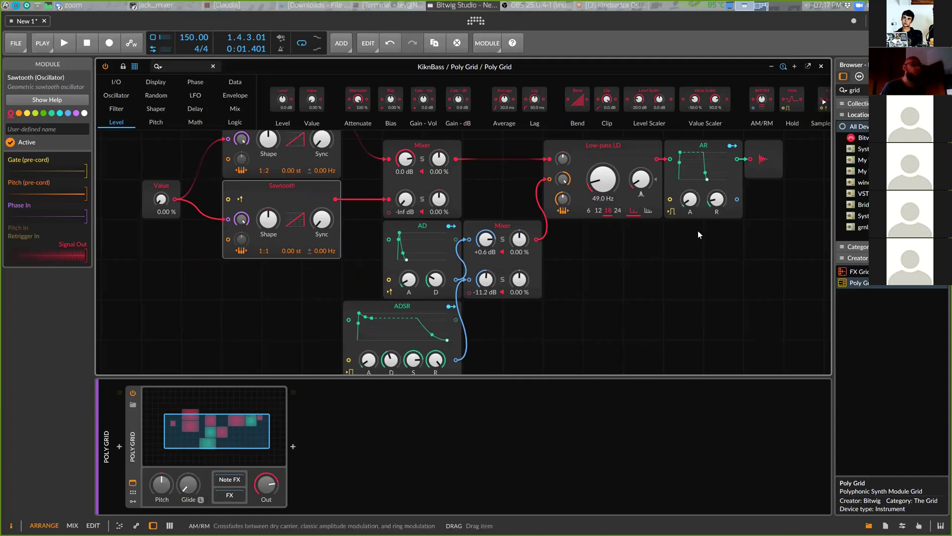
pyautogui.scroll(3, 698, 231)
pyautogui.press('-')
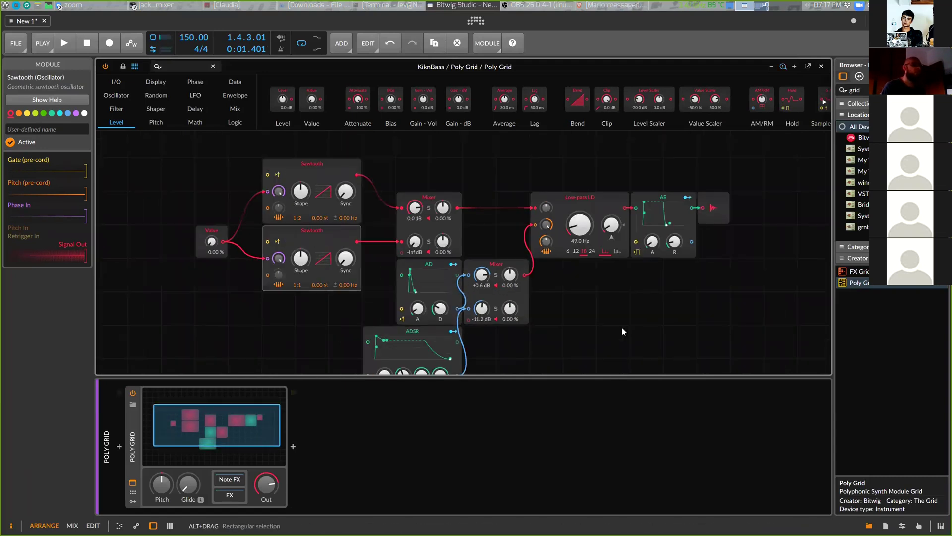
pyautogui.scroll(-3, 619, 337)
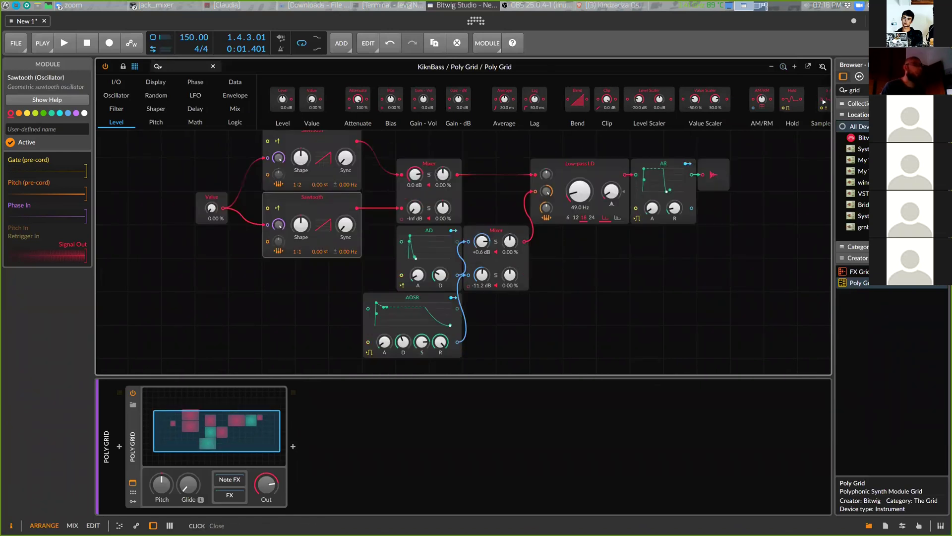
pyautogui.click(822, 66)
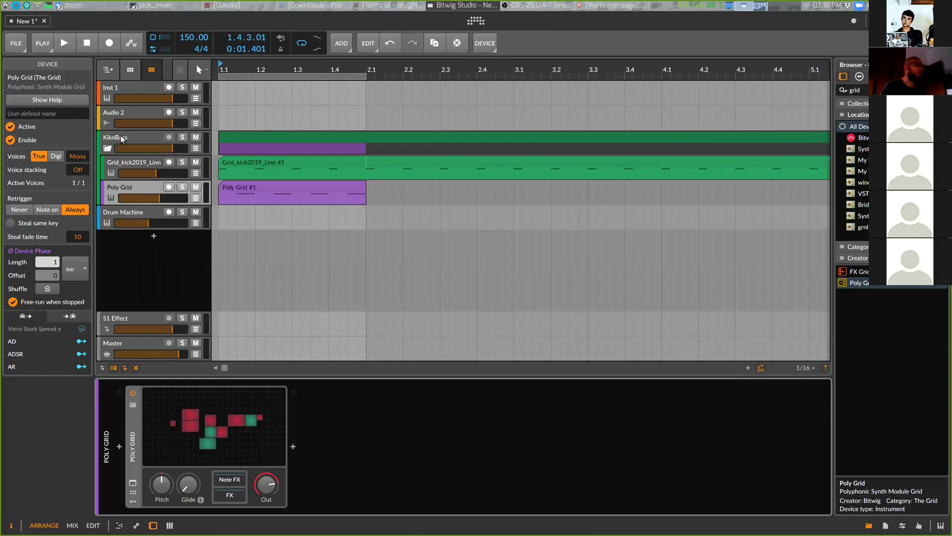
# Search the browser for 'os' and add an Oscilloscope to the KiknBass group's device chain.
pyautogui.click(138, 138)
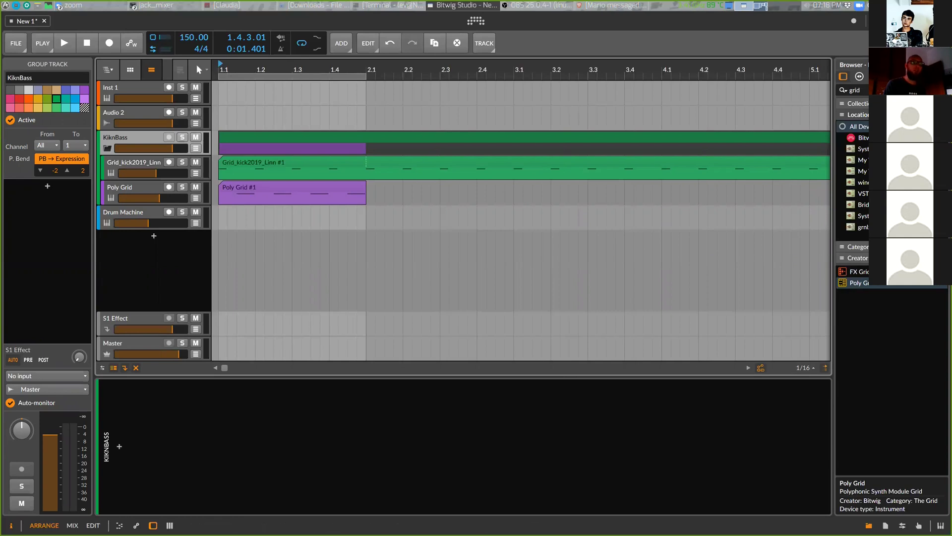
pyautogui.click(941, 90)
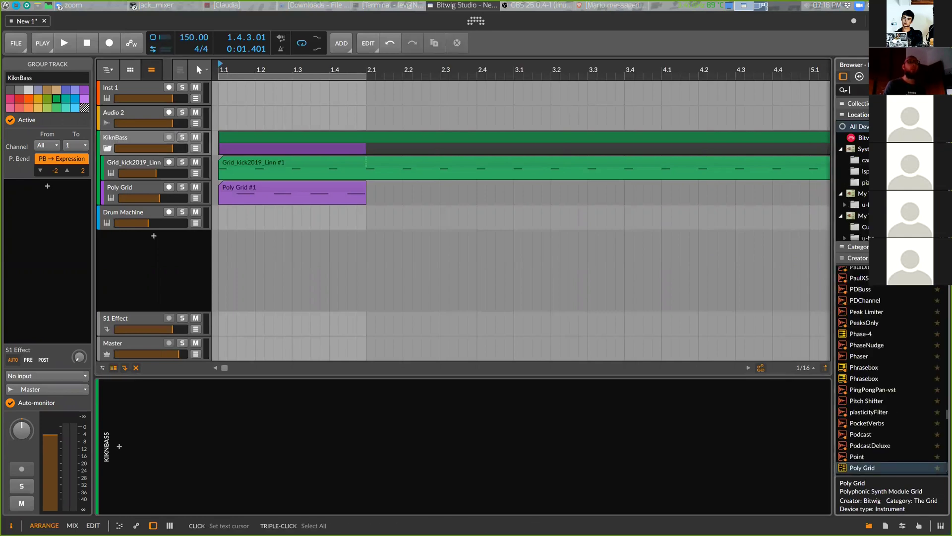
pyautogui.write('osc')
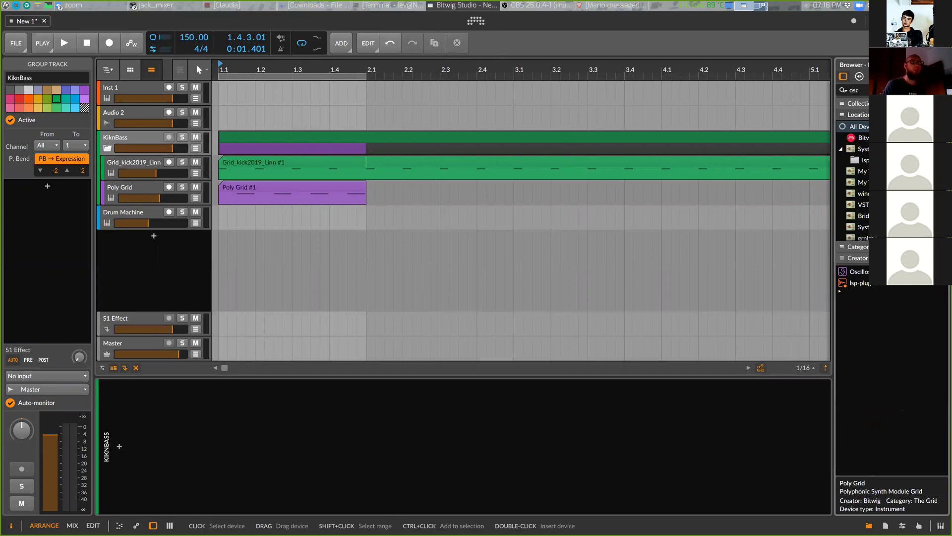
pyautogui.moveTo(858, 272); pyautogui.dragTo(531, 424)
pyautogui.moveTo(469, 489); pyautogui.dragTo(433, 435)
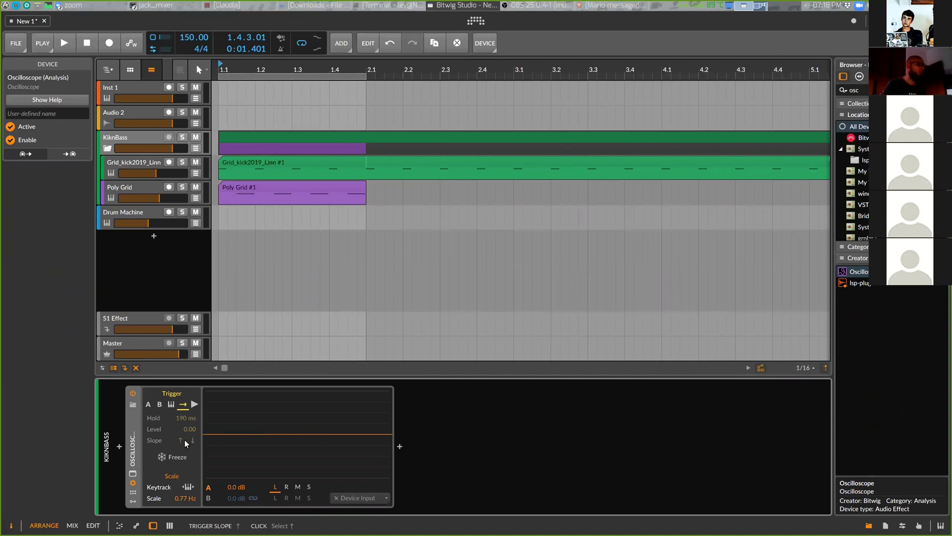
# Set the Oscilloscope scale to 8.75 Hz while watching the playing waveform.
pyautogui.press('space')
pyautogui.press('space')
pyautogui.moveTo(189, 501)
pyautogui.mouseDown()
pyautogui.moveTo(189, 521)
pyautogui.moveTo(185, 471)
pyautogui.moveTo(191, 493)
pyautogui.mouseUp()
pyautogui.press('space')
pyautogui.press('space')
pyautogui.press('space')
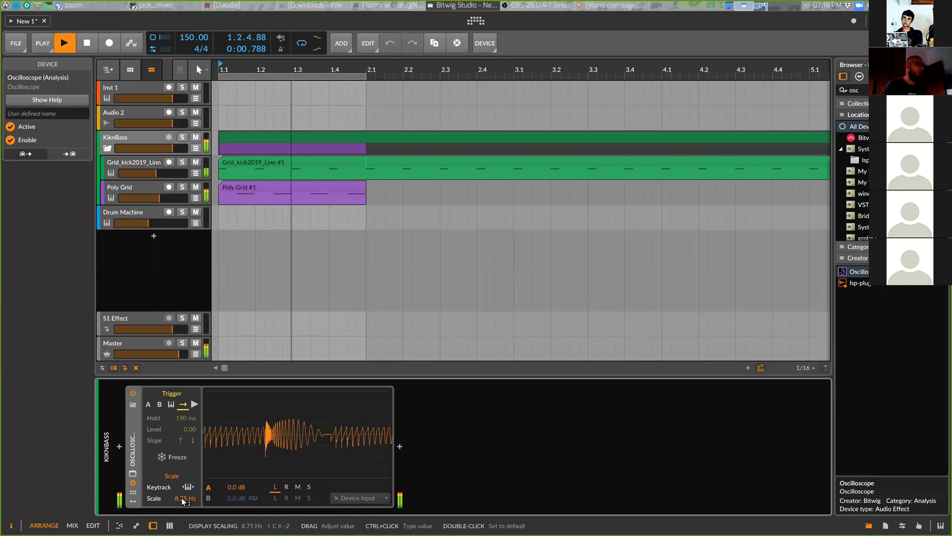
pyautogui.press('space')
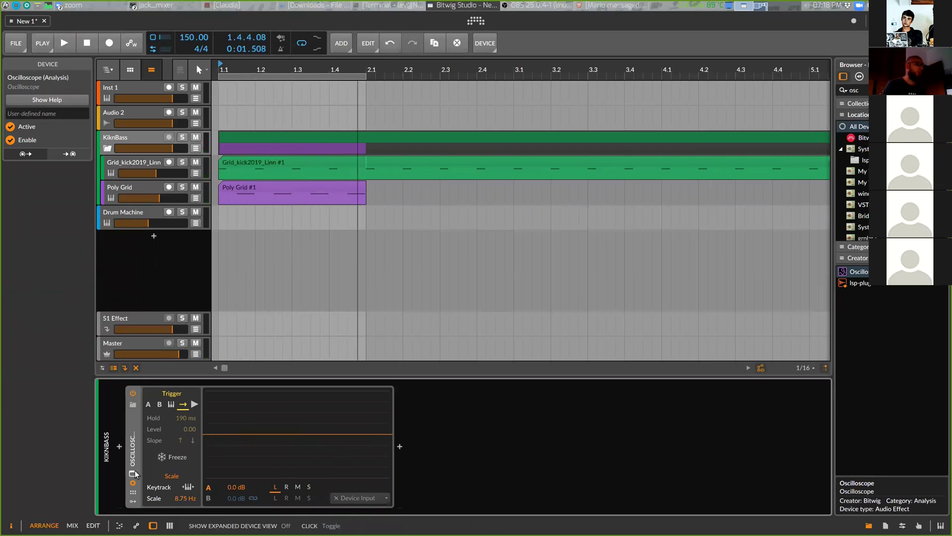
# Undock the KiknBass oscilloscope's expanded view into its own wider, shorter floating window.
pyautogui.click(133, 474)
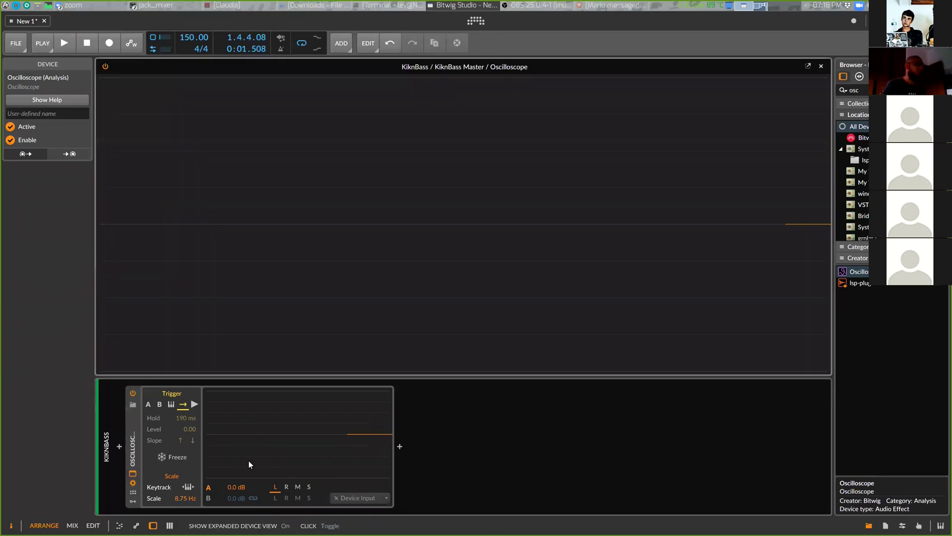
pyautogui.click(808, 66)
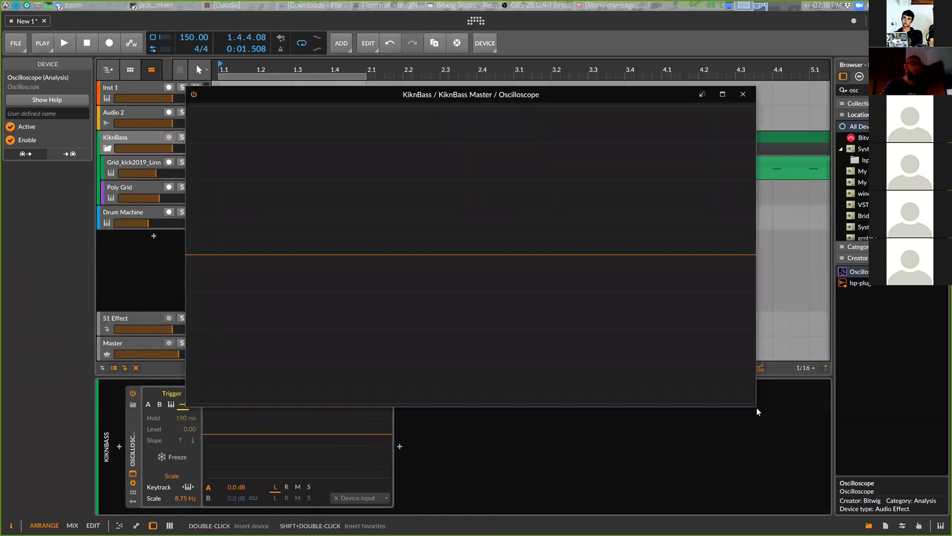
pyautogui.moveTo(756, 405); pyautogui.dragTo(783, 329)
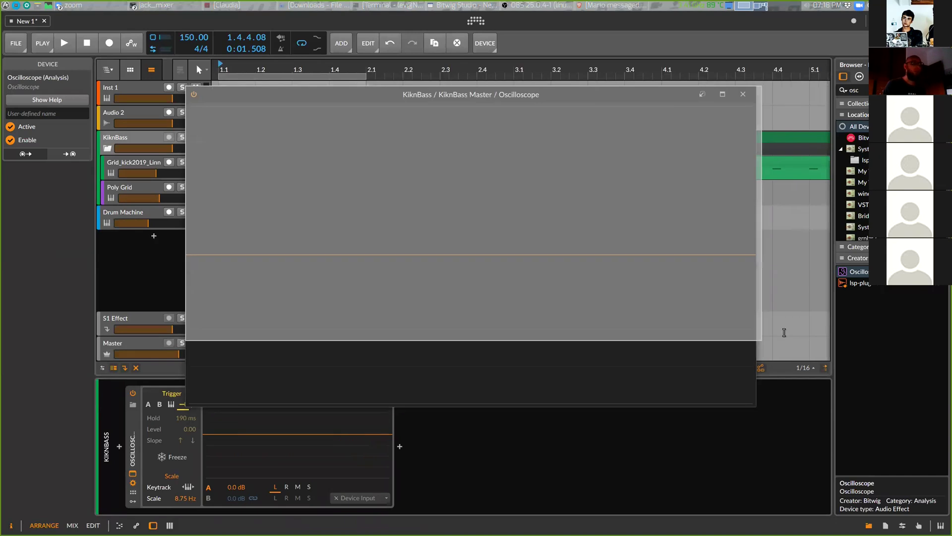
pyautogui.moveTo(649, 98); pyautogui.dragTo(672, 85)
# Set the oscilloscope Trigger to input A, checking the trace during playback.
pyautogui.press('space')
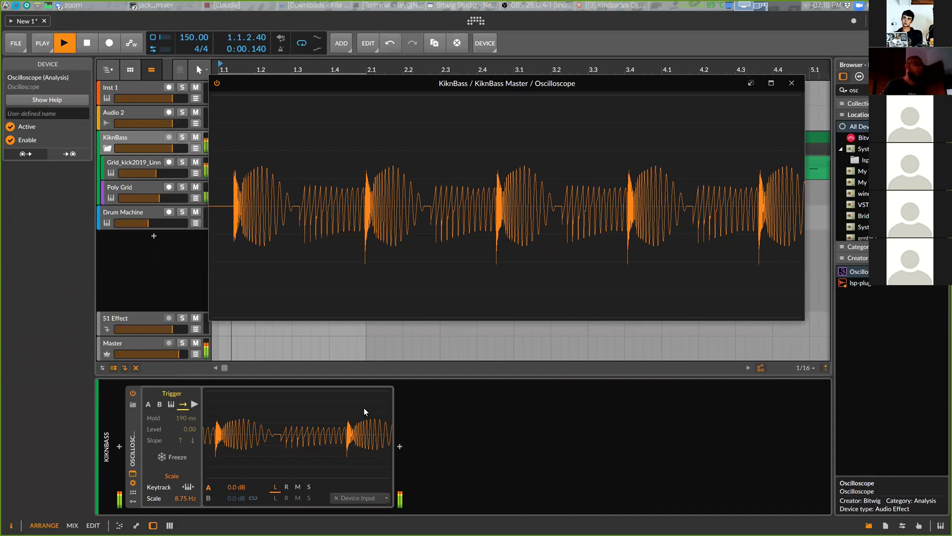
pyautogui.press('space')
pyautogui.click(194, 404)
pyautogui.press('space')
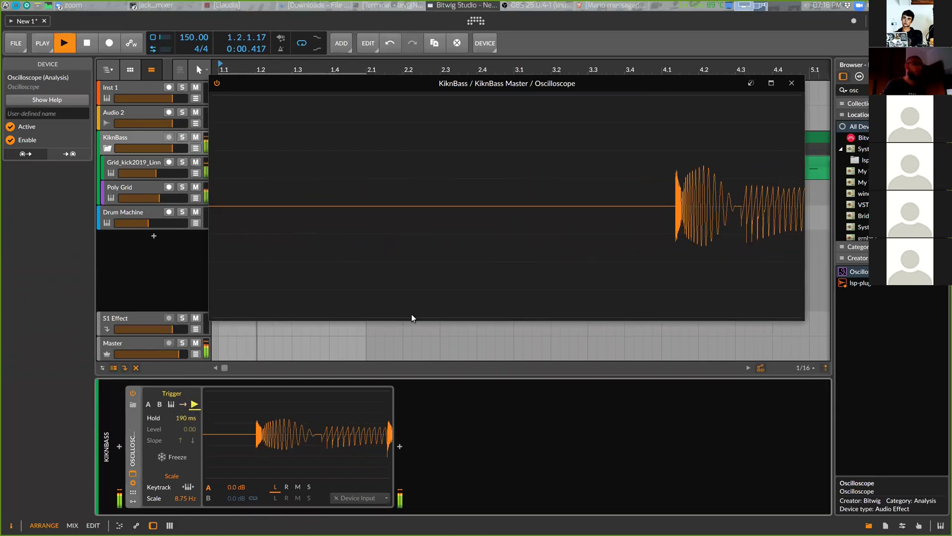
pyautogui.click(147, 408)
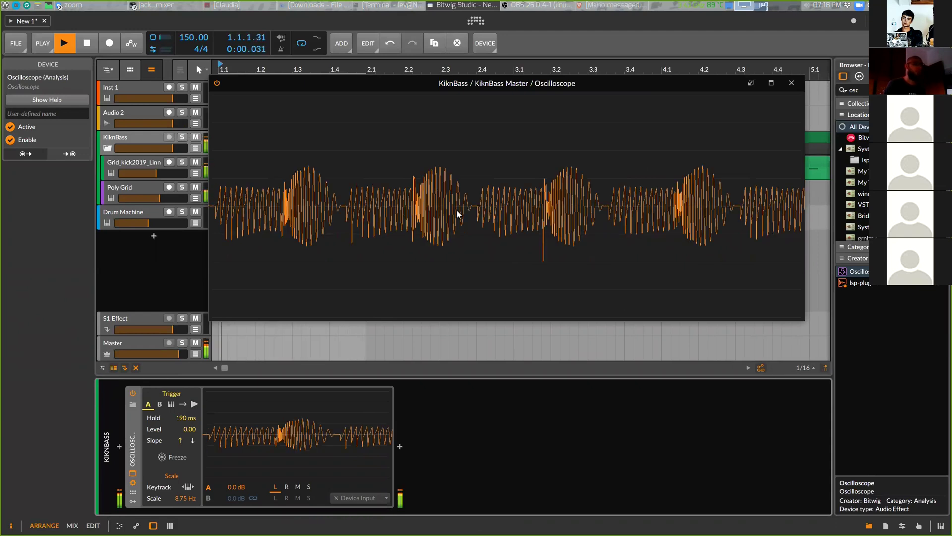
pyautogui.press('space')
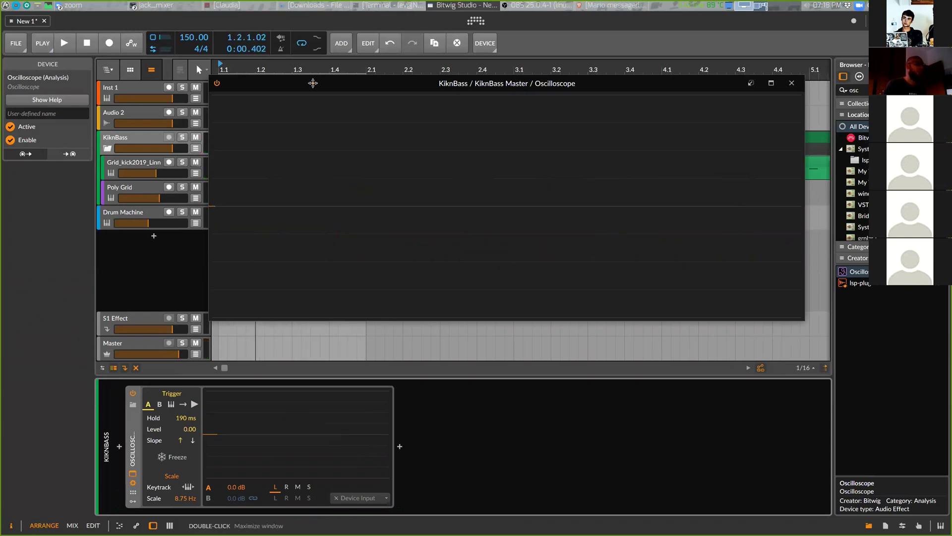
pyautogui.moveTo(314, 84); pyautogui.dragTo(341, 112)
# Lower the Poly Grid track volume to about -6.7 dB while comparing bass and kick.
pyautogui.click(162, 198)
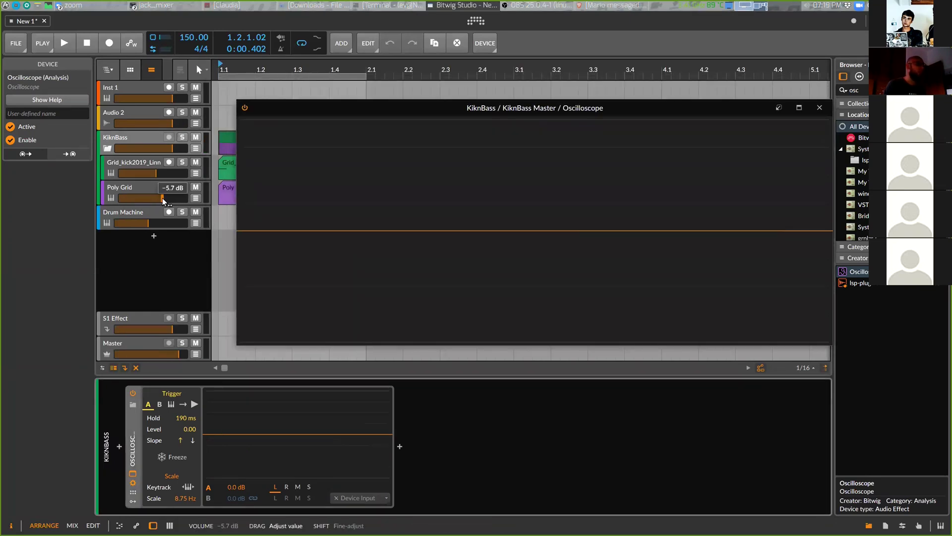
pyautogui.press('space')
pyautogui.moveTo(162, 197); pyautogui.dragTo(161, 198)
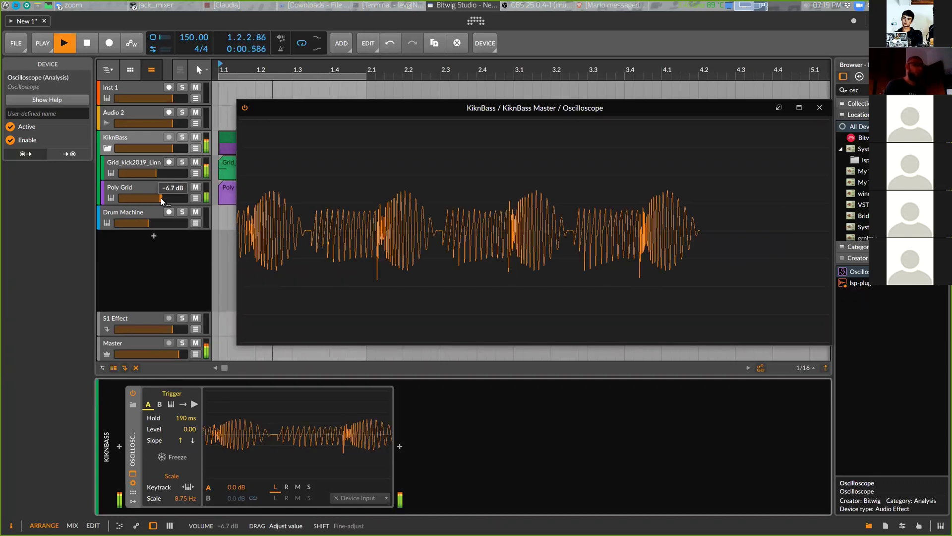
pyautogui.press('space')
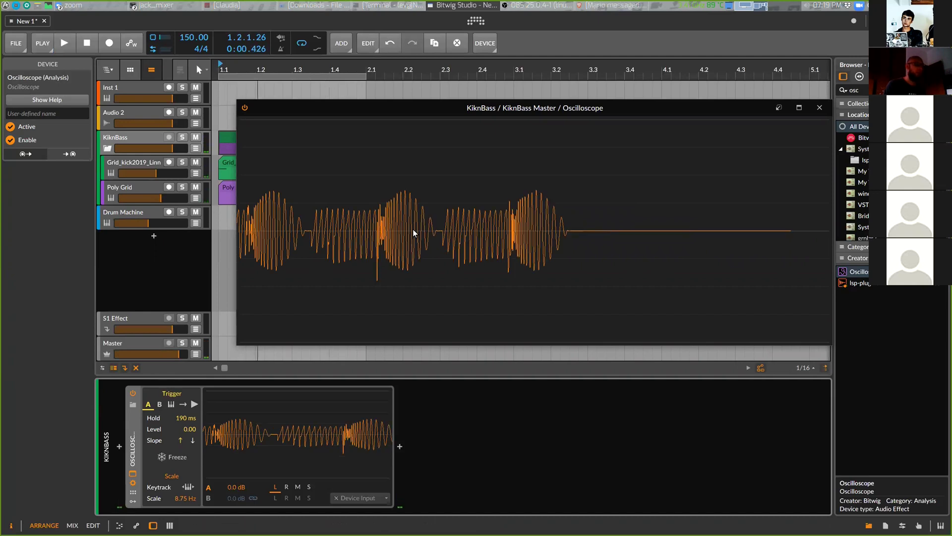